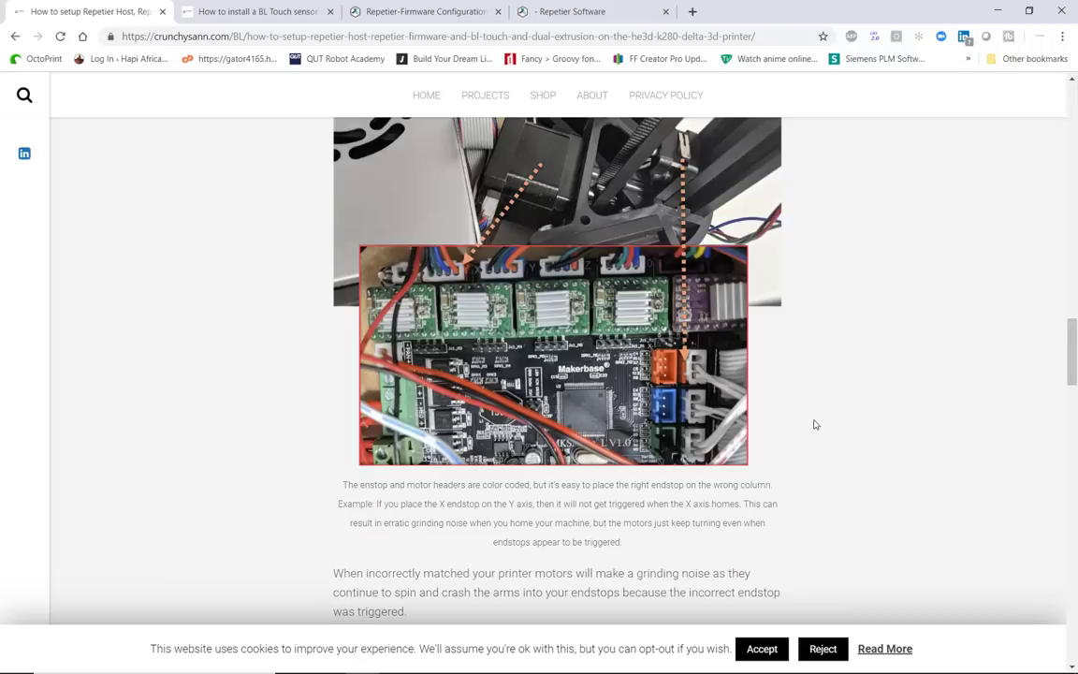
- Read the setup article from the endstop wiring through the frame reinforcements and BL Touch adapter to the firmware configuration section
{"action": "scroll", "coordinate": [813, 425], "scroll_direction": "down", "scroll_amount": 2}
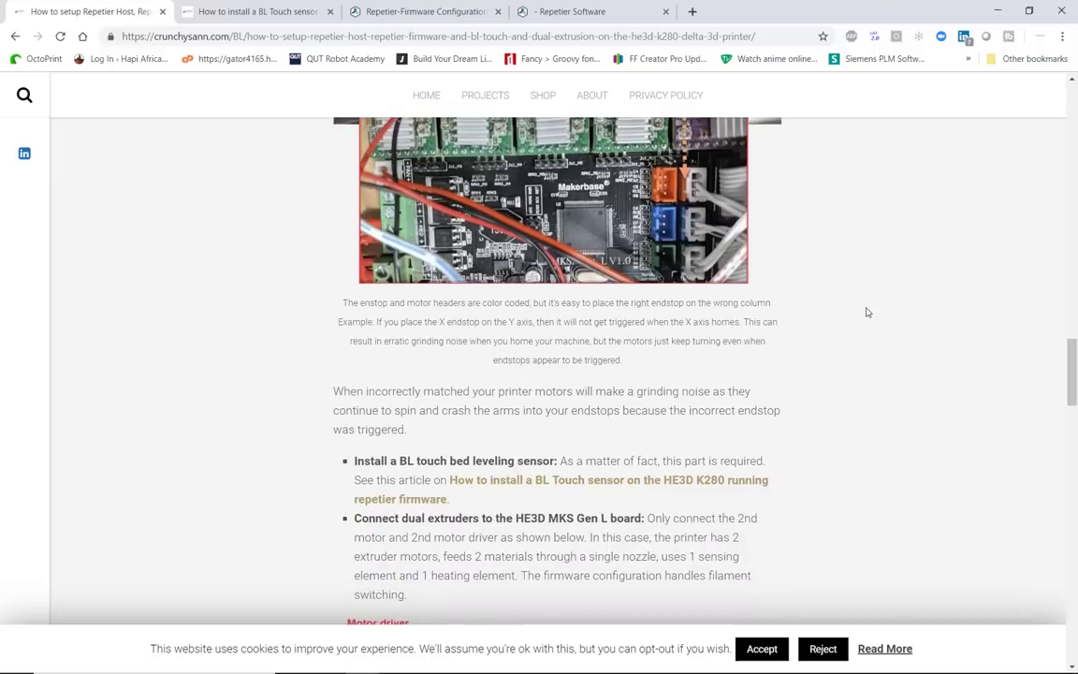
{"action": "scroll", "coordinate": [867, 312], "scroll_direction": "down", "scroll_amount": 2}
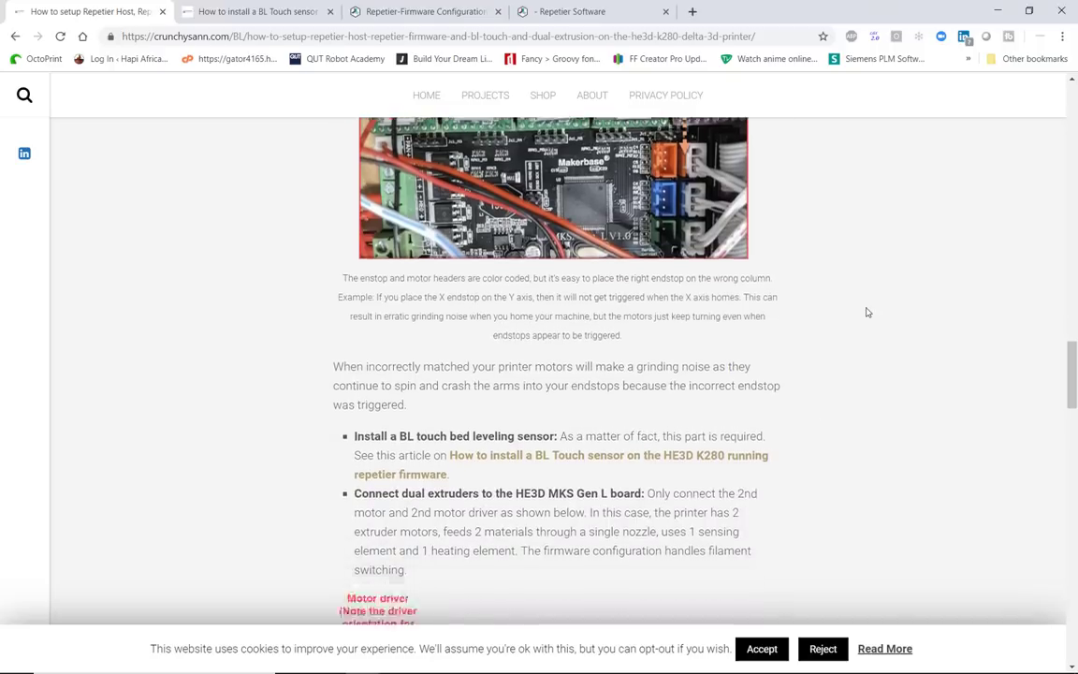
{"action": "scroll", "coordinate": [866, 312], "scroll_direction": "down", "scroll_amount": 4}
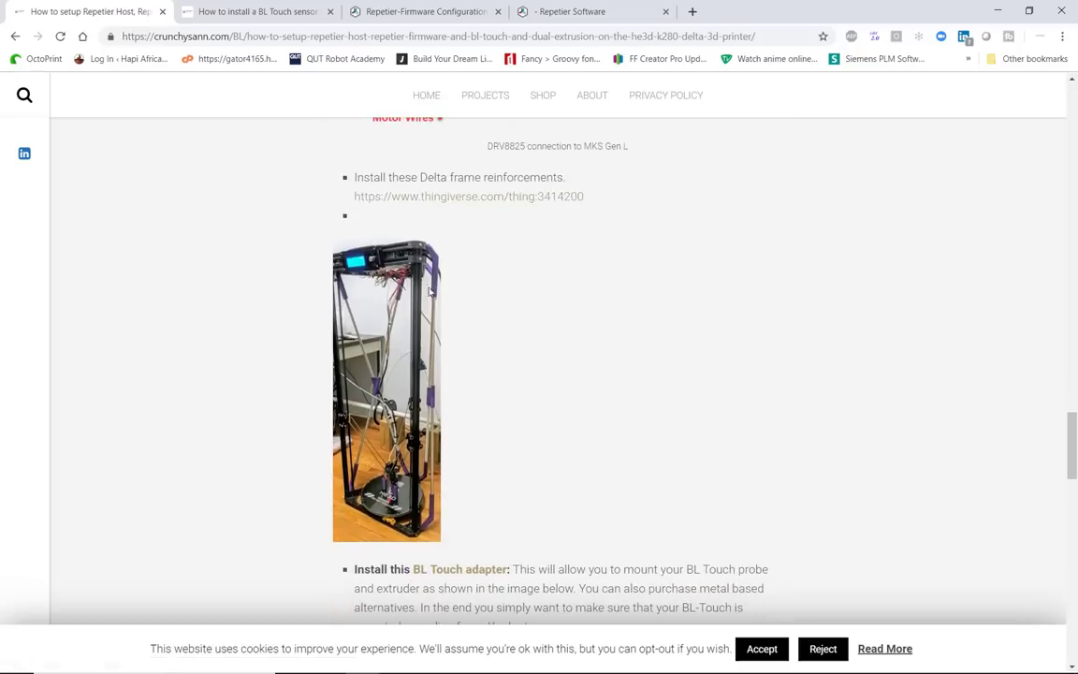
{"action": "scroll", "coordinate": [616, 334], "scroll_direction": "down", "scroll_amount": 2}
{"action": "scroll", "coordinate": [616, 335], "scroll_direction": "down", "scroll_amount": 6}
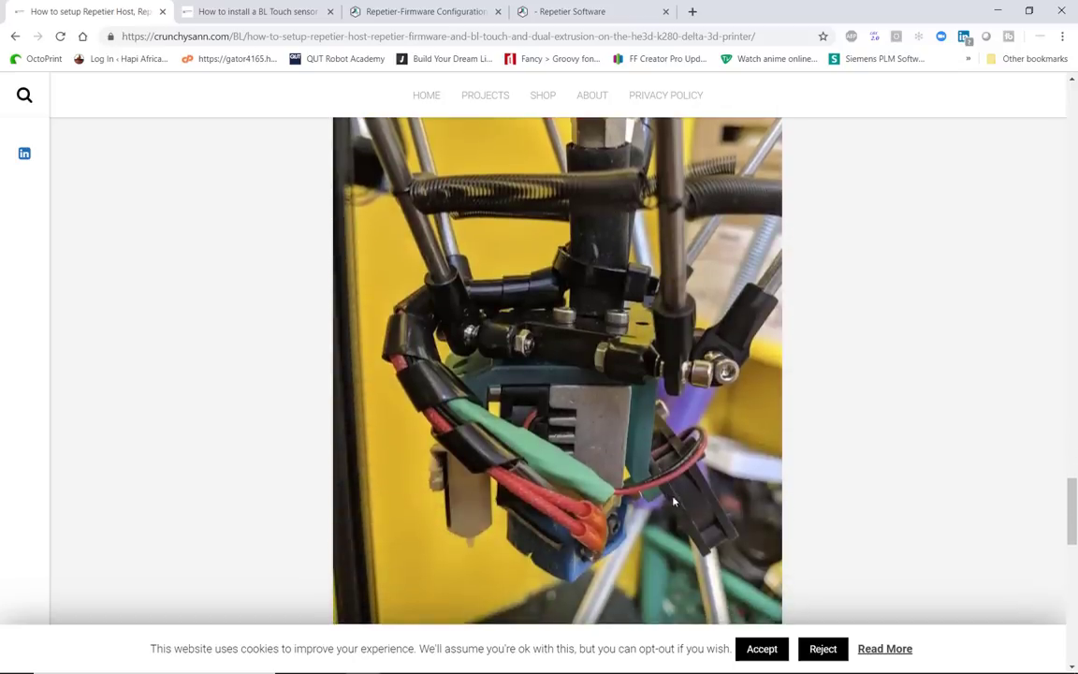
{"action": "scroll", "coordinate": [561, 244], "scroll_direction": "up", "scroll_amount": 1}
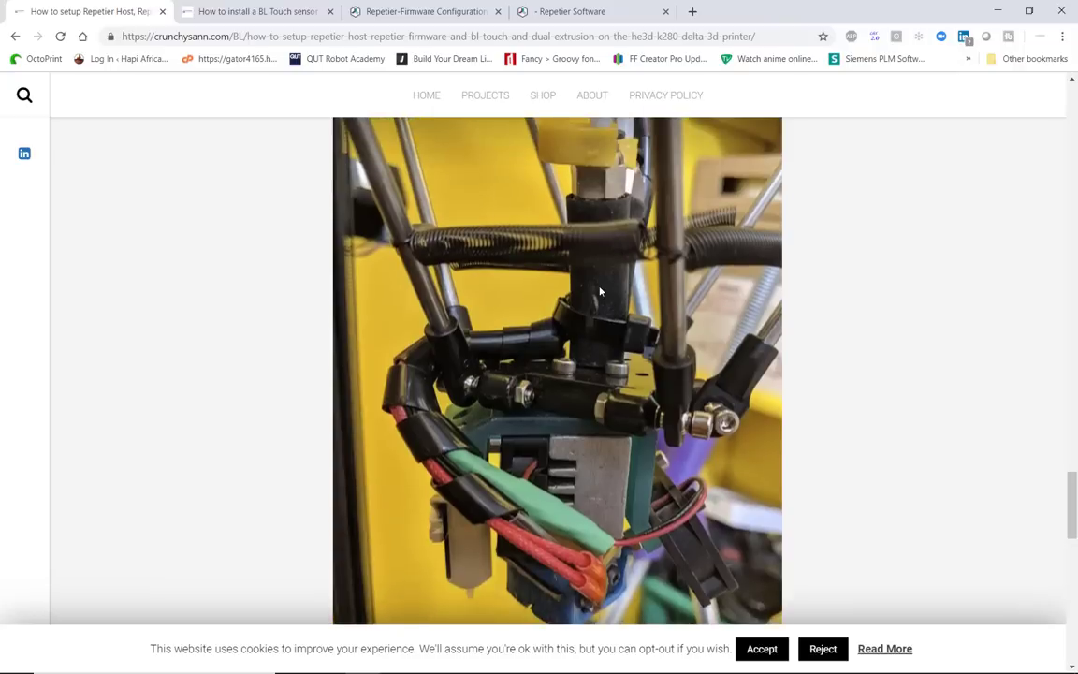
{"action": "scroll", "coordinate": [601, 292], "scroll_direction": "down", "scroll_amount": 4}
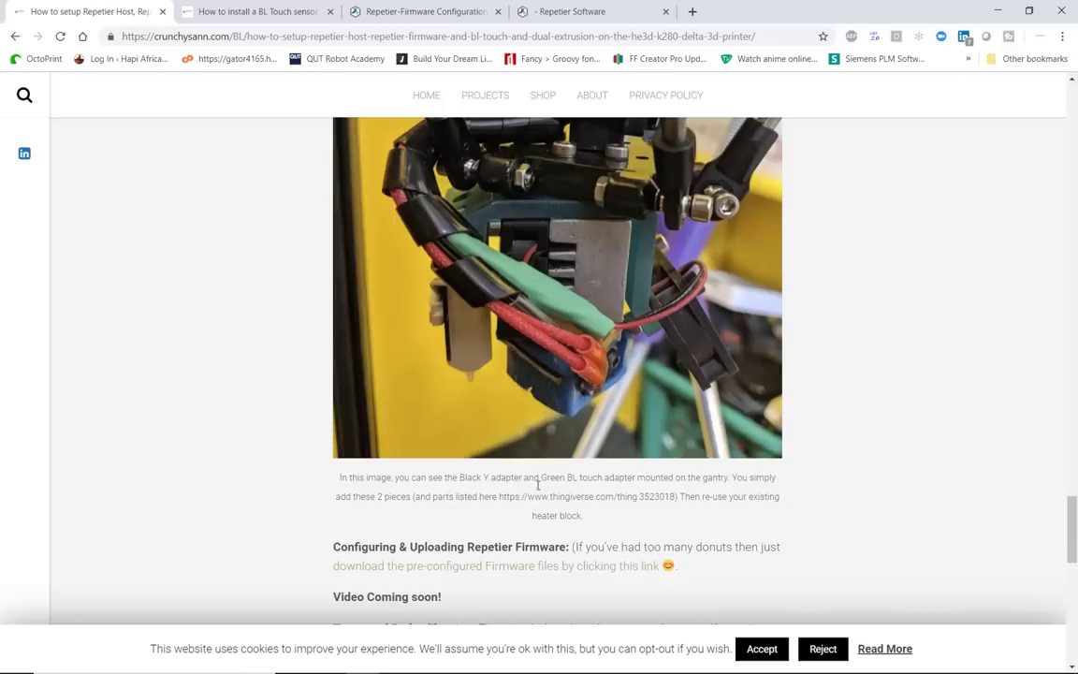
{"action": "scroll", "coordinate": [537, 487], "scroll_direction": "down", "scroll_amount": 2}
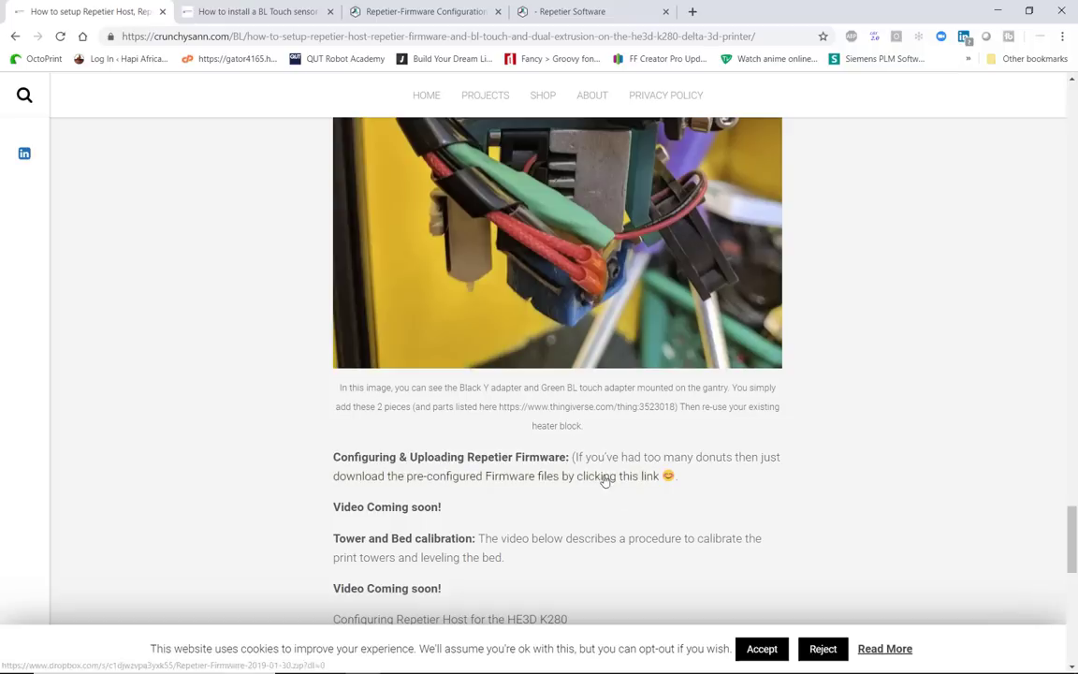
- Download the article's pre-configured firmware archive from Dropbox without creating an account, saving Repetier-Firmware-2019-01-30.zip in the HE3D TEST folder
{"action": "left_click", "coordinate": [549, 484]}
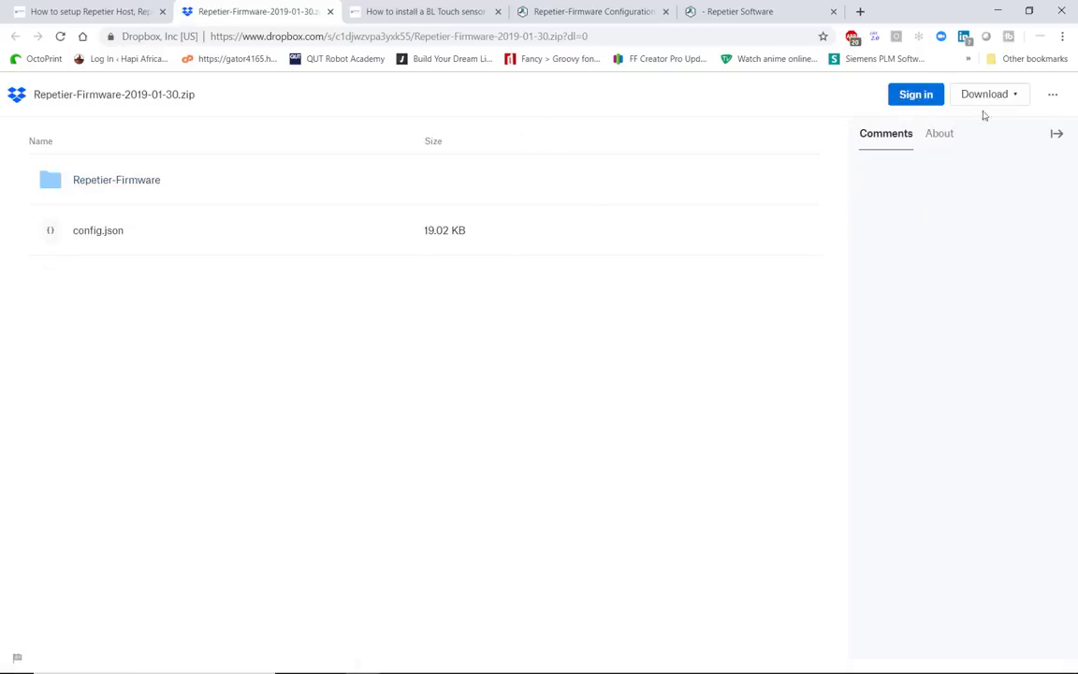
{"action": "left_click", "coordinate": [1011, 94]}
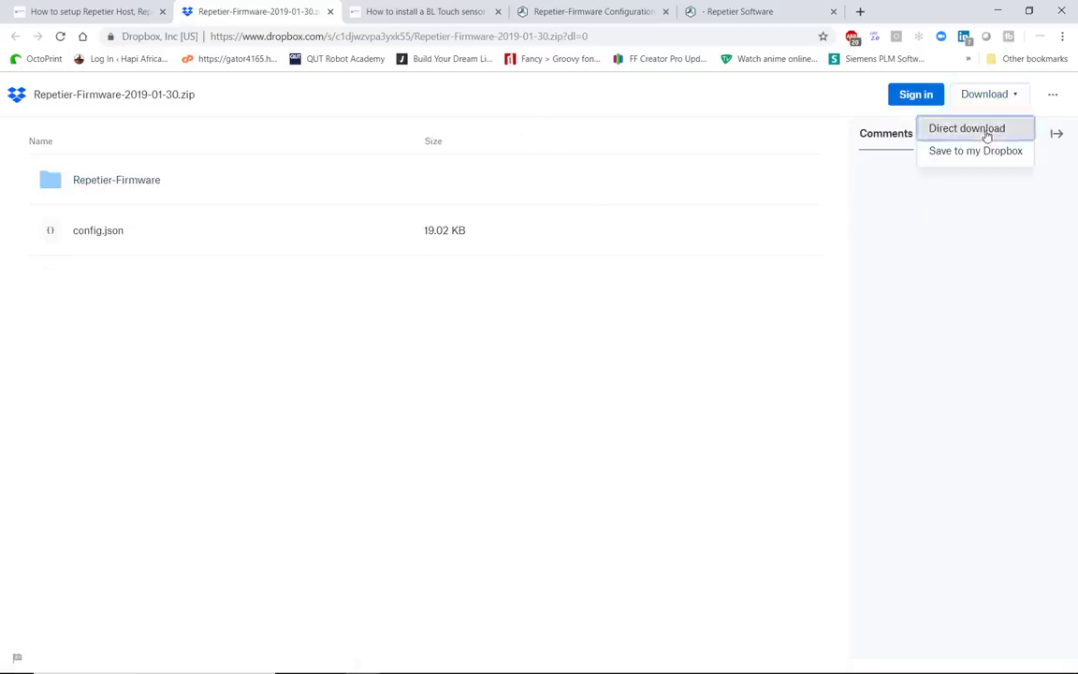
{"action": "left_click", "coordinate": [991, 129]}
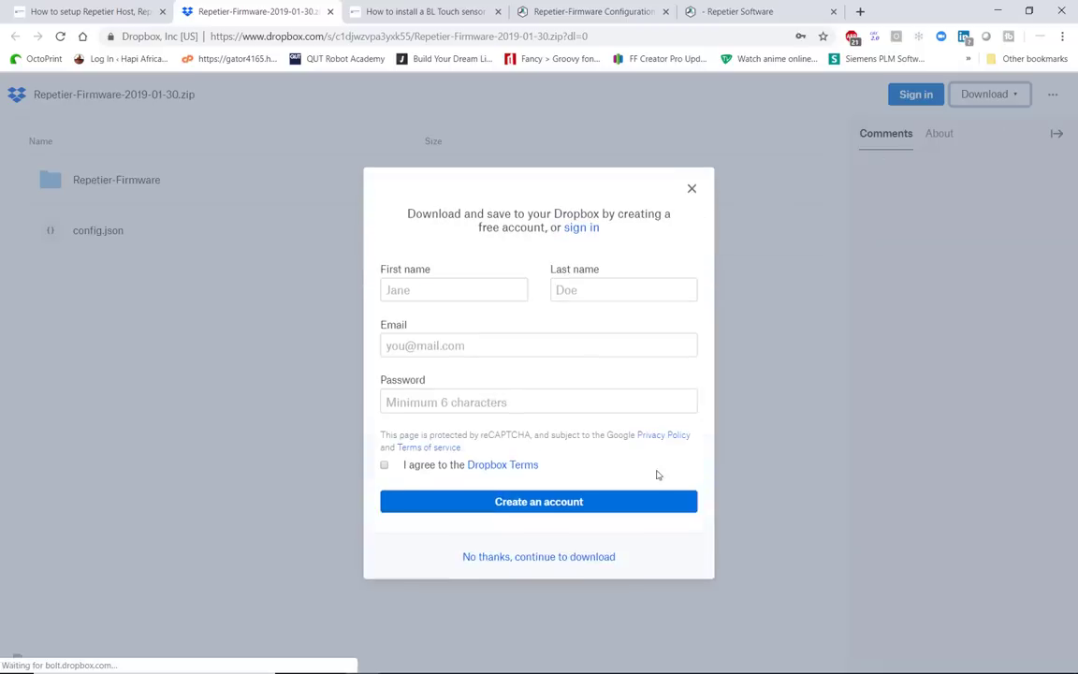
{"action": "left_click", "coordinate": [554, 557]}
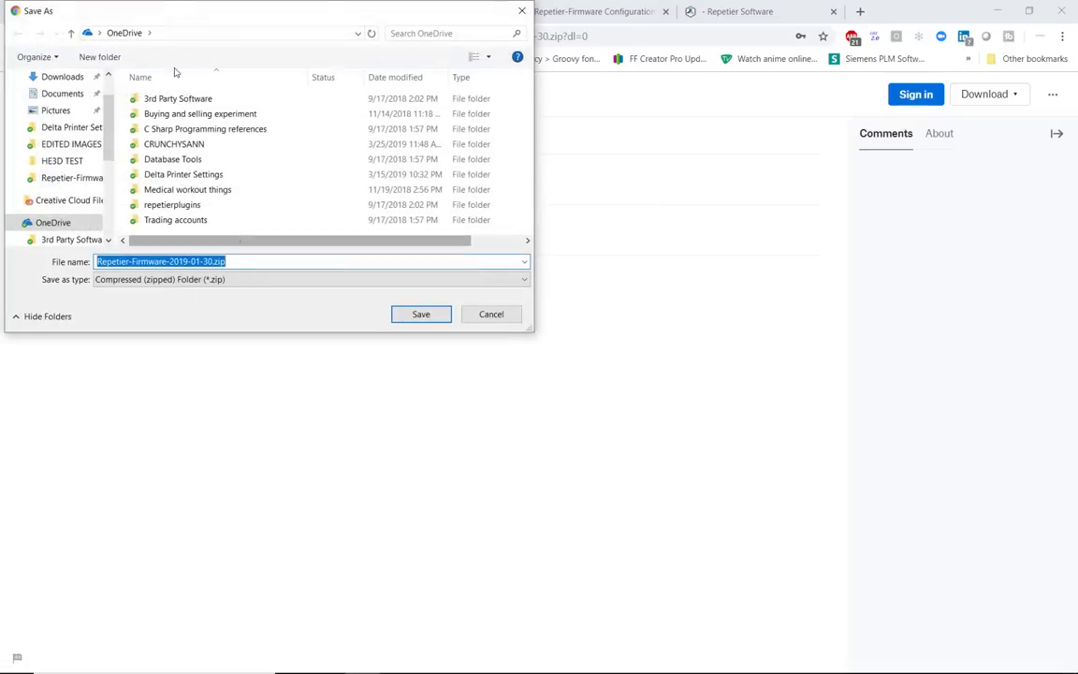
{"action": "left_click", "coordinate": [73, 164]}
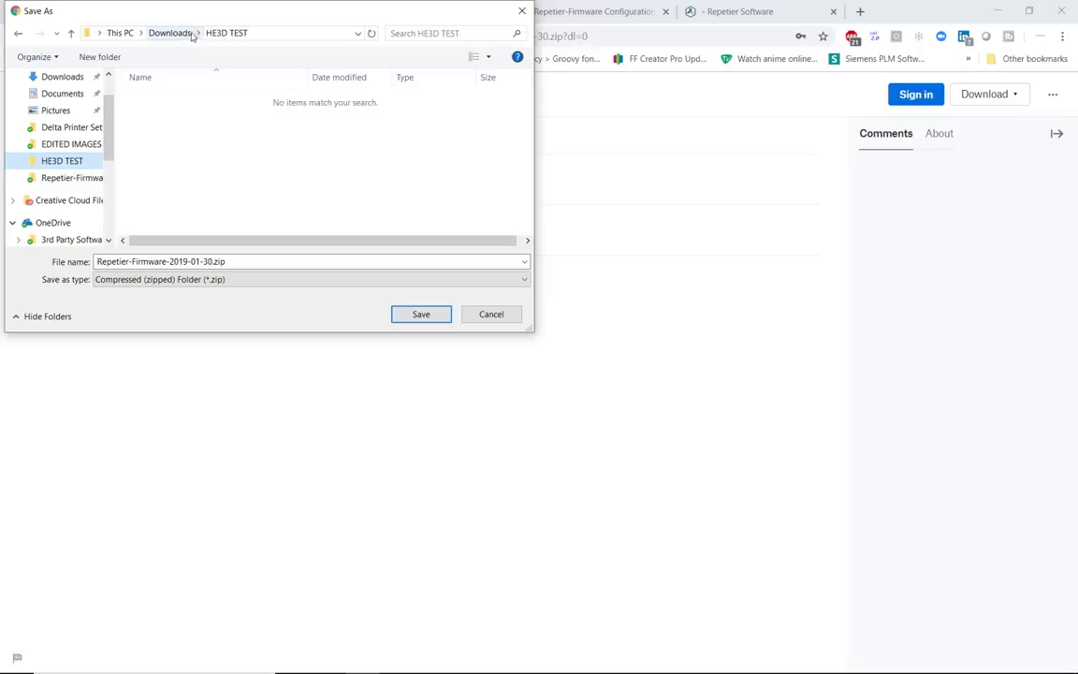
{"action": "double_click", "coordinate": [243, 264]}
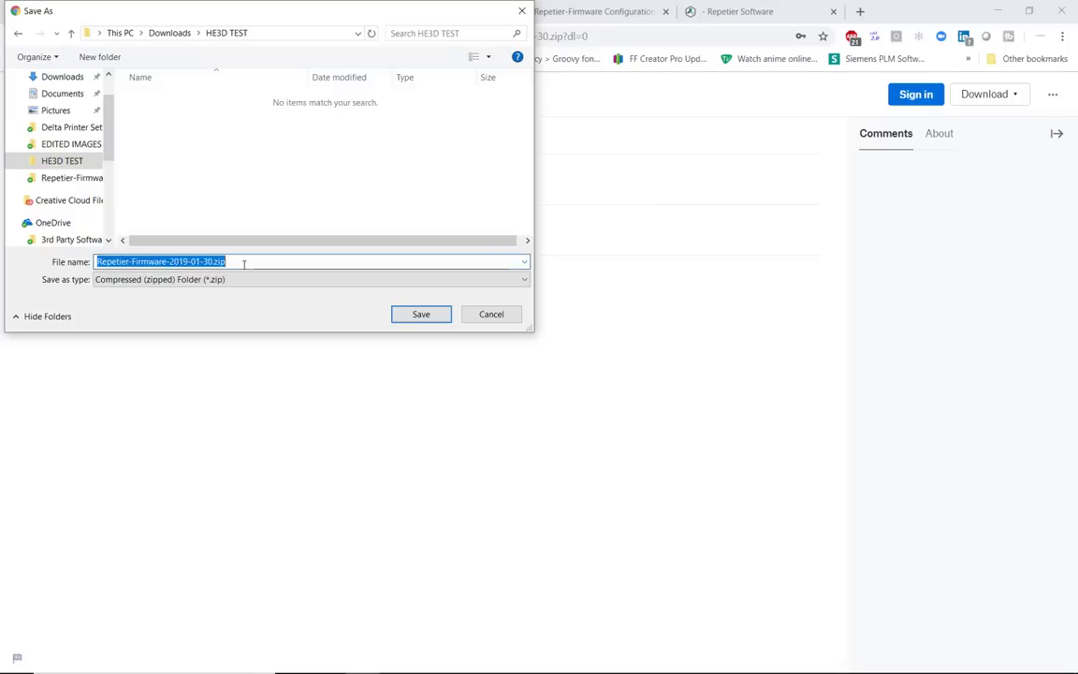
{"action": "left_click", "coordinate": [422, 315]}
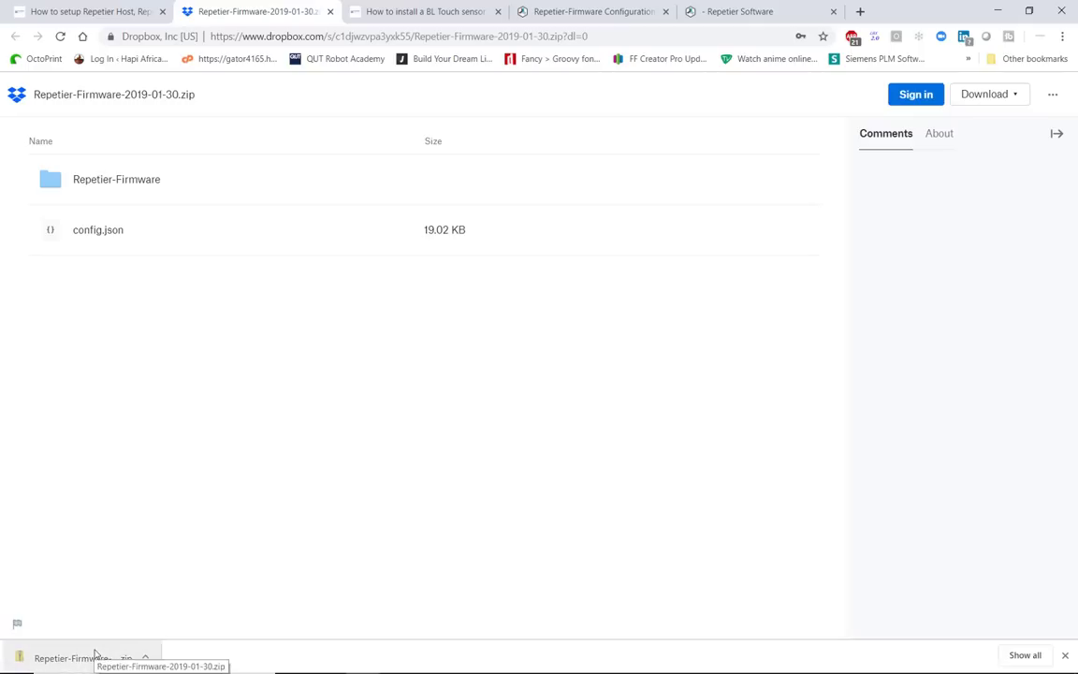
- Show the downloaded Repetier-Firmware-2019-01-30.zip in its folder and extract it to the suggested destination
{"action": "right_click", "coordinate": [95, 654]}
{"action": "left_click", "coordinate": [165, 614]}
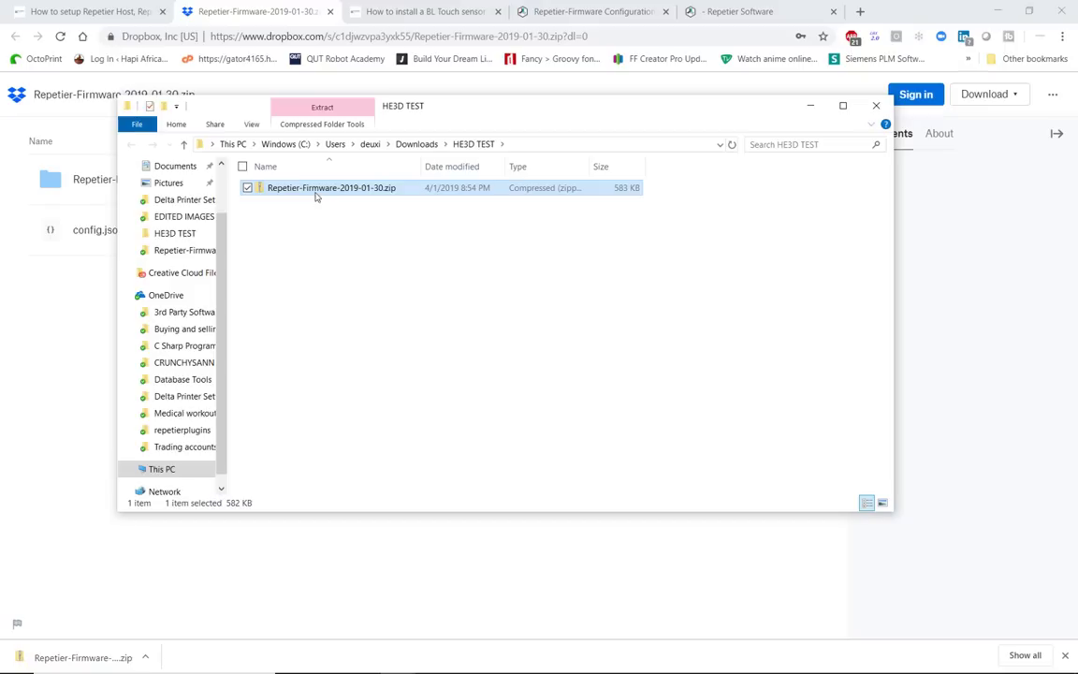
{"action": "right_click", "coordinate": [316, 194]}
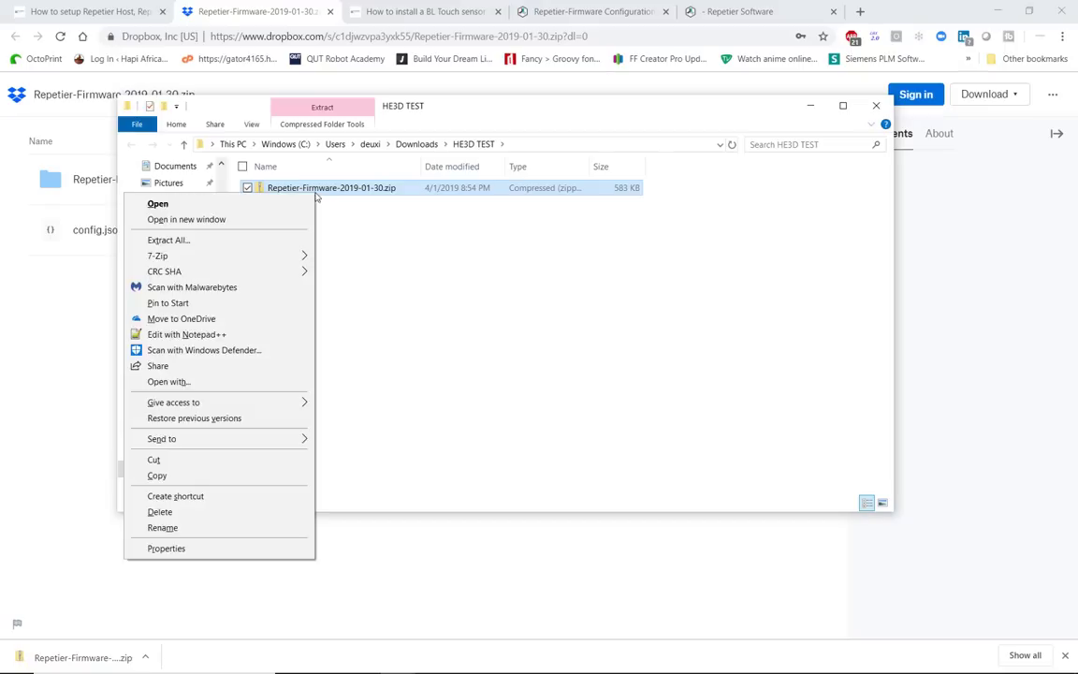
{"action": "left_click", "coordinate": [262, 242]}
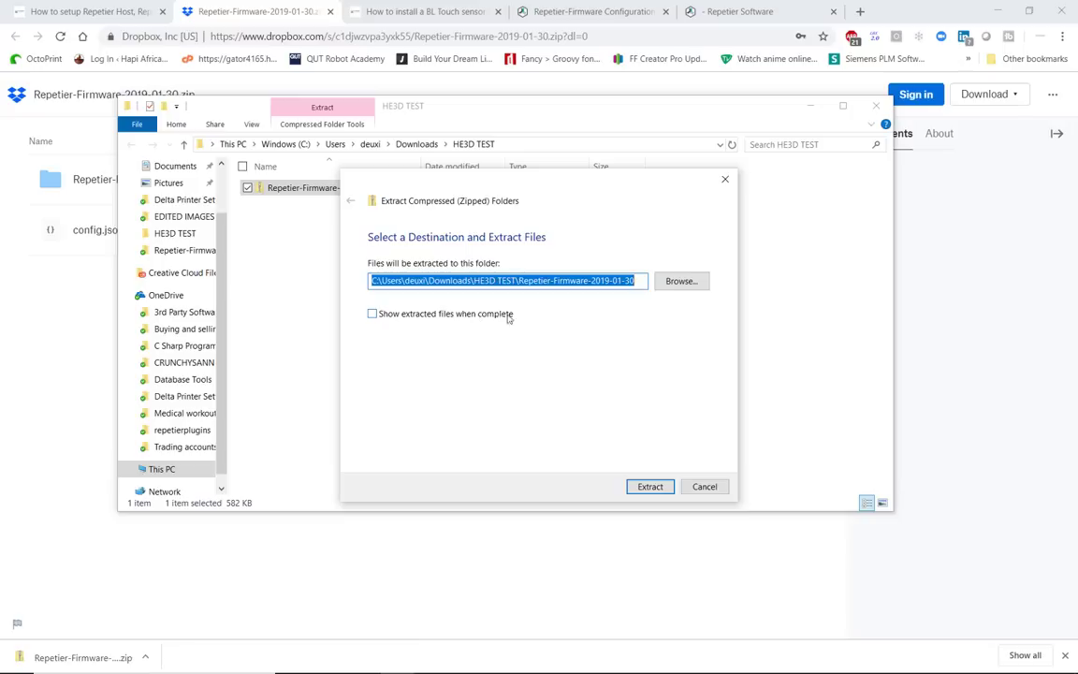
{"action": "left_click", "coordinate": [649, 487]}
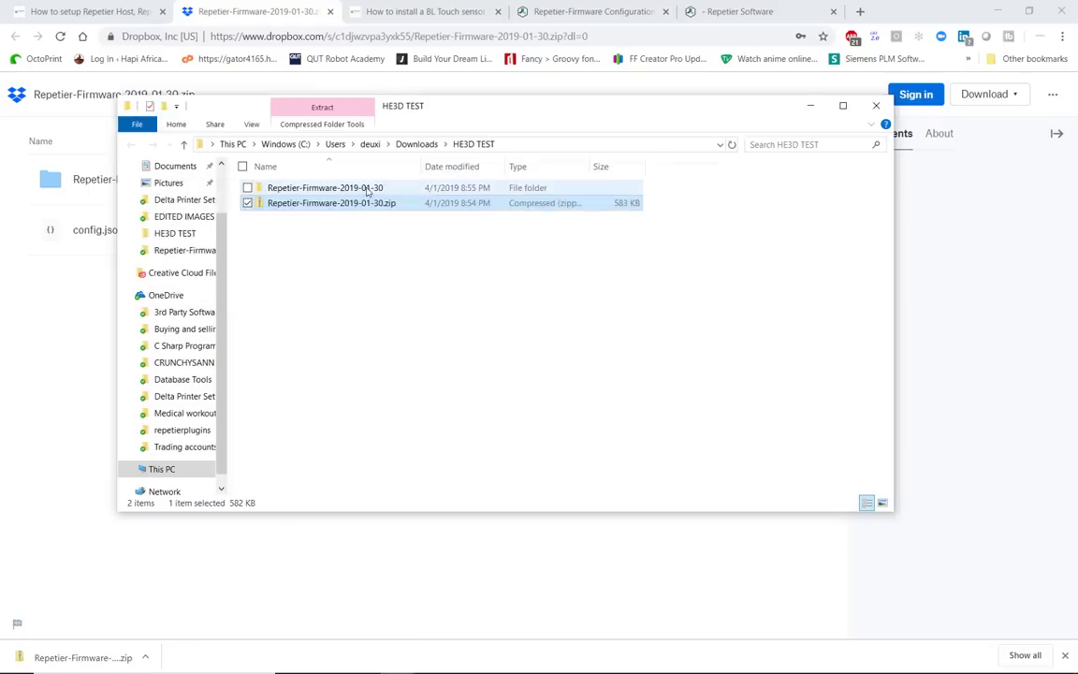
- Open the extracted Repetier-Firmware-2019-01-30 folder and examine its config.json file and Repetier-Firmware subfolder
{"action": "left_click", "coordinate": [321, 189]}
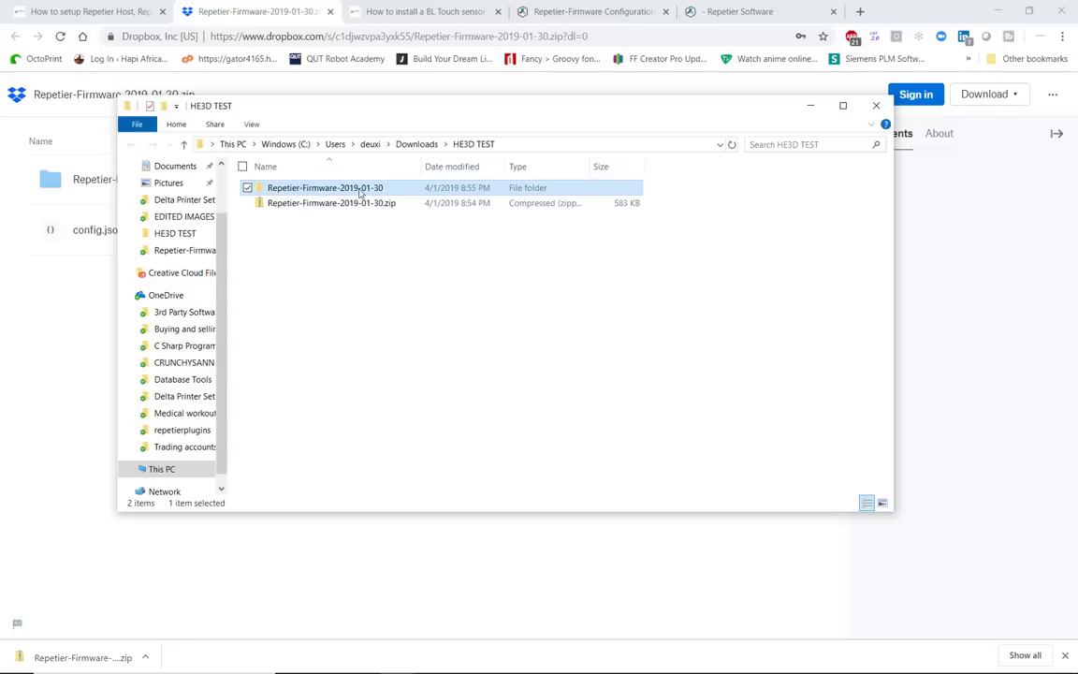
{"action": "double_click", "coordinate": [360, 192]}
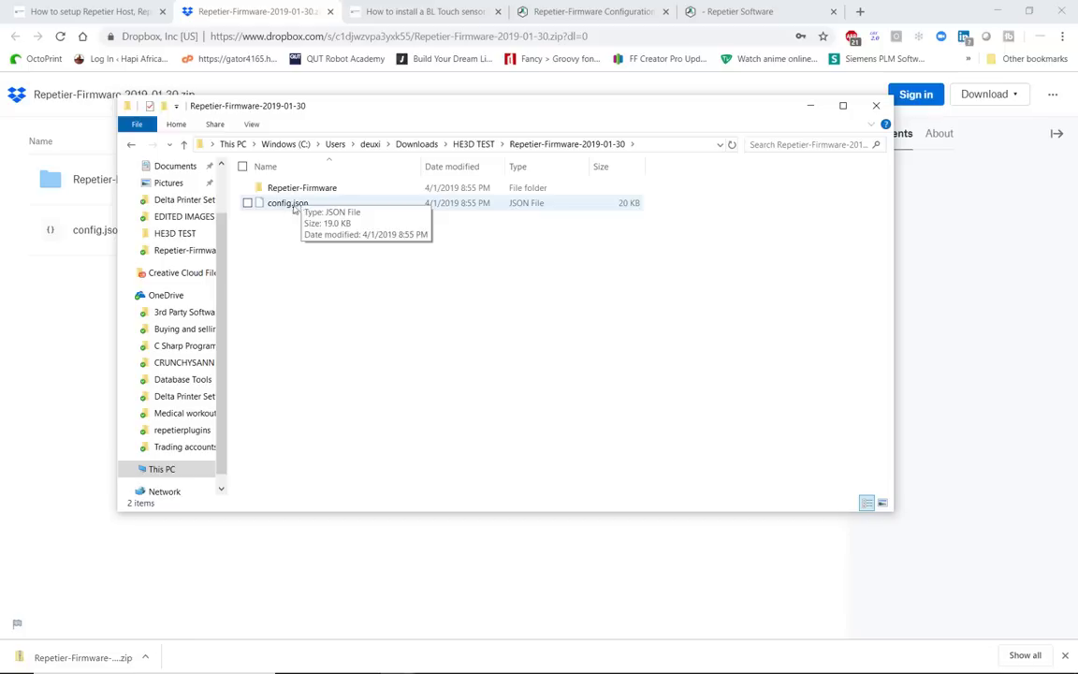
{"action": "left_click", "coordinate": [324, 212]}
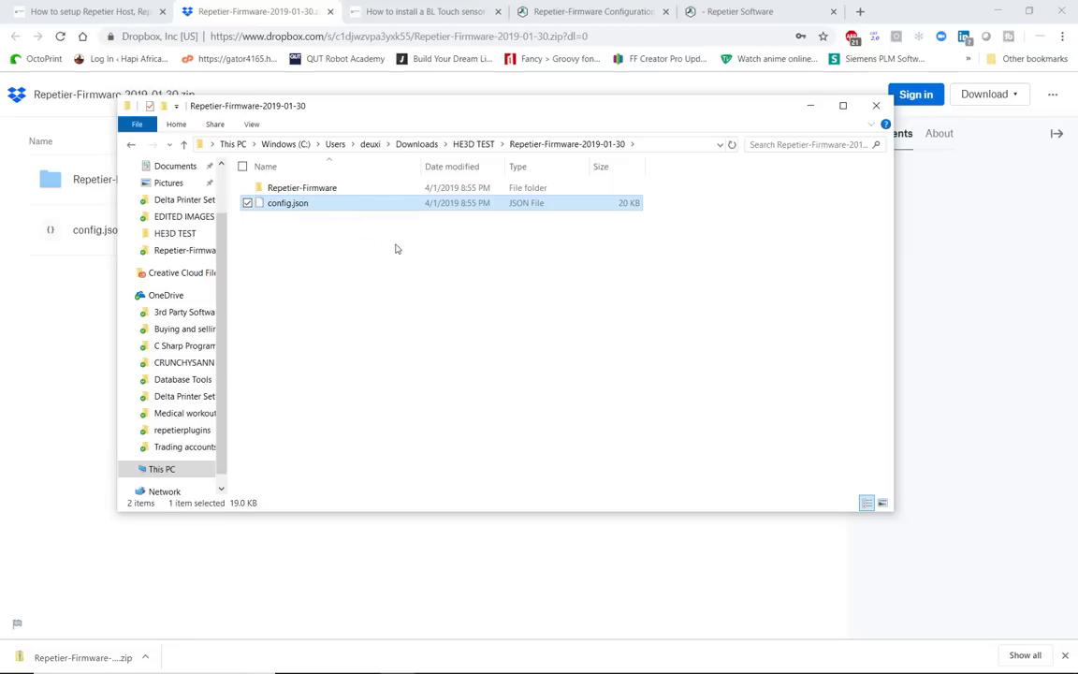
{"action": "left_click", "coordinate": [318, 189]}
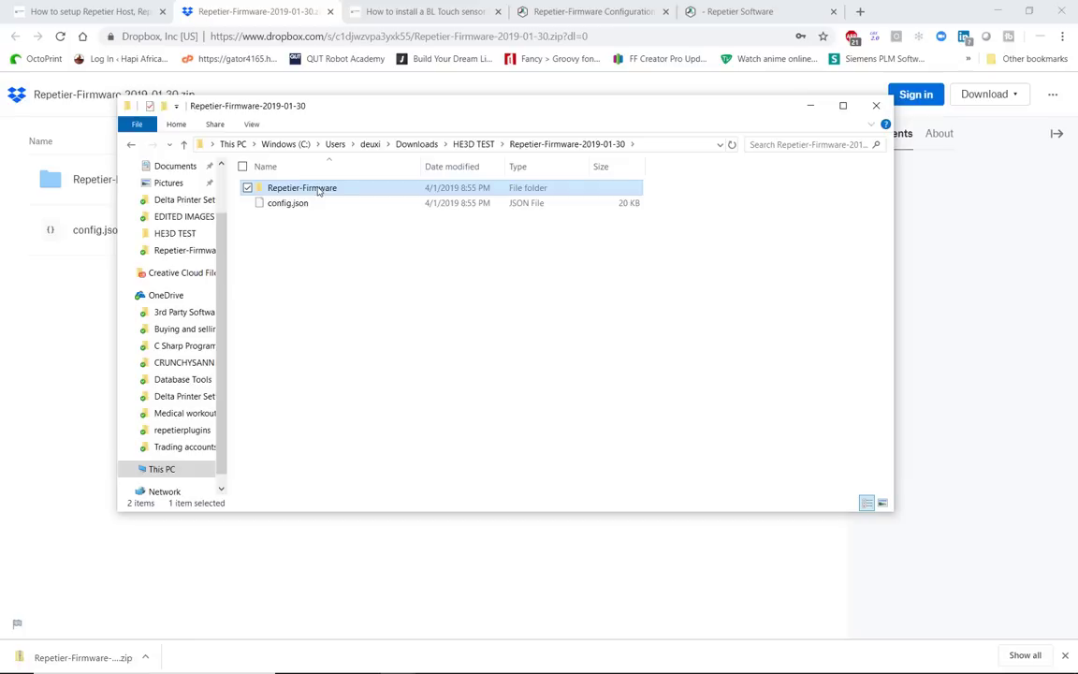
{"action": "left_click", "coordinate": [298, 205]}
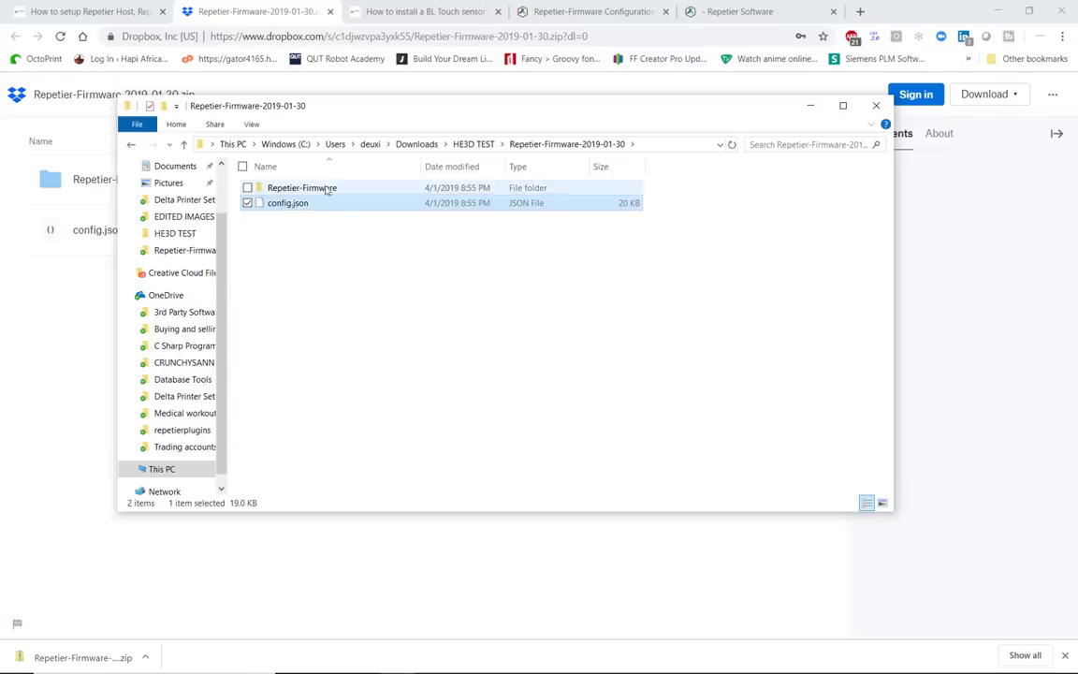
{"action": "left_click", "coordinate": [317, 191]}
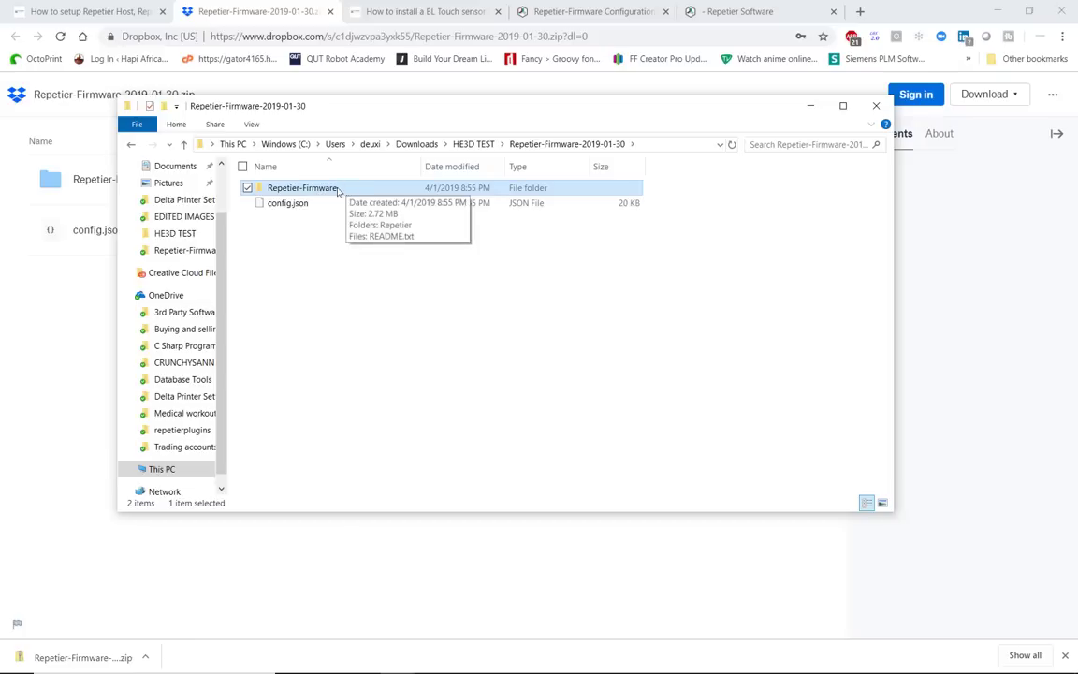
{"action": "left_click", "coordinate": [429, 248]}
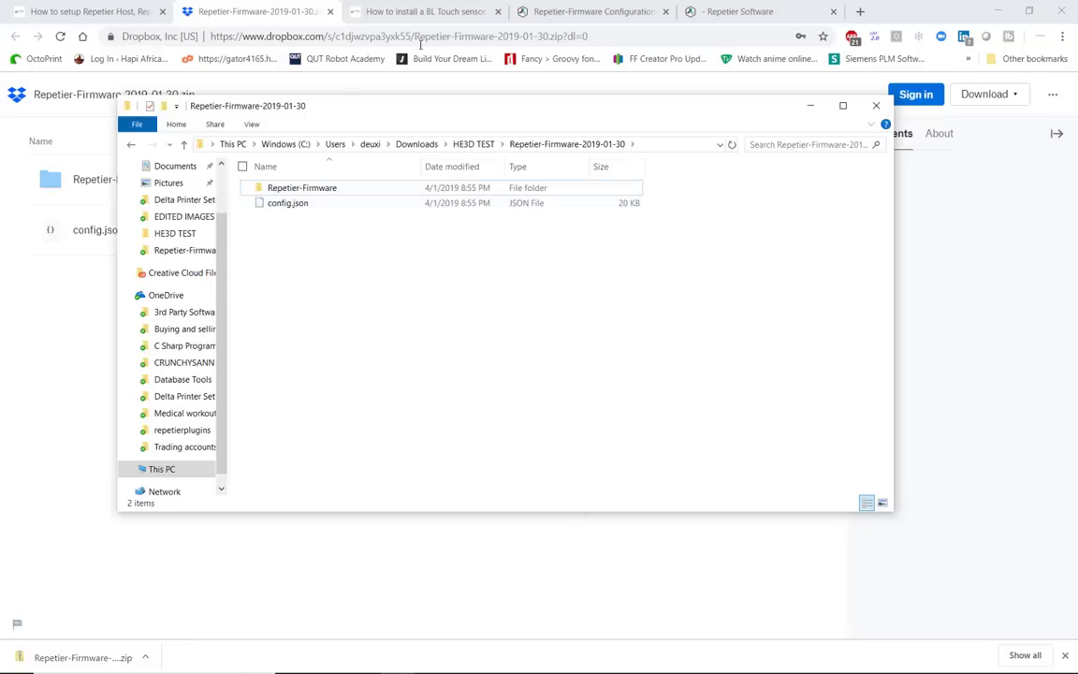
- Close the Dropbox page and bring up the Repetier-Firmware configuration tool, checking its web address and version number
{"action": "left_click", "coordinate": [974, 251]}
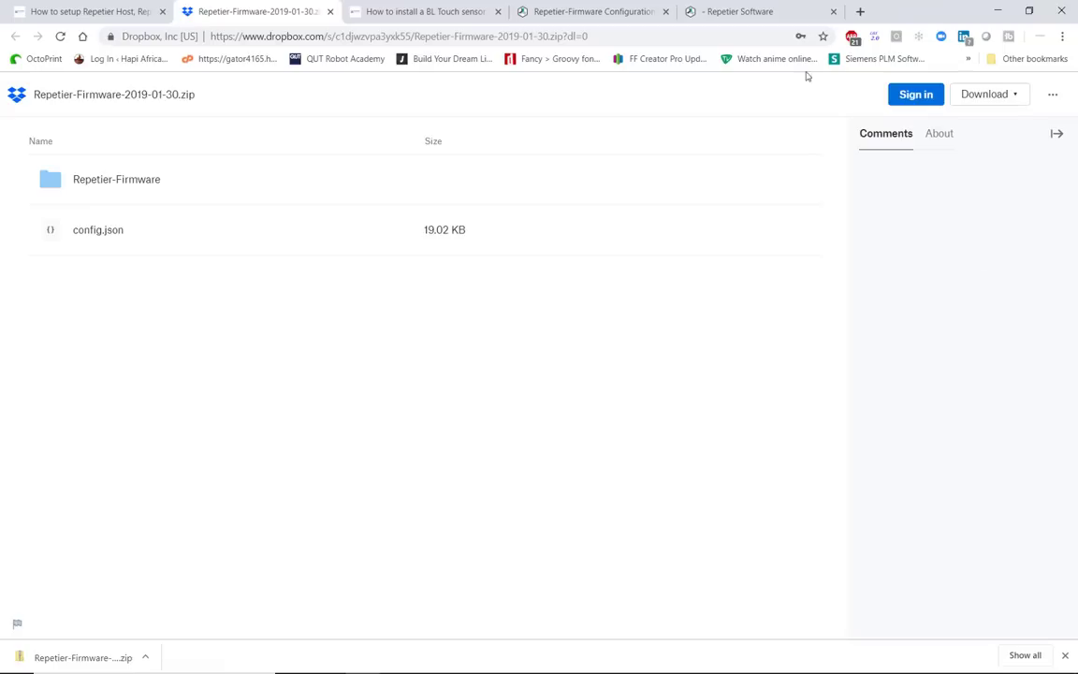
{"action": "left_click", "coordinate": [330, 12]}
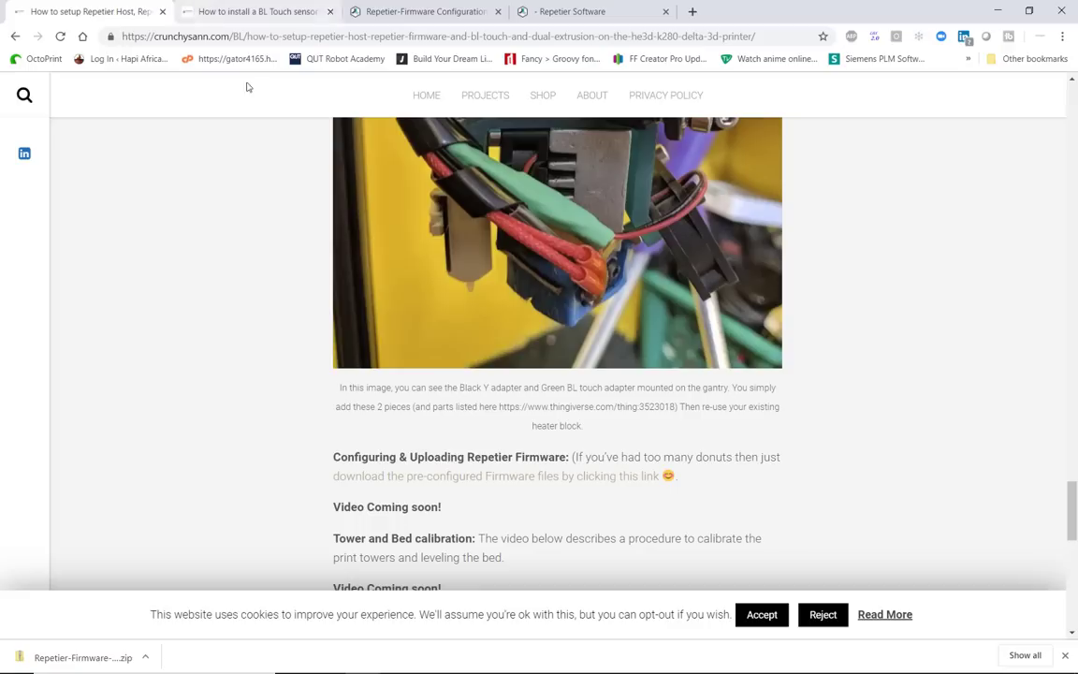
{"action": "left_click", "coordinate": [450, 16]}
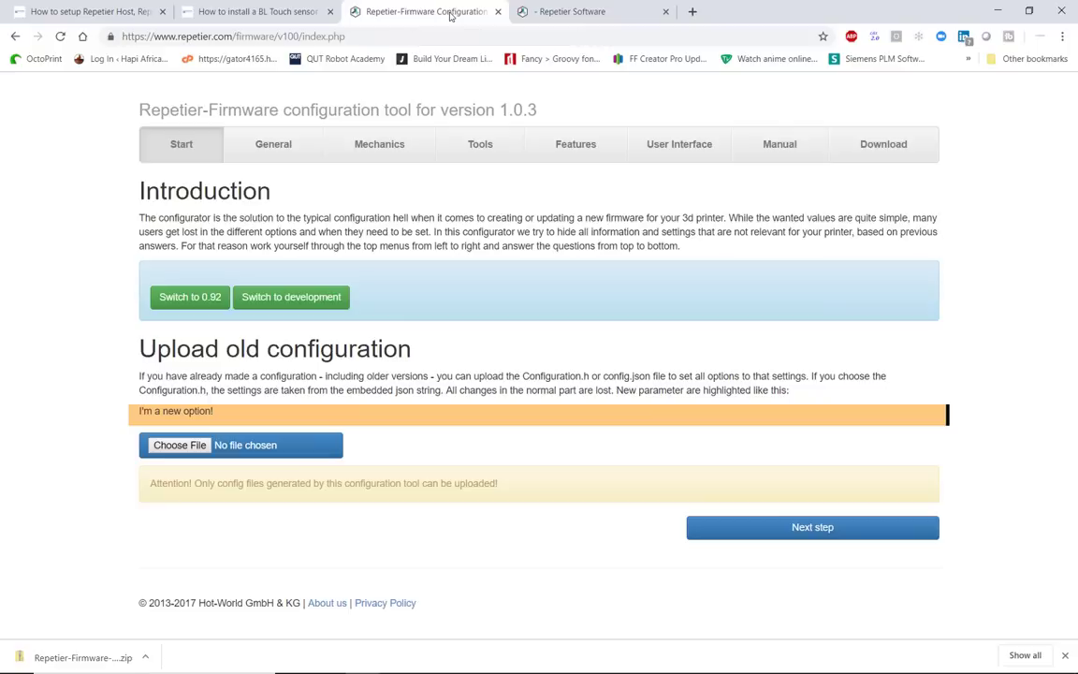
{"action": "left_click", "coordinate": [389, 38]}
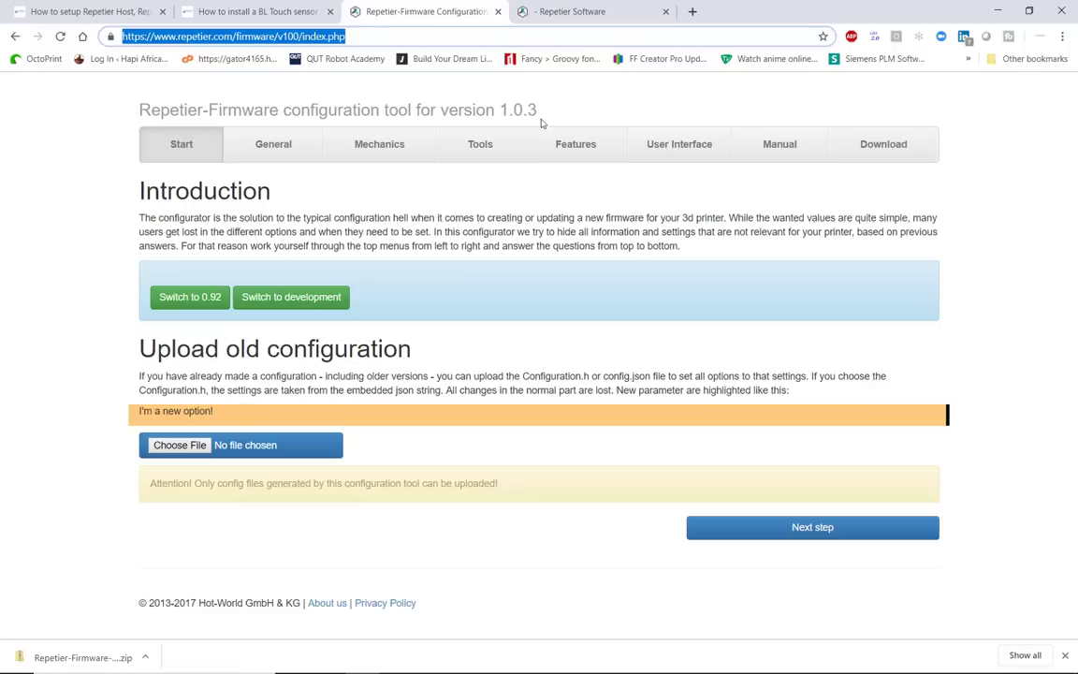
{"action": "left_click_drag", "start_coordinate": [543, 122], "coordinate": [494, 111]}
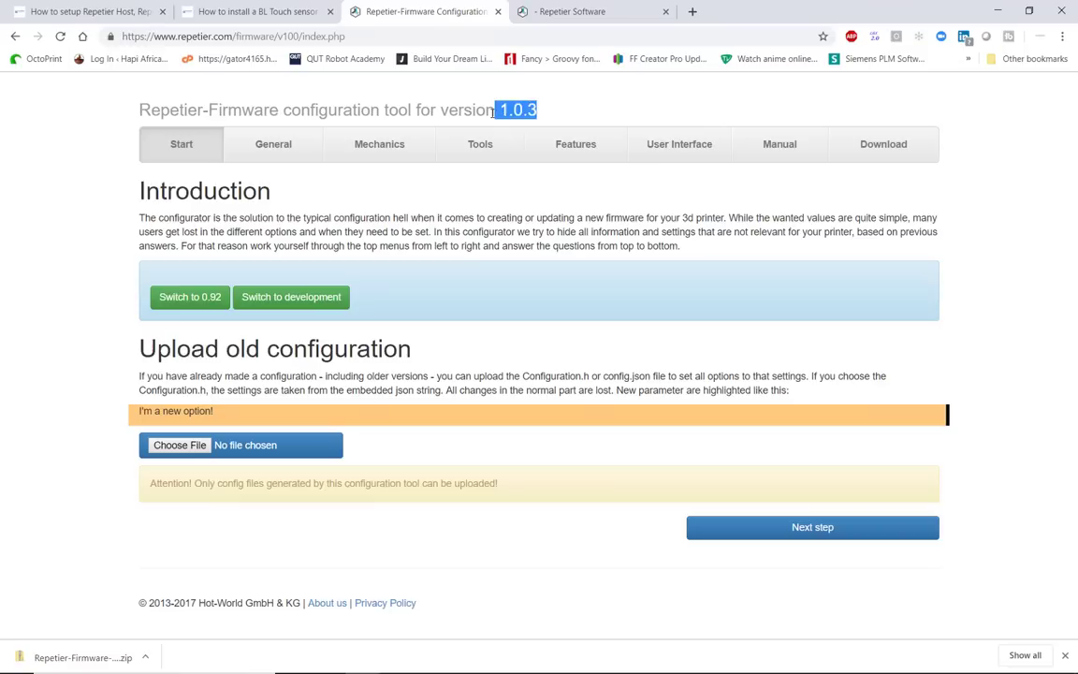
{"action": "left_click", "coordinate": [412, 239]}
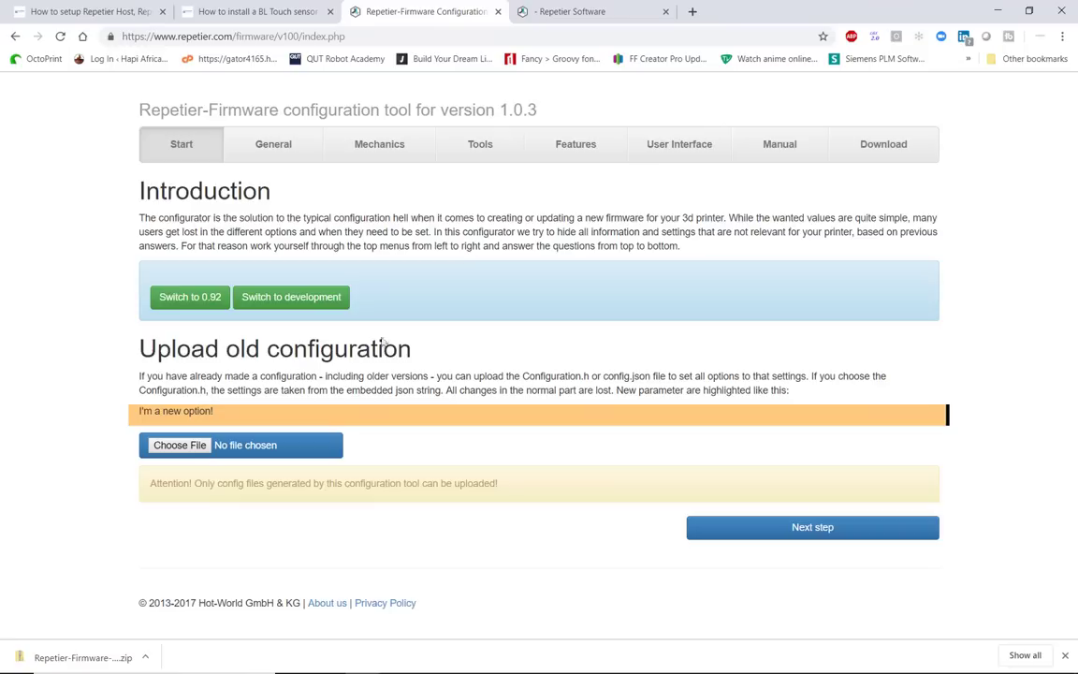
- Upload config.json from the Repetier-Firmware-2019-01-30 folder inside HE3D TEST as the old configuration
{"action": "left_click", "coordinate": [195, 450]}
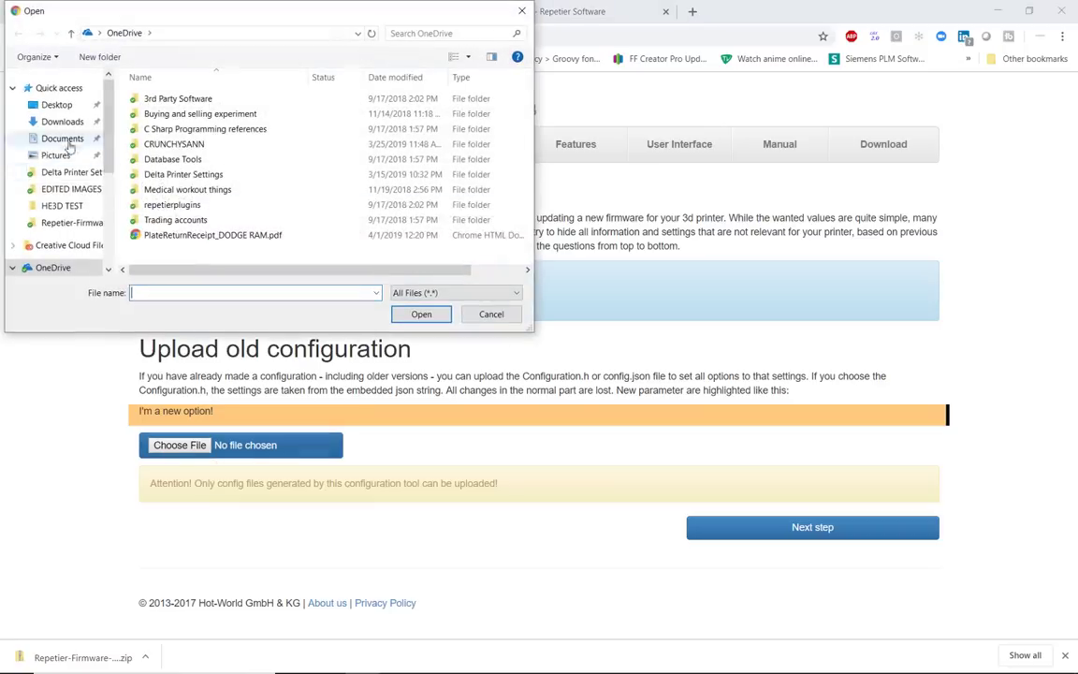
{"action": "left_click", "coordinate": [56, 206]}
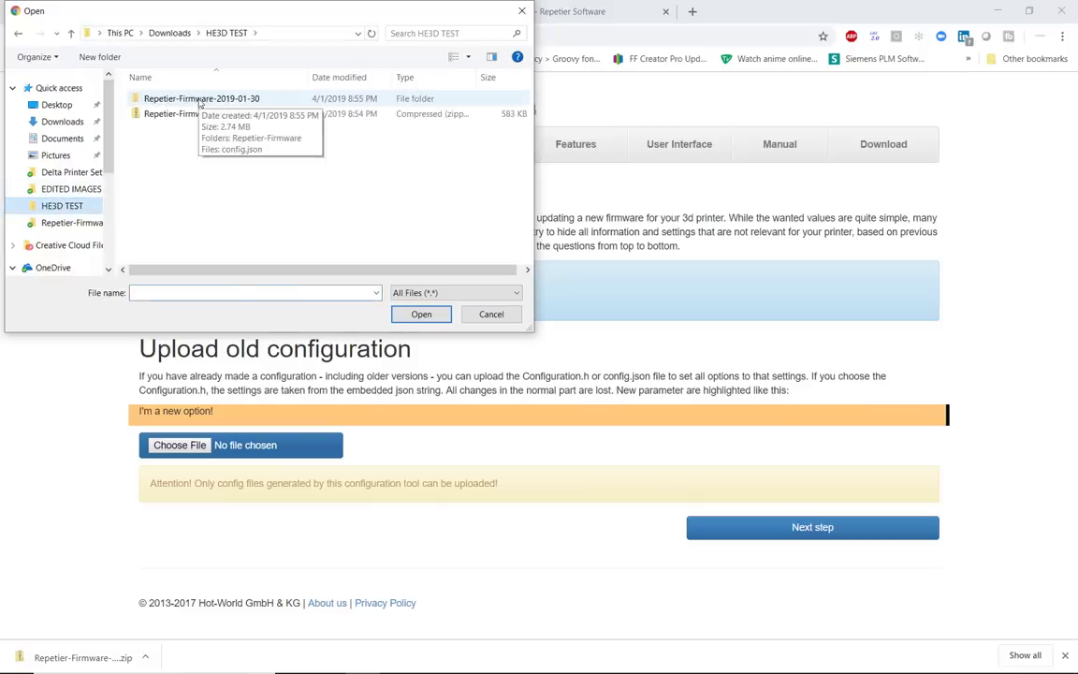
{"action": "double_click", "coordinate": [199, 100]}
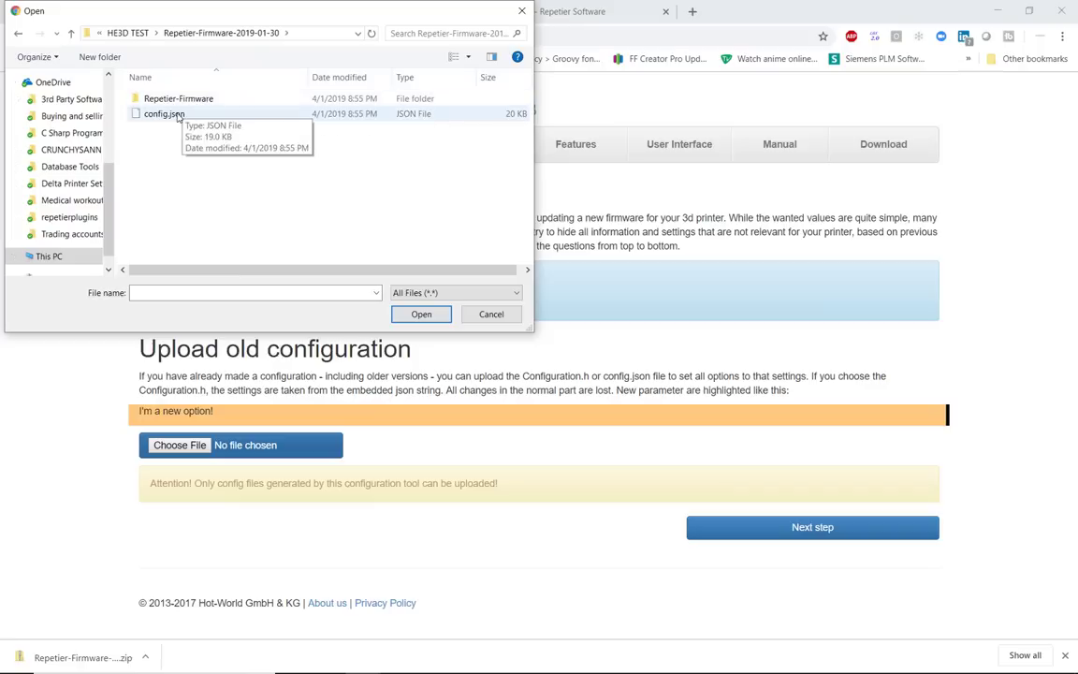
{"action": "left_click", "coordinate": [165, 116]}
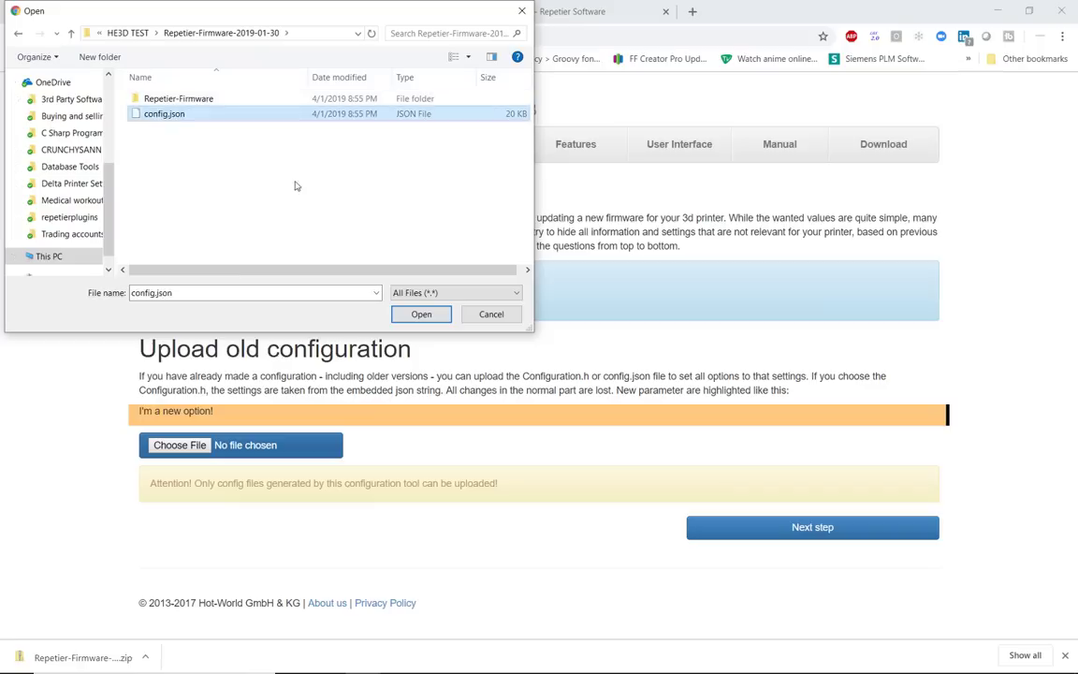
{"action": "left_click", "coordinate": [421, 315]}
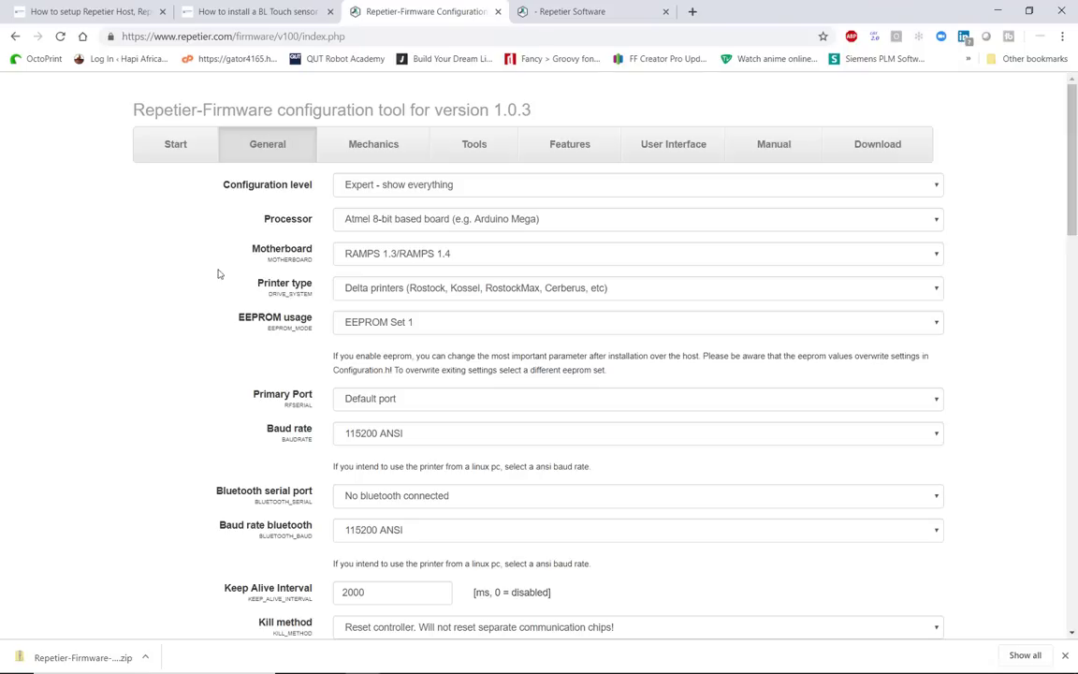
- Review the general board, port and baud rate settings, then examine the Z length field under Dimensions
{"action": "scroll", "coordinate": [218, 273], "scroll_direction": "down", "scroll_amount": 2}
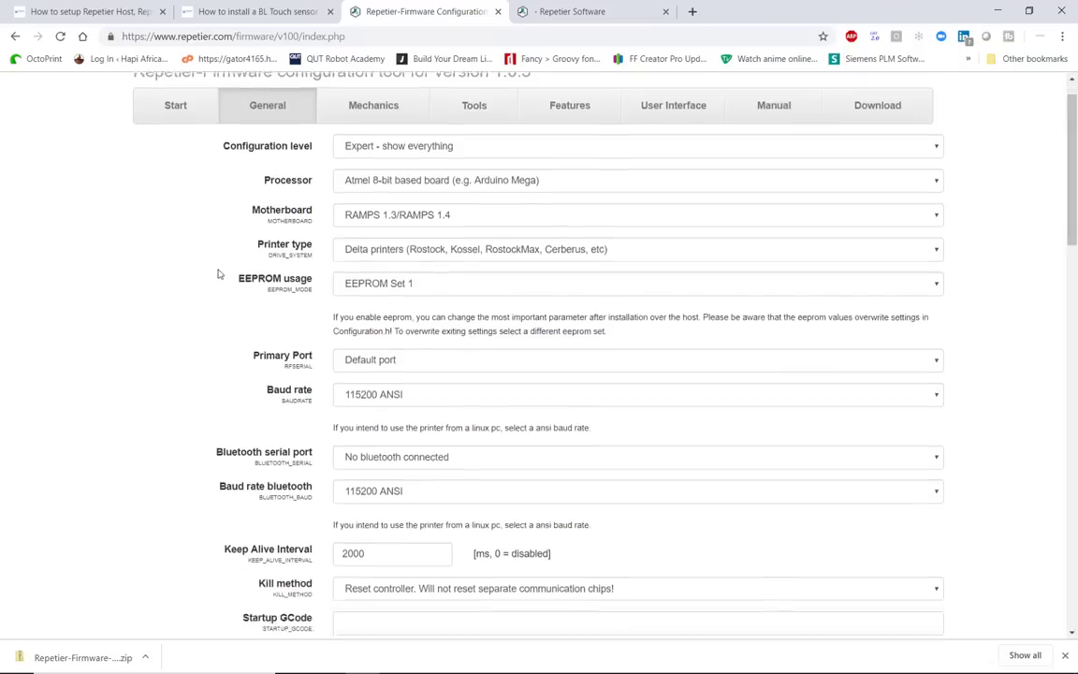
{"action": "scroll", "coordinate": [218, 274], "scroll_direction": "down", "scroll_amount": 4}
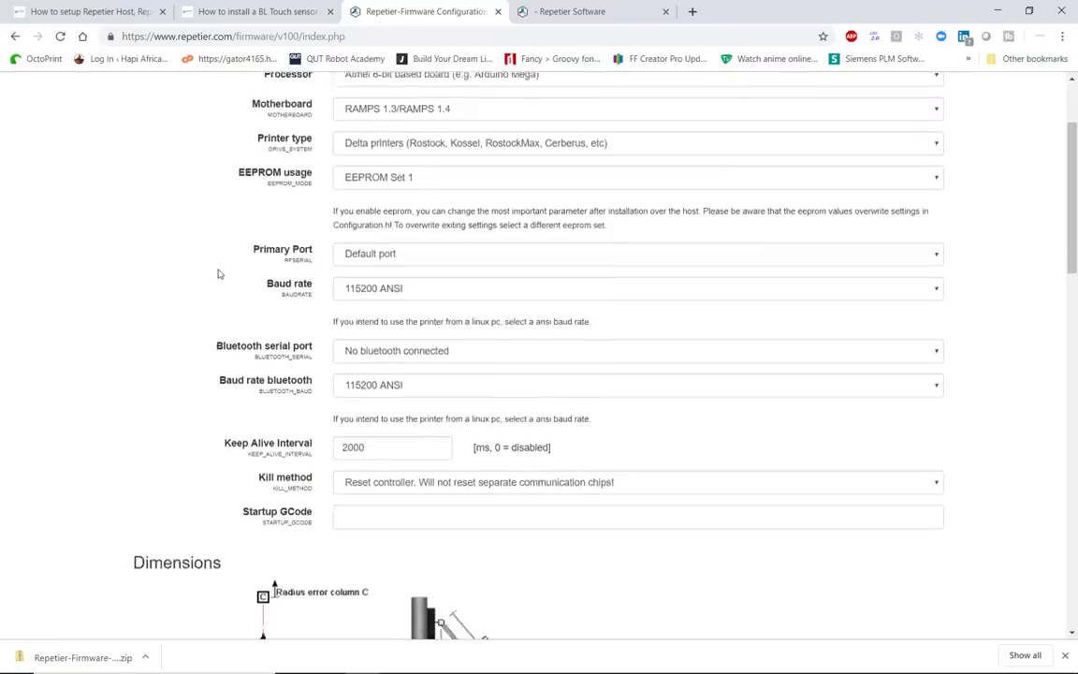
{"action": "scroll", "coordinate": [218, 273], "scroll_direction": "down", "scroll_amount": 3}
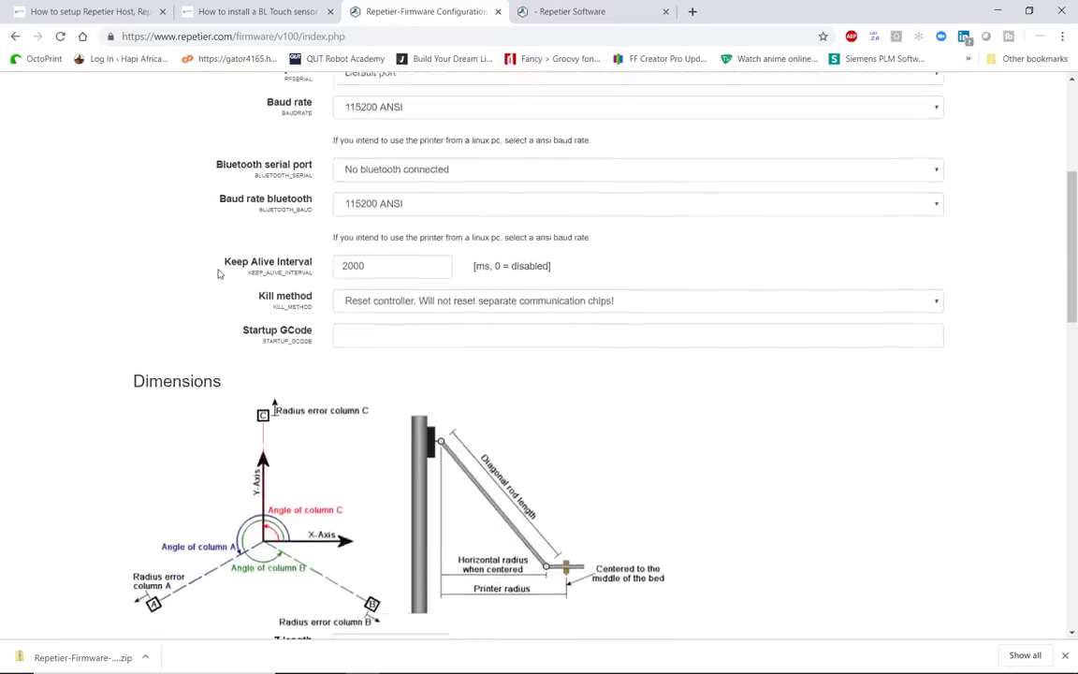
{"action": "scroll", "coordinate": [218, 273], "scroll_direction": "down", "scroll_amount": 3}
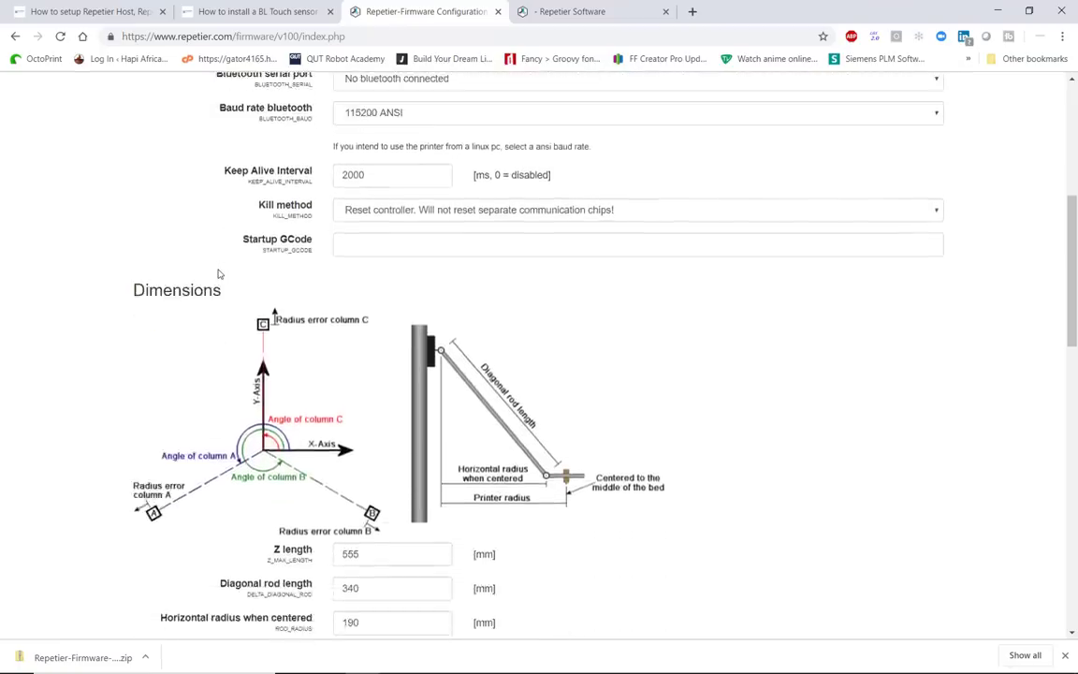
{"action": "scroll", "coordinate": [218, 273], "scroll_direction": "down", "scroll_amount": 1}
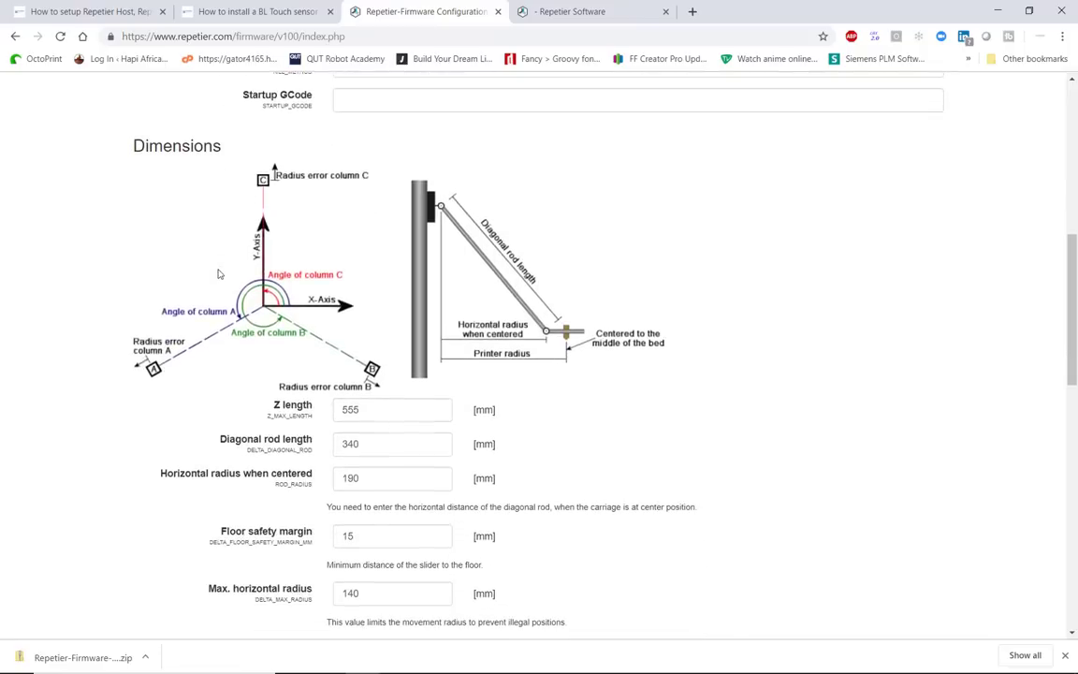
{"action": "scroll", "coordinate": [218, 273], "scroll_direction": "down", "scroll_amount": 1}
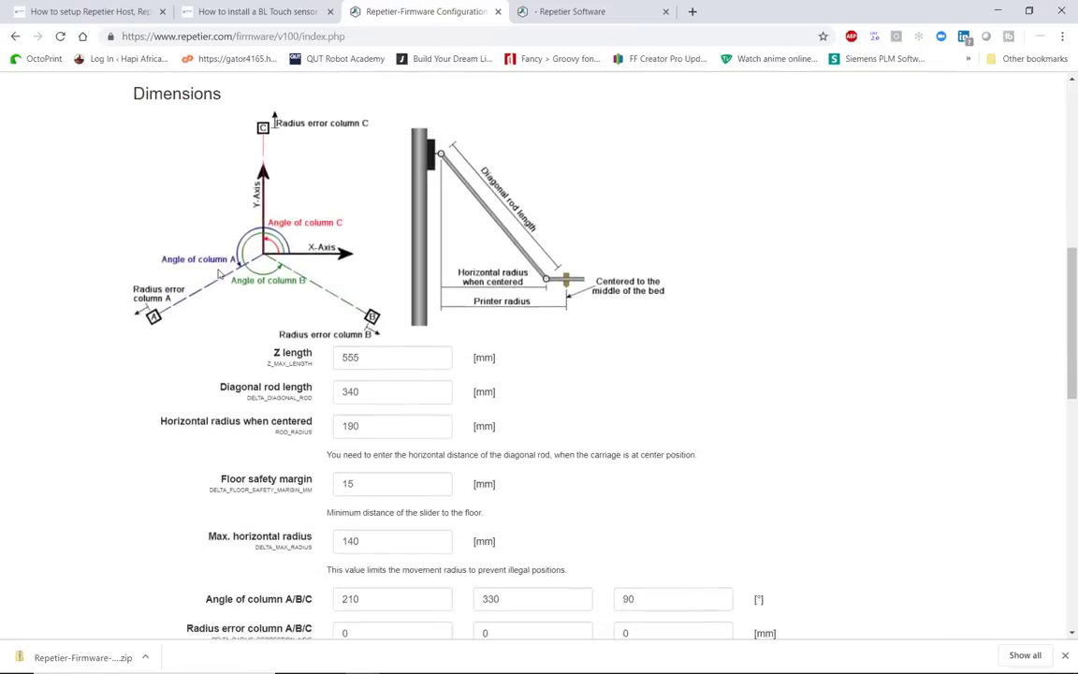
{"action": "left_click", "coordinate": [372, 357]}
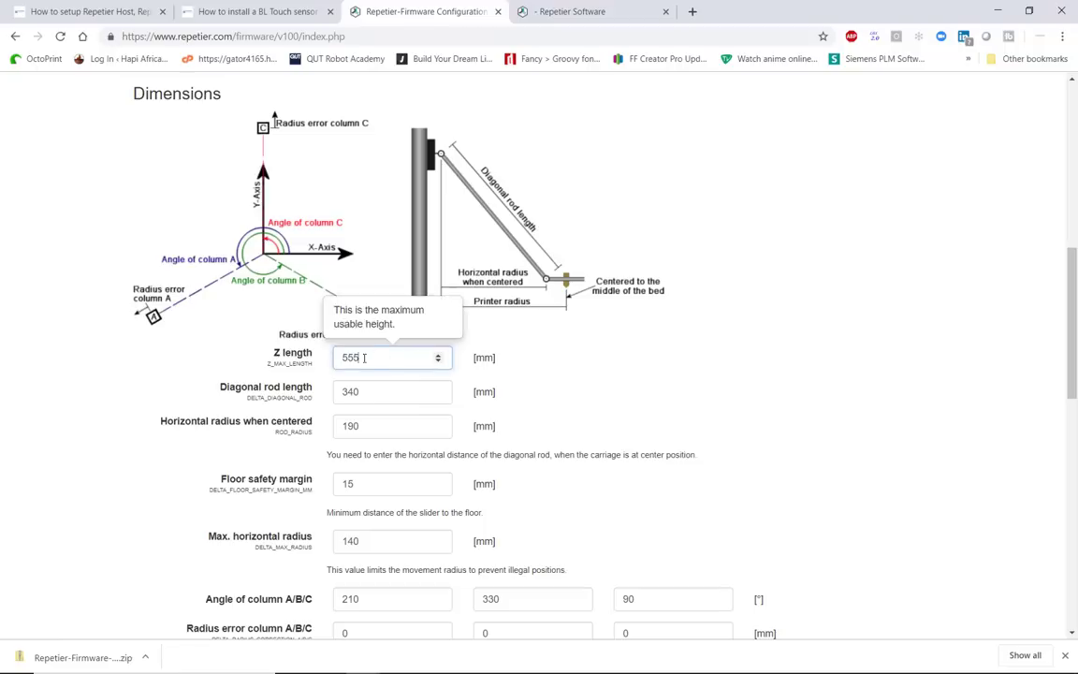
{"action": "left_click", "coordinate": [570, 361]}
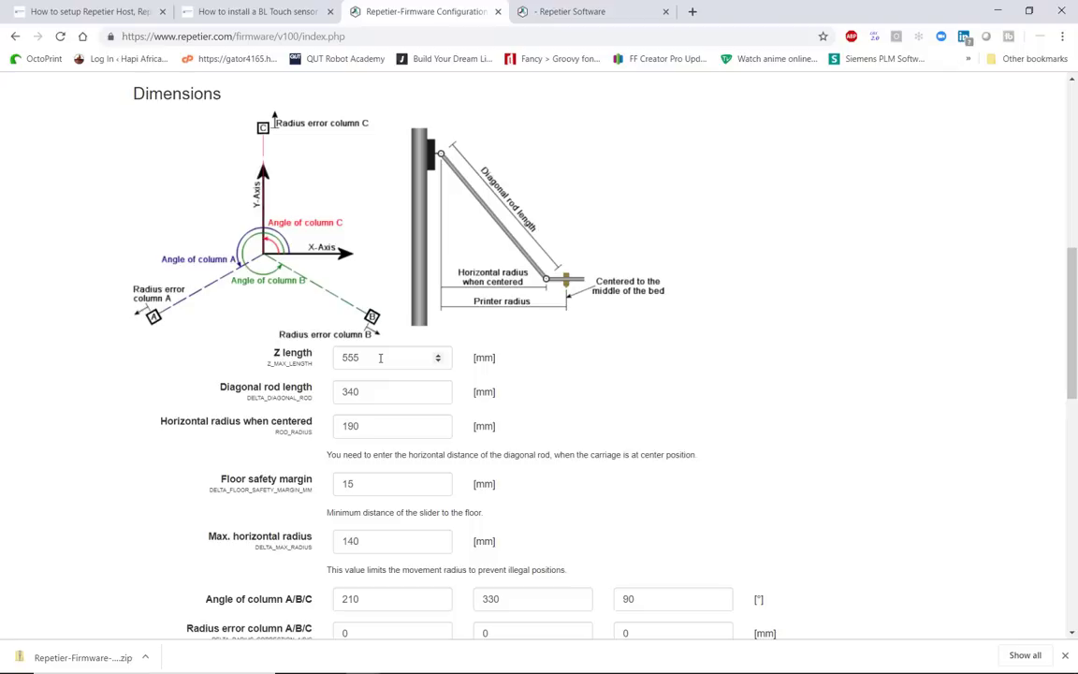
- Examine the remaining delta dimensions, column angles and error values, and the Z-correction (distortion correction) settings
{"action": "scroll", "coordinate": [380, 357], "scroll_direction": "down", "scroll_amount": 1}
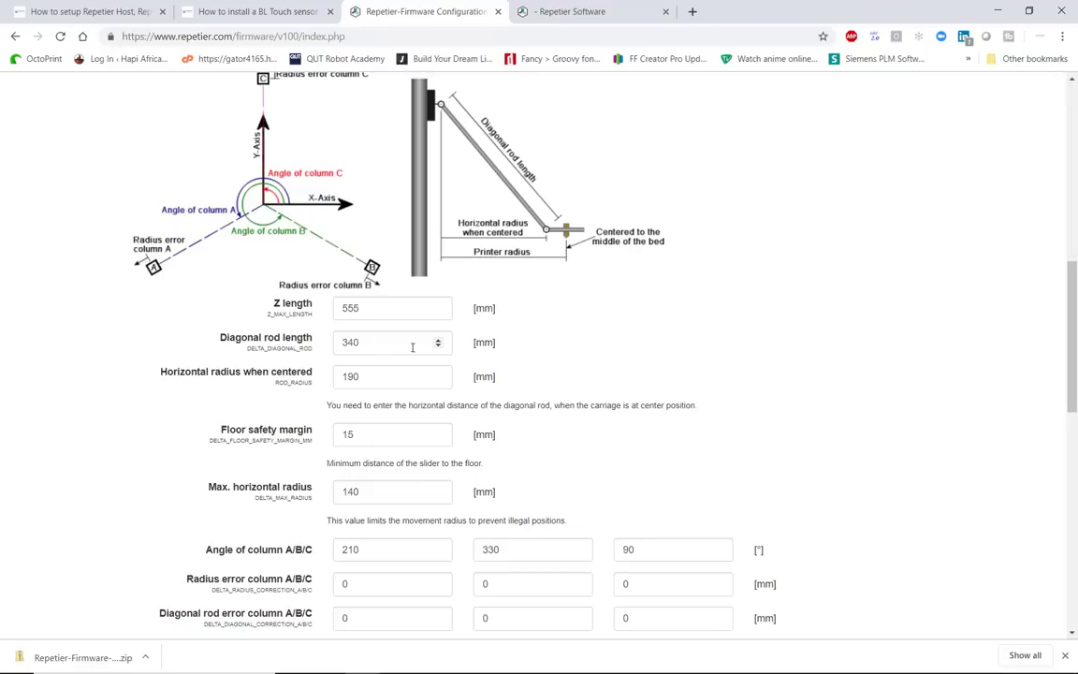
{"action": "scroll", "coordinate": [550, 384], "scroll_direction": "down", "scroll_amount": 1}
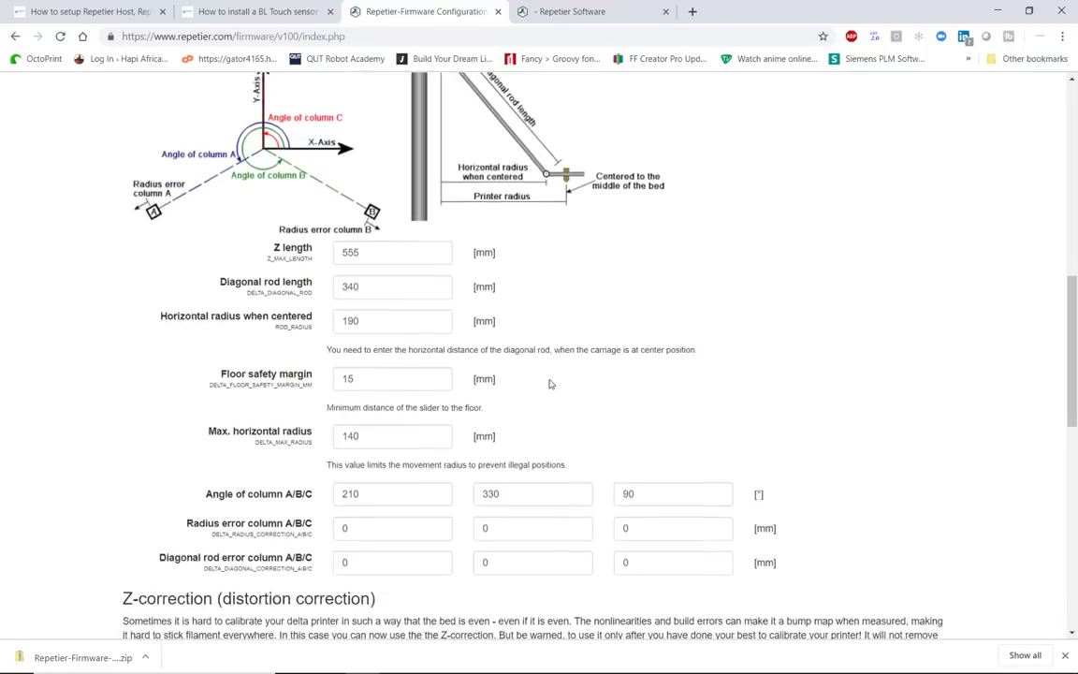
{"action": "scroll", "coordinate": [550, 384], "scroll_direction": "down", "scroll_amount": 2}
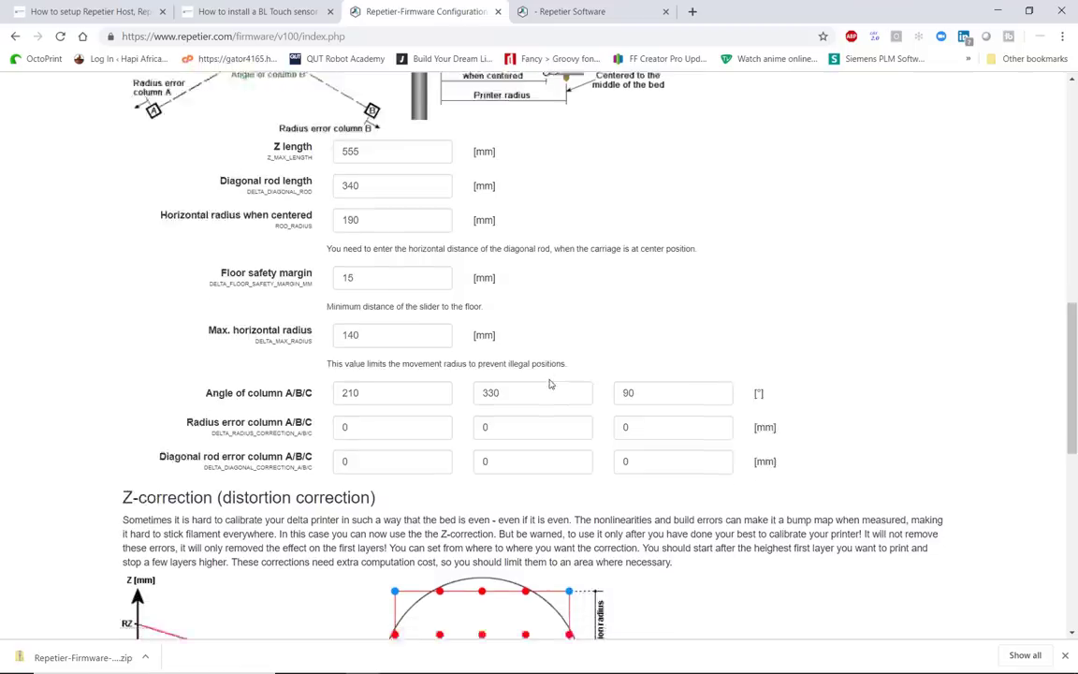
{"action": "scroll", "coordinate": [550, 384], "scroll_direction": "down", "scroll_amount": 1}
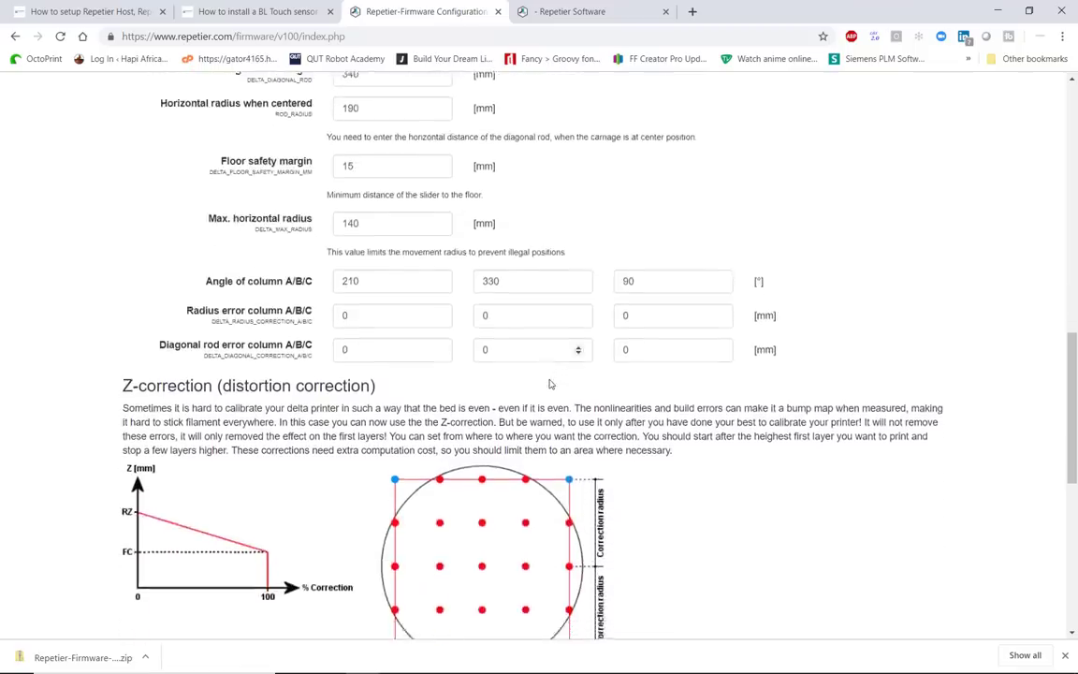
{"action": "scroll", "coordinate": [551, 384], "scroll_direction": "down", "scroll_amount": 2}
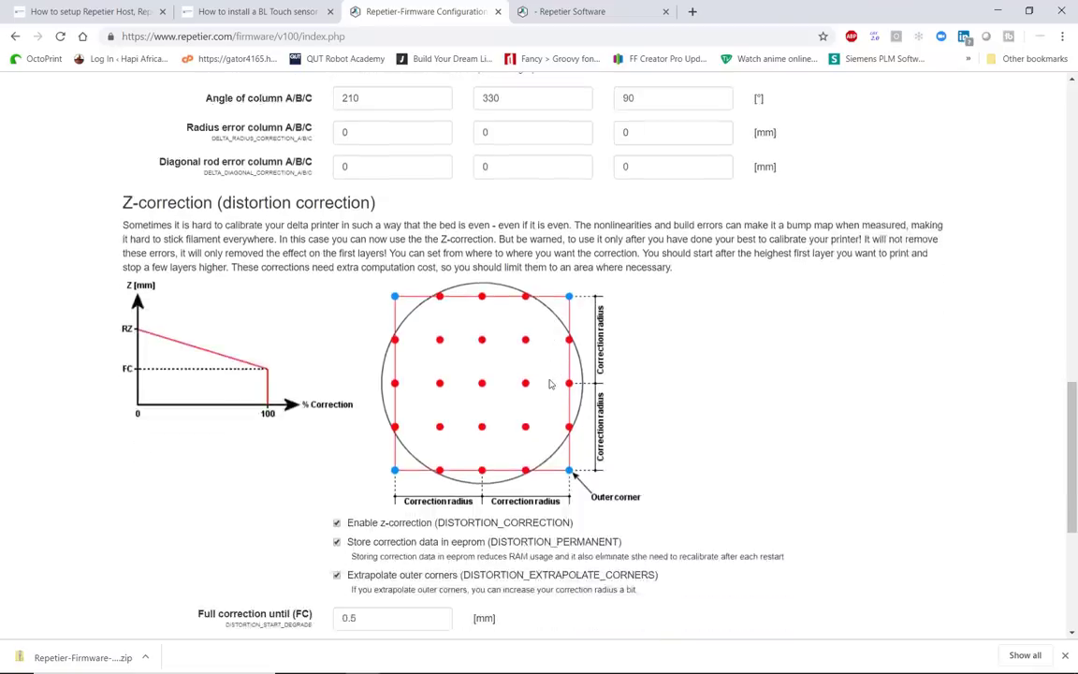
{"action": "scroll", "coordinate": [551, 383], "scroll_direction": "down", "scroll_amount": 3}
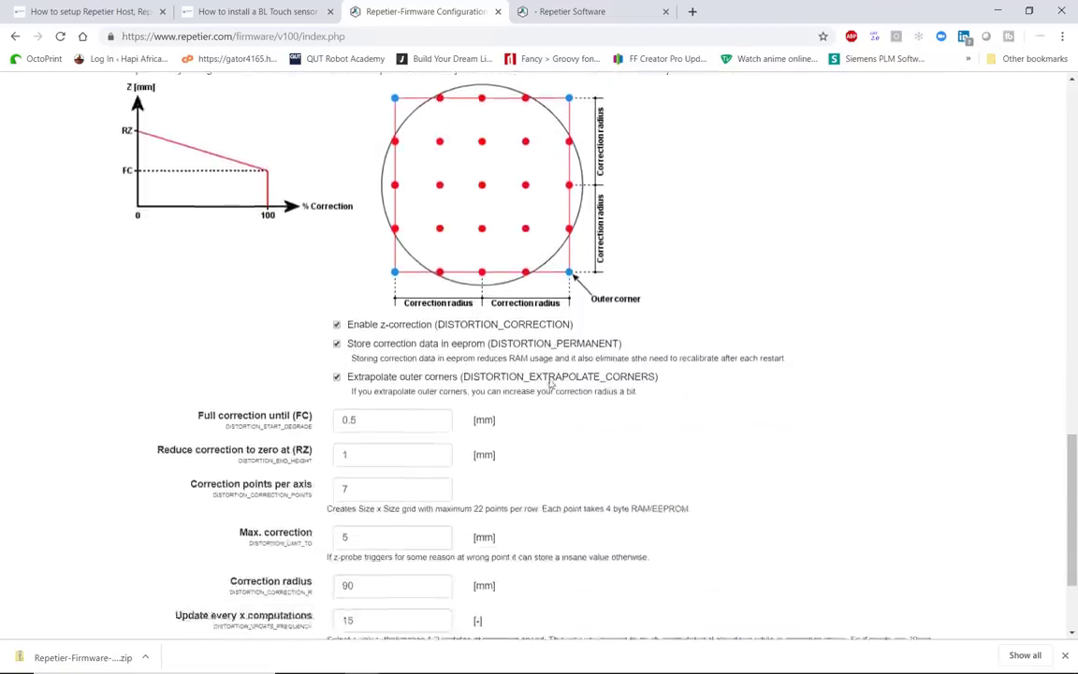
{"action": "scroll", "coordinate": [550, 384], "scroll_direction": "down", "scroll_amount": 1}
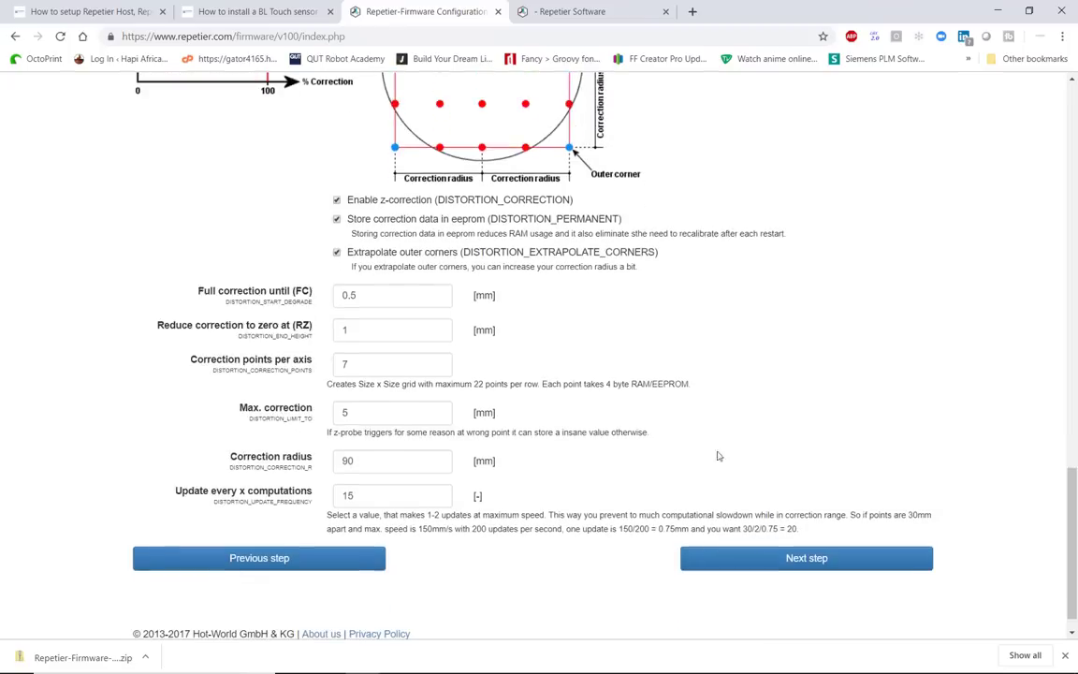
- Proceed to the Mechanics settings and review the stepper, X, Y and Z axis motor, and endstop options
{"action": "left_click", "coordinate": [813, 559]}
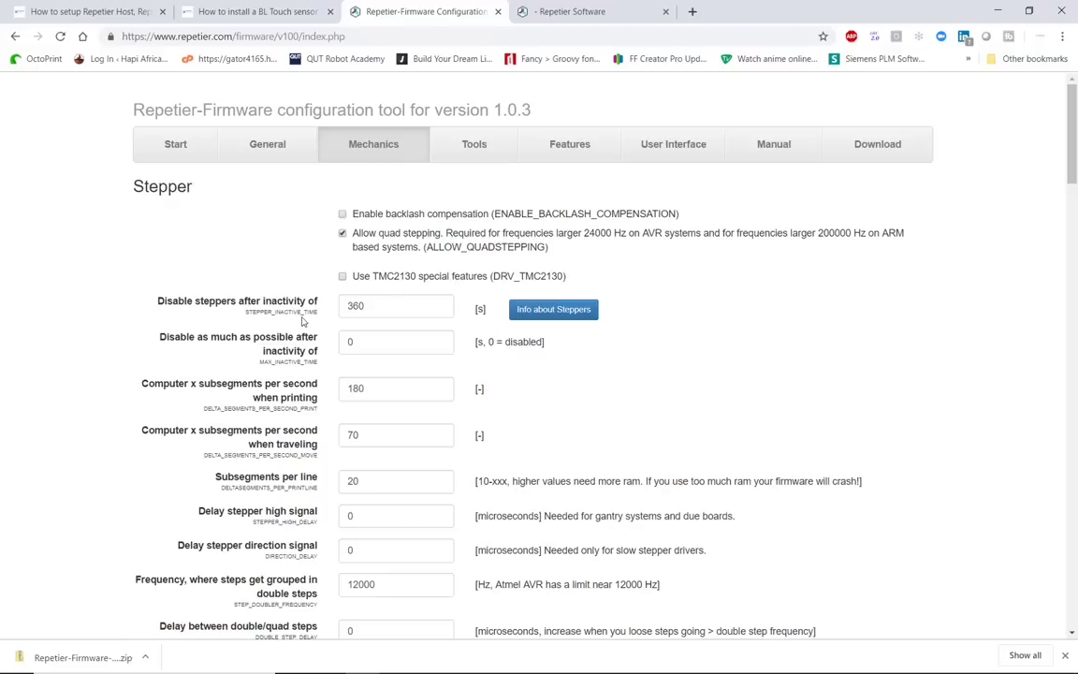
{"action": "scroll", "coordinate": [302, 321], "scroll_direction": "down", "scroll_amount": 3}
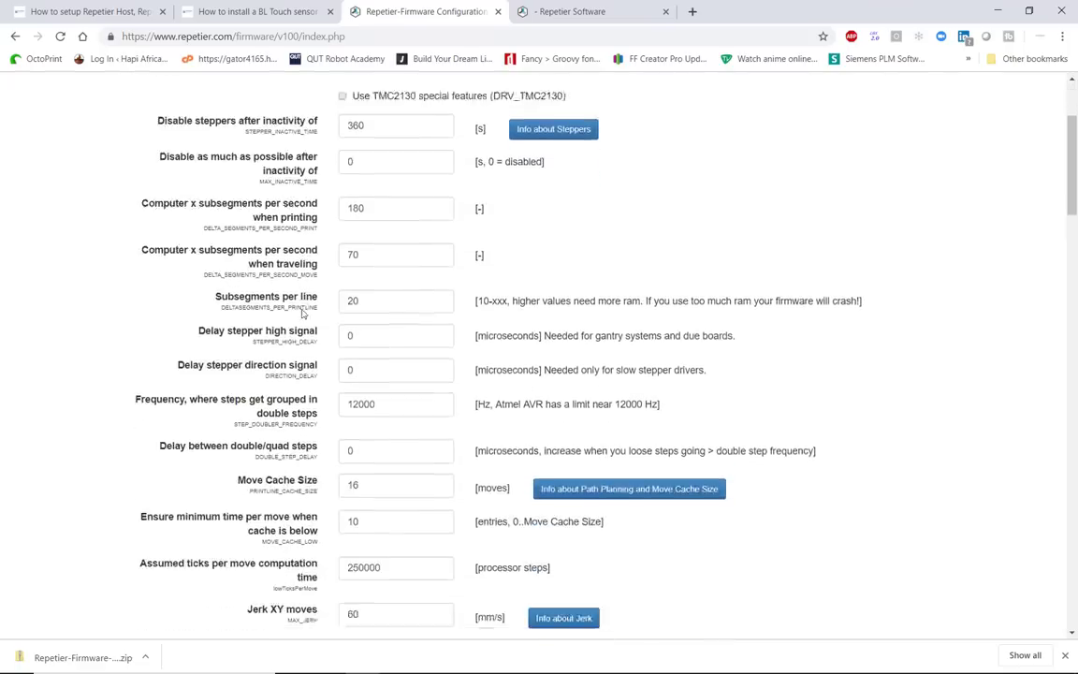
{"action": "scroll", "coordinate": [302, 315], "scroll_direction": "down", "scroll_amount": 3}
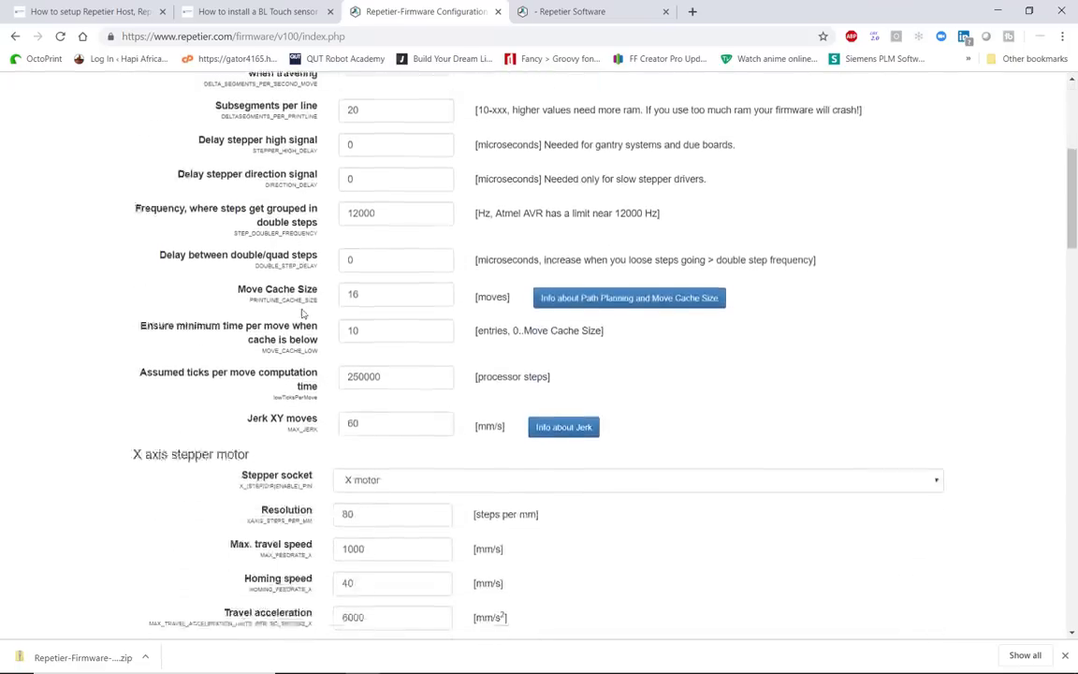
{"action": "scroll", "coordinate": [302, 314], "scroll_direction": "down", "scroll_amount": 6}
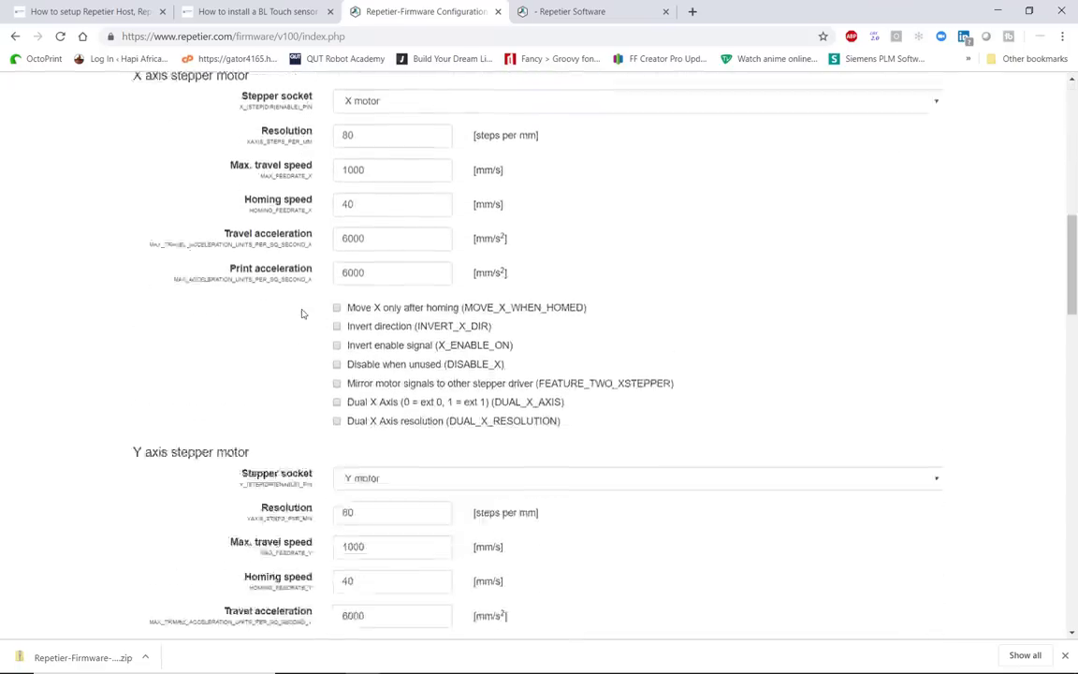
{"action": "scroll", "coordinate": [302, 314], "scroll_direction": "down", "scroll_amount": 11}
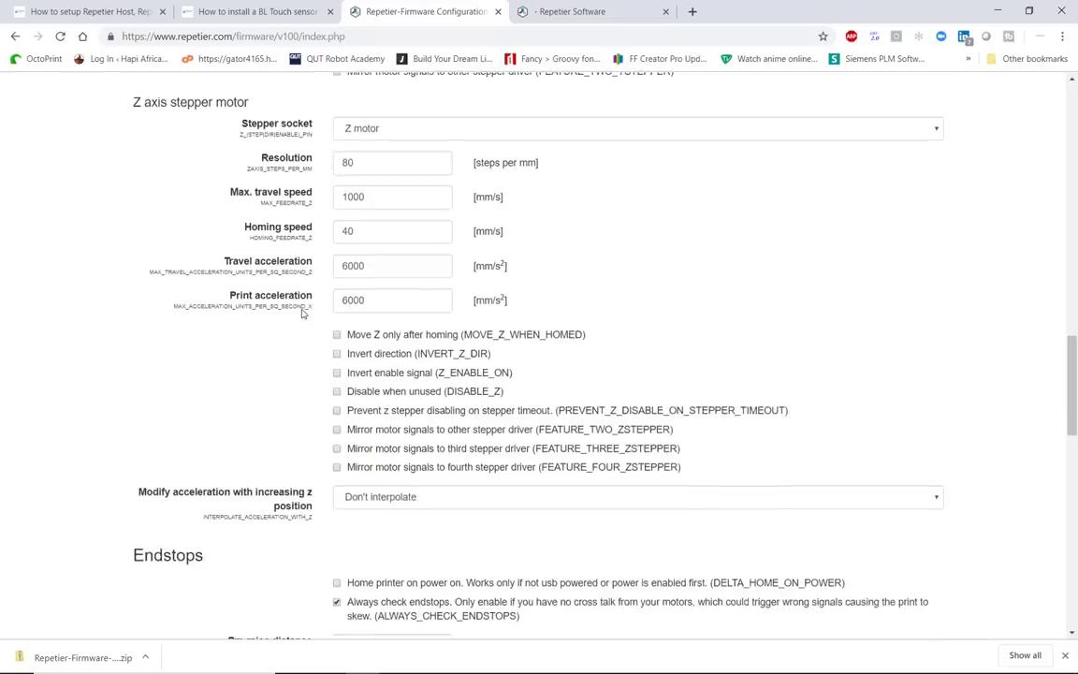
{"action": "scroll", "coordinate": [302, 314], "scroll_direction": "down", "scroll_amount": 5}
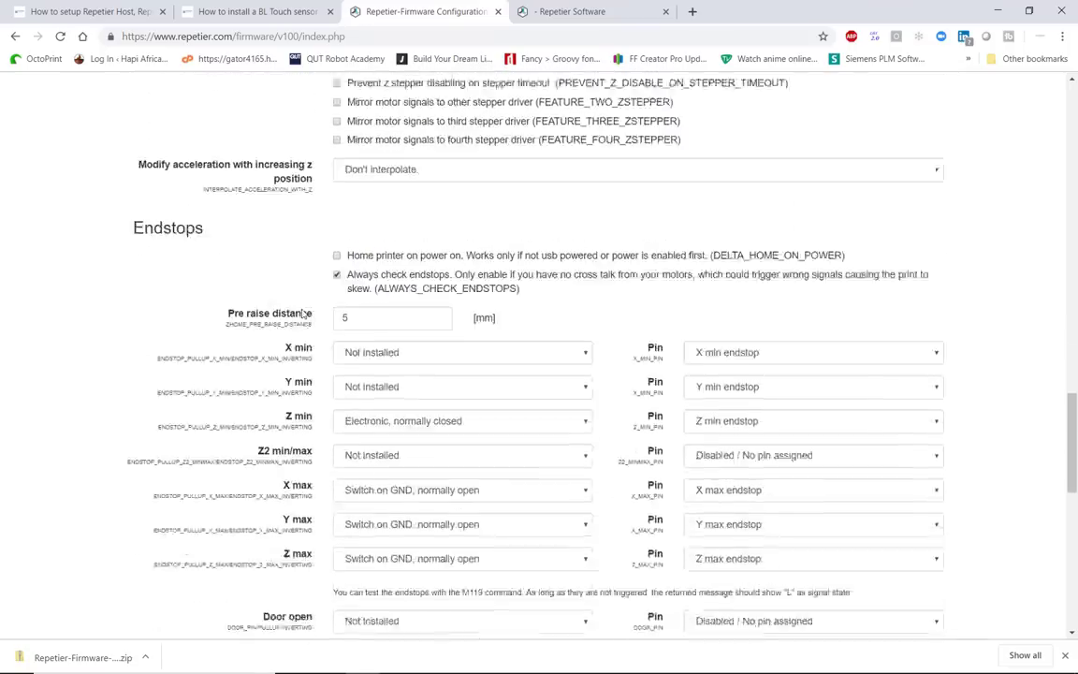
{"action": "scroll", "coordinate": [303, 315], "scroll_direction": "down", "scroll_amount": 7}
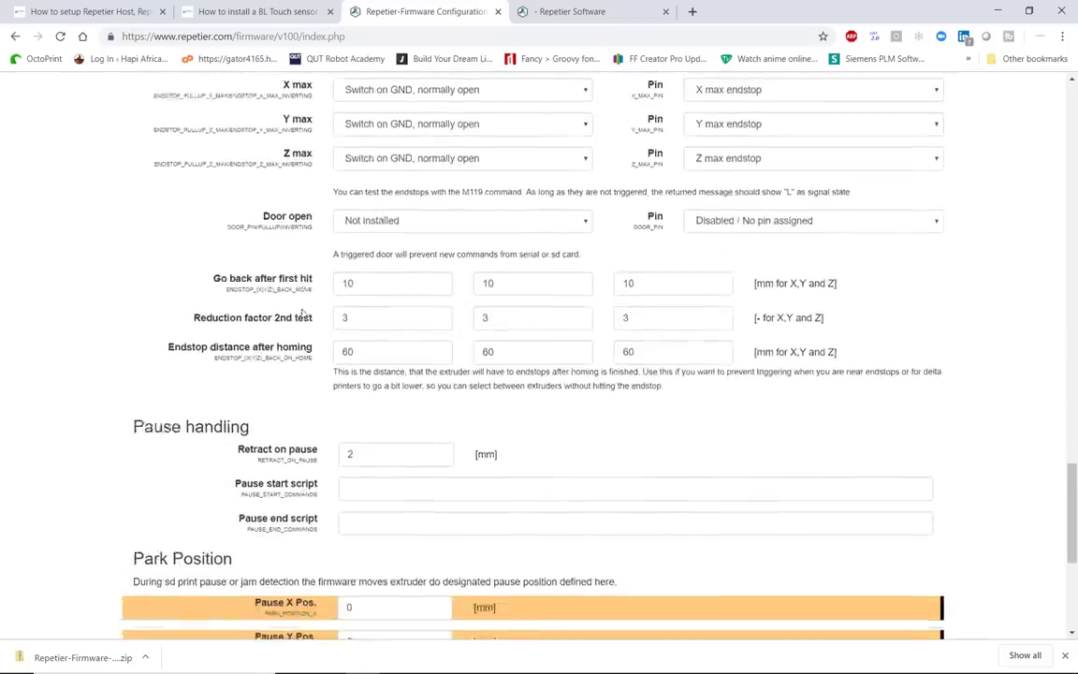
{"action": "scroll", "coordinate": [302, 314], "scroll_direction": "down", "scroll_amount": 5}
- Examine the endstop distance after homing, then the pause handling, park position and jam detection settings
{"action": "scroll", "coordinate": [302, 315], "scroll_direction": "up", "scroll_amount": 7}
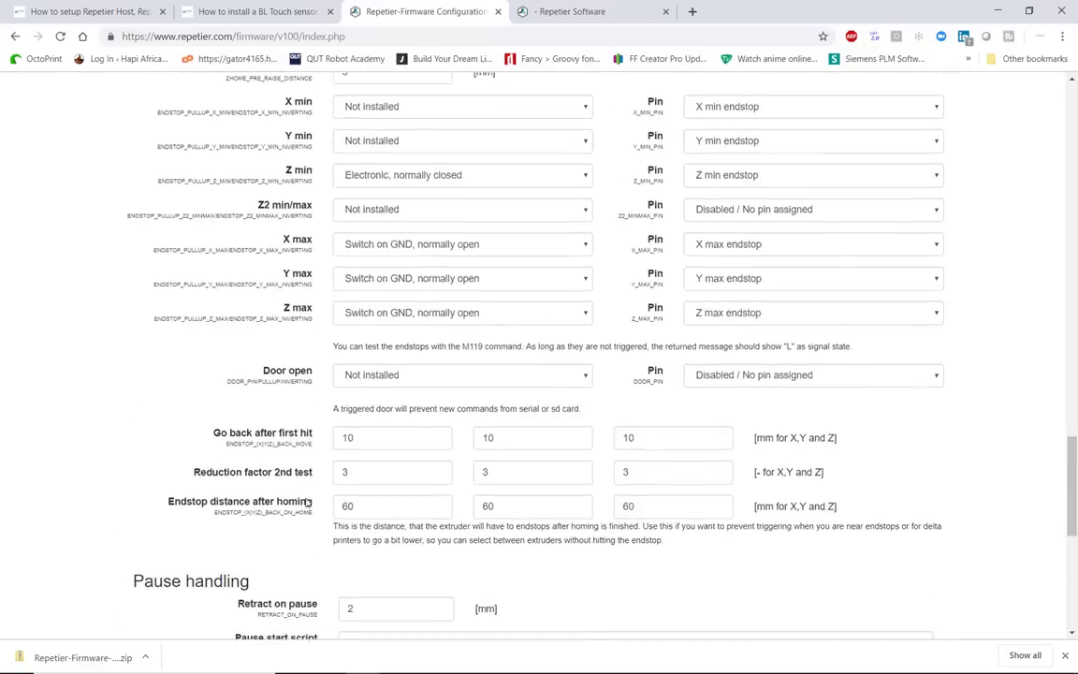
{"action": "left_click_drag", "start_coordinate": [308, 502], "coordinate": [176, 504]}
{"action": "left_click", "coordinate": [176, 505]}
{"action": "scroll", "coordinate": [301, 526], "scroll_direction": "down", "scroll_amount": 3}
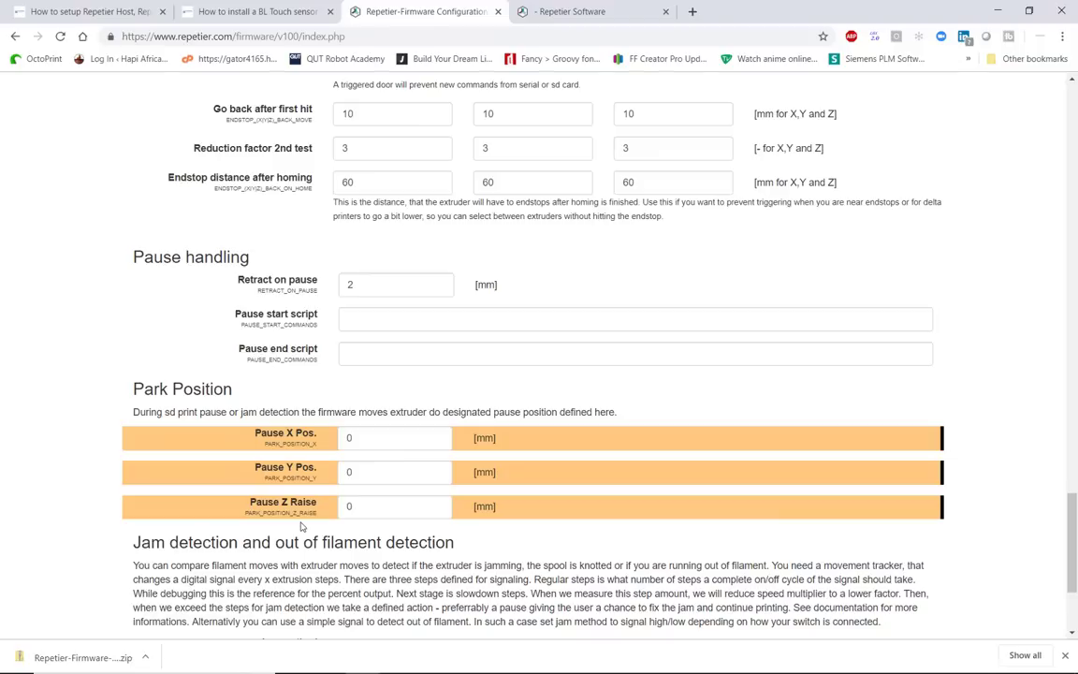
{"action": "scroll", "coordinate": [302, 527], "scroll_direction": "down", "scroll_amount": 3}
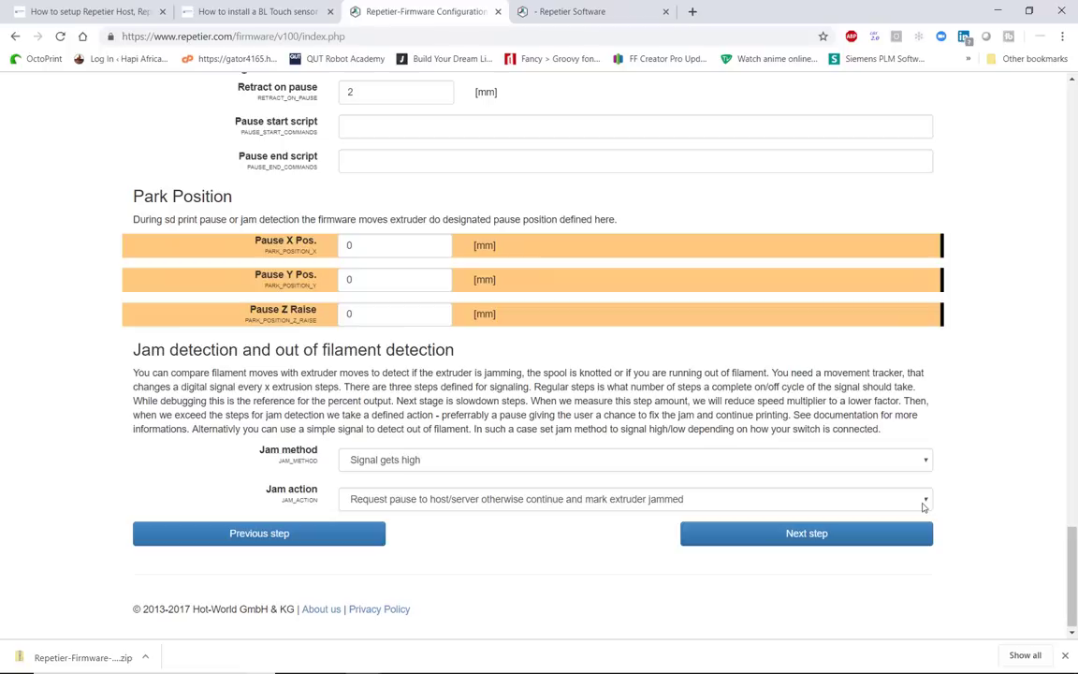
- Proceed to the Tools settings and examine the minimum and maximum extruder temperatures under Fused Filament Fabrication
{"action": "left_click", "coordinate": [840, 541]}
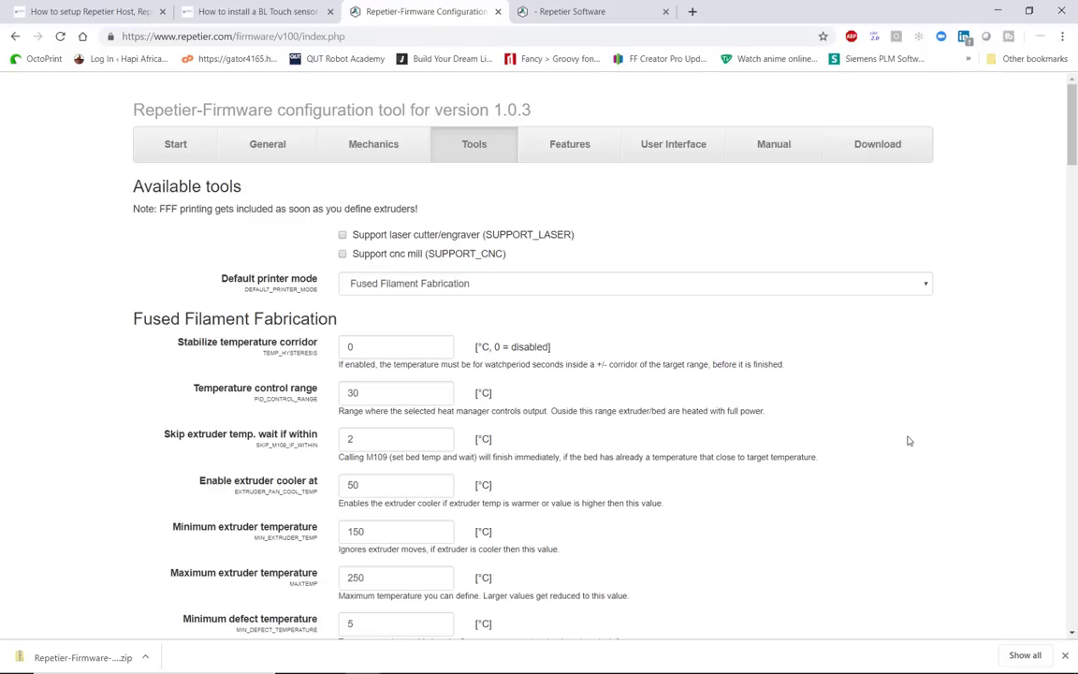
{"action": "scroll", "coordinate": [908, 441], "scroll_direction": "down", "scroll_amount": 3}
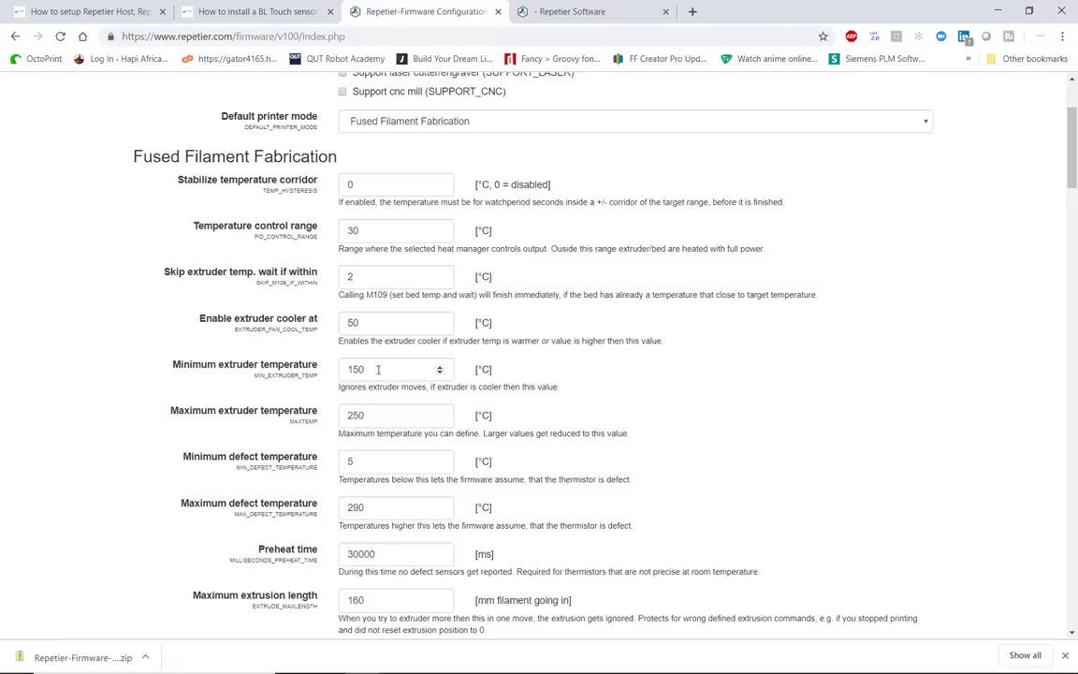
{"action": "left_click_drag", "start_coordinate": [373, 369], "coordinate": [340, 368]}
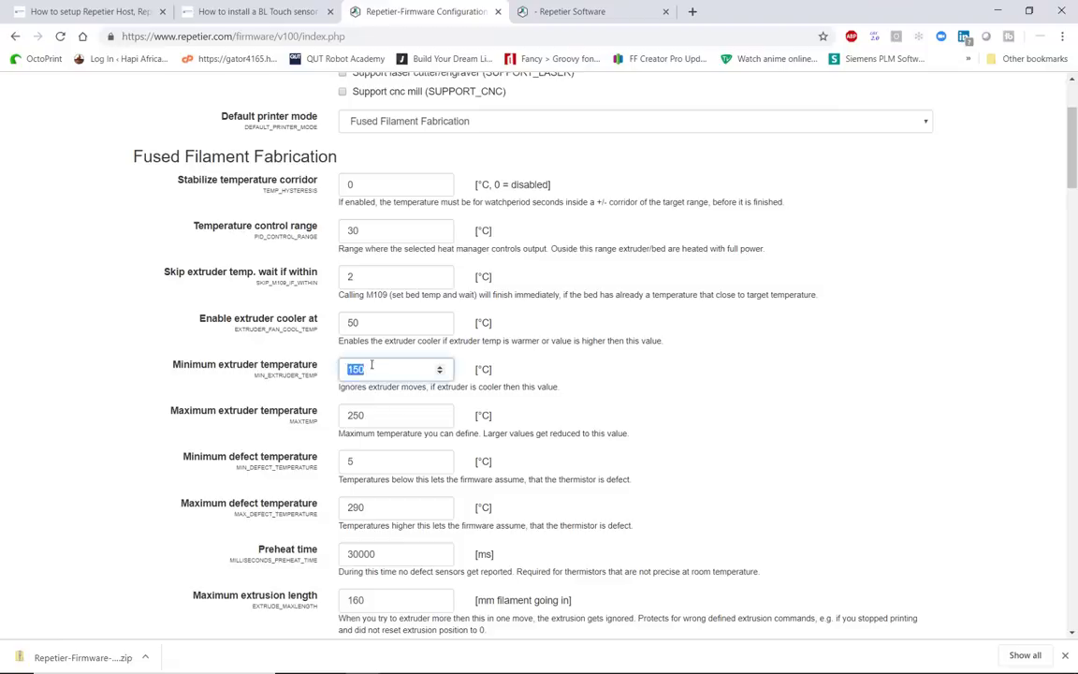
{"action": "left_click", "coordinate": [389, 366]}
{"action": "left_click", "coordinate": [364, 418]}
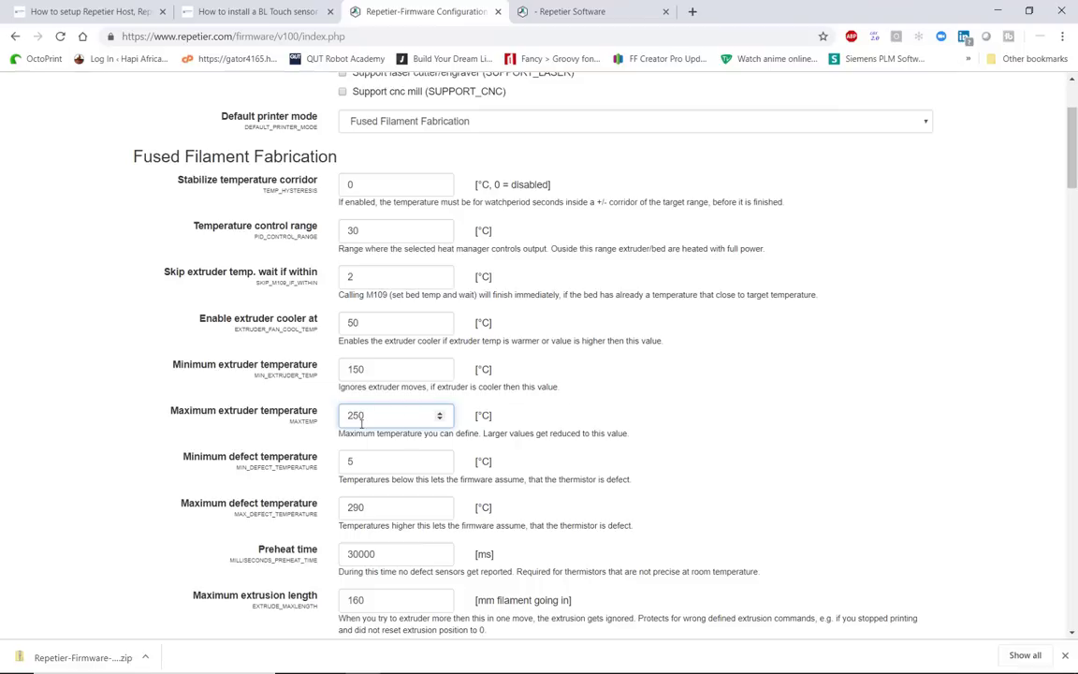
{"action": "scroll", "coordinate": [361, 422], "scroll_direction": "down", "scroll_amount": 1}
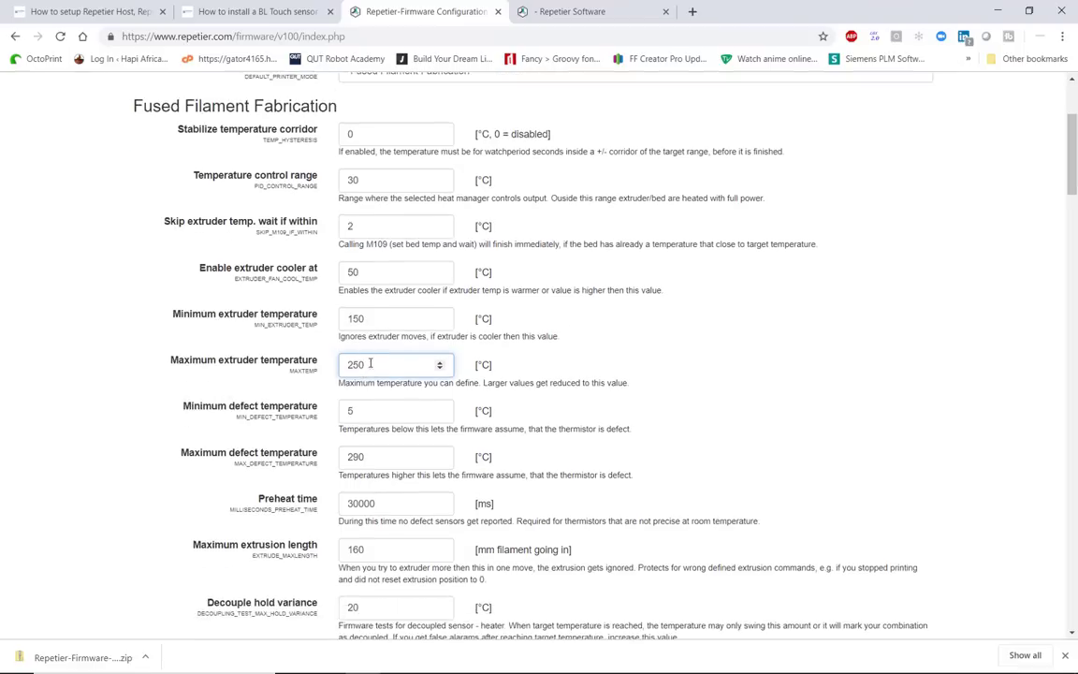
- Examine the maximum extruder temperature and the remaining Fused Filament Fabrication settings
{"action": "left_click_drag", "start_coordinate": [370, 364], "coordinate": [343, 365]}
{"action": "left_click", "coordinate": [382, 366]}
{"action": "scroll", "coordinate": [543, 421], "scroll_direction": "down", "scroll_amount": 3}
{"action": "scroll", "coordinate": [618, 414], "scroll_direction": "down", "scroll_amount": 10}
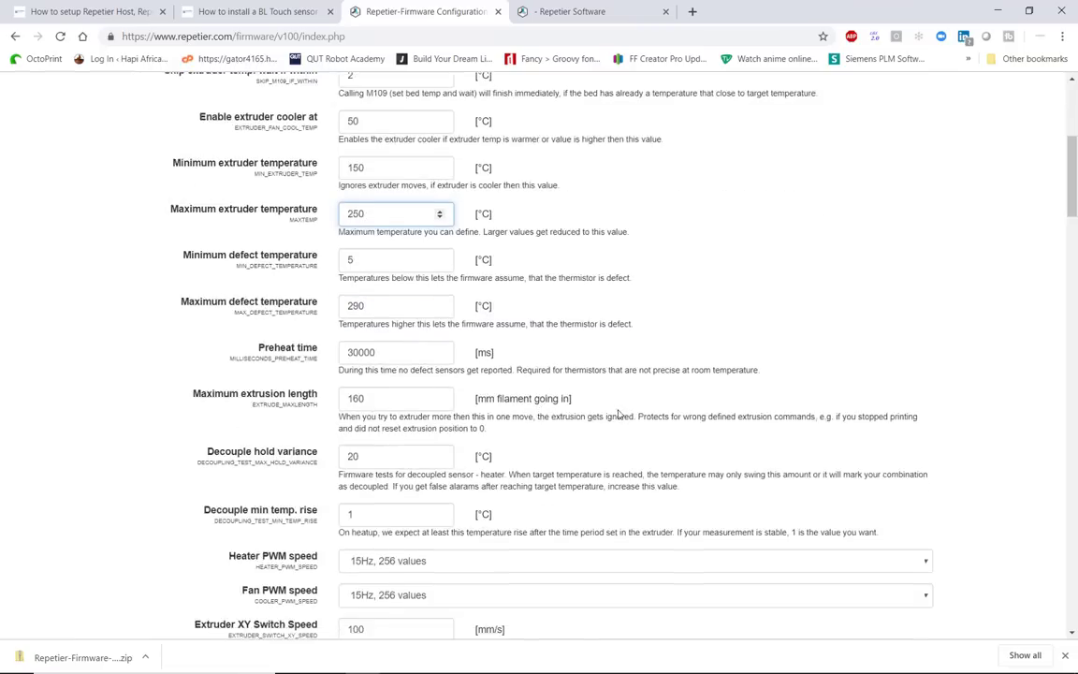
- Review the heated bed temperature, sensor and PID settings, and the first settings of Extruder 0
{"action": "scroll", "coordinate": [618, 413], "scroll_direction": "down", "scroll_amount": 3}
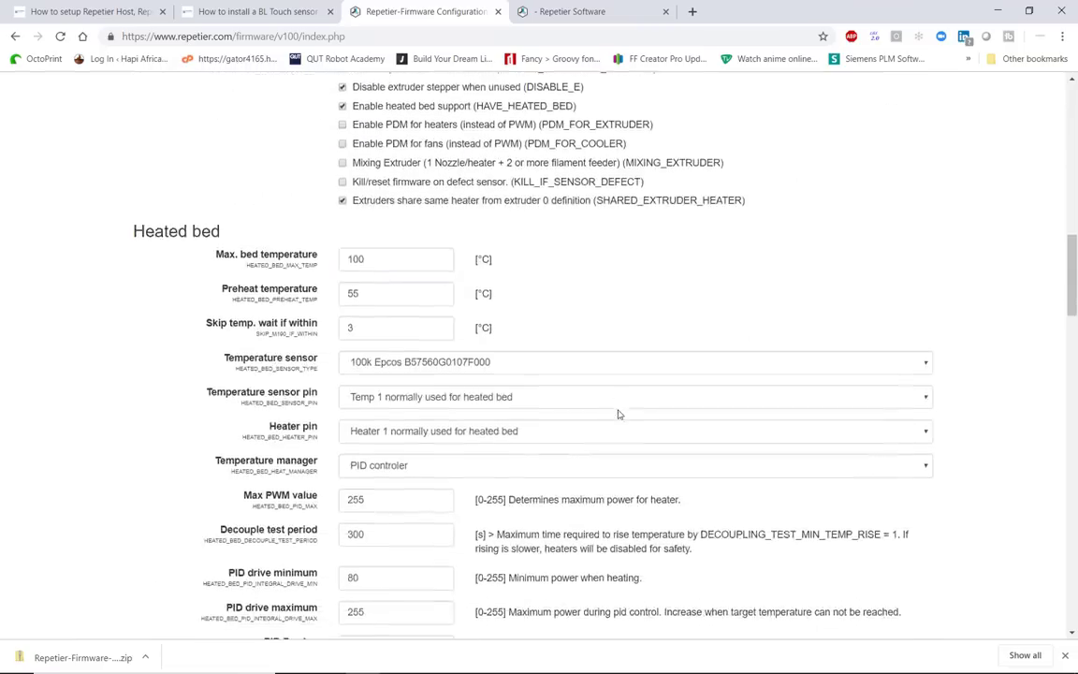
{"action": "scroll", "coordinate": [607, 535], "scroll_direction": "down", "scroll_amount": 5}
{"action": "scroll", "coordinate": [607, 535], "scroll_direction": "down", "scroll_amount": 4}
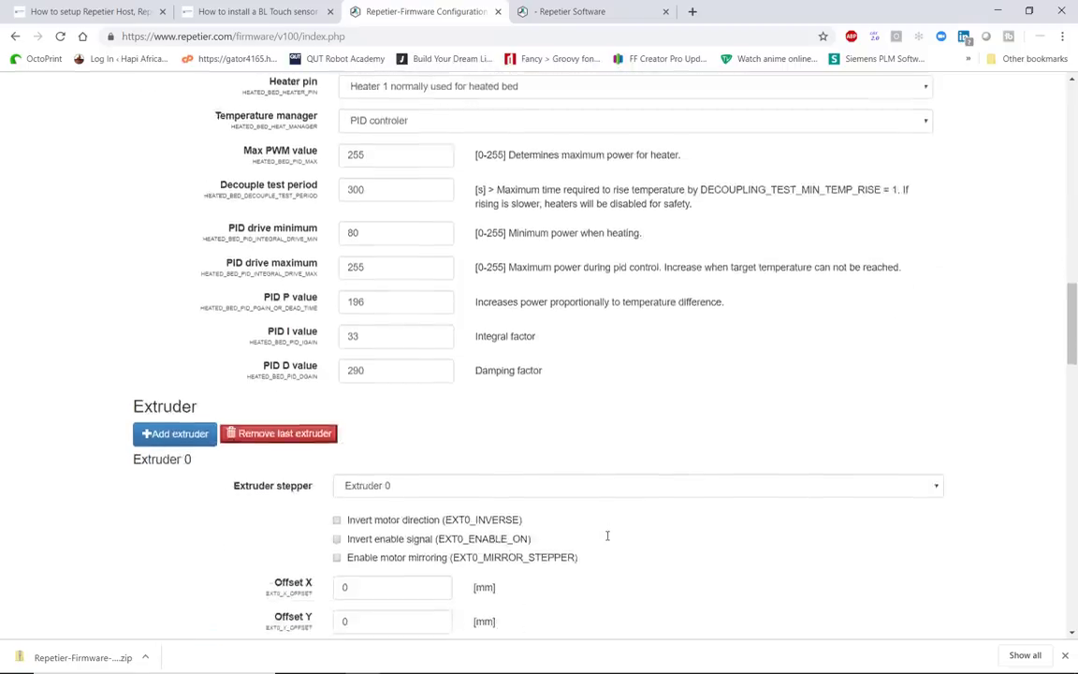
{"action": "scroll", "coordinate": [607, 535], "scroll_direction": "down", "scroll_amount": 1}
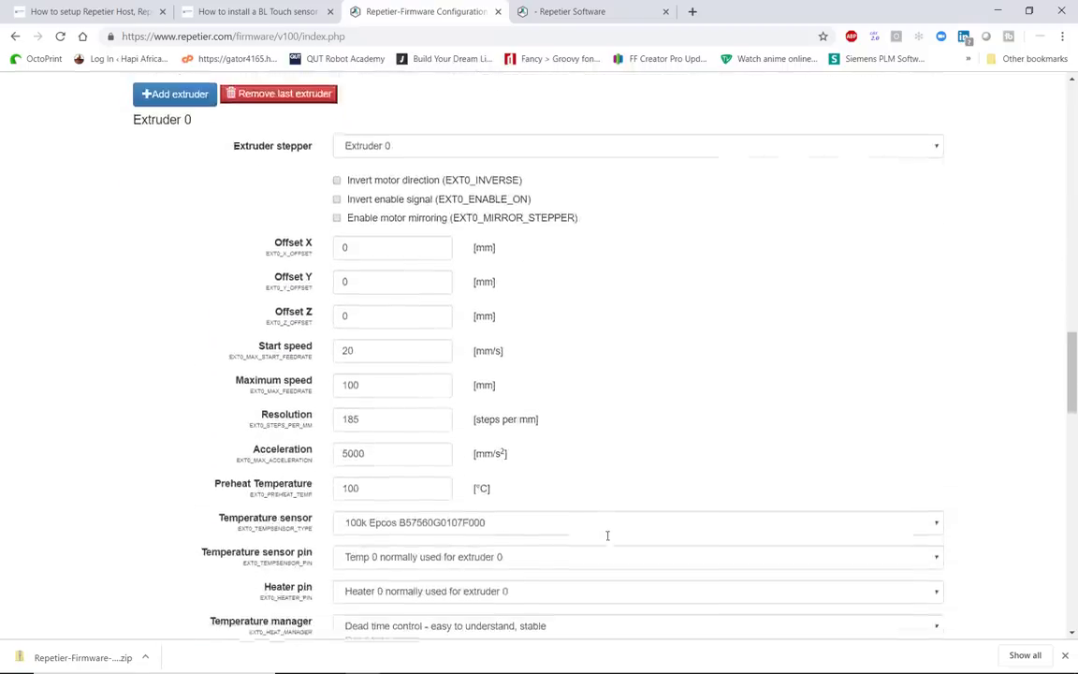
{"action": "scroll", "coordinate": [316, 369], "scroll_direction": "up", "scroll_amount": 1}
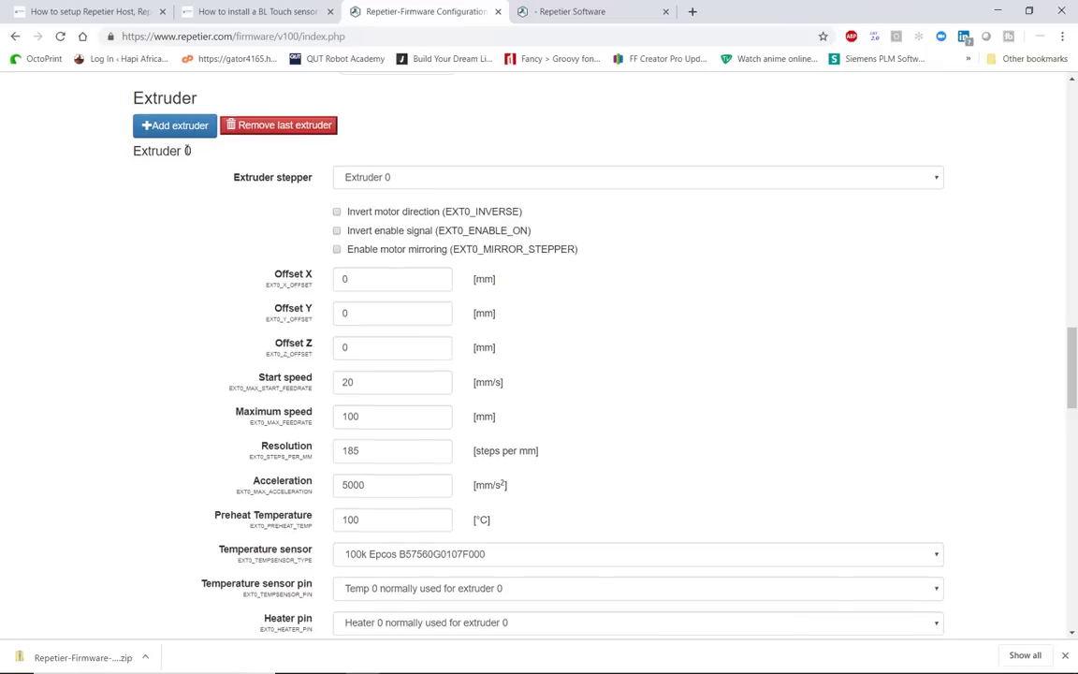
- Consult the dual-extruder motor driver wiring photo in the HE3D K280 setup guide and return to the firmware configuration tool
{"action": "left_click", "coordinate": [89, 12]}
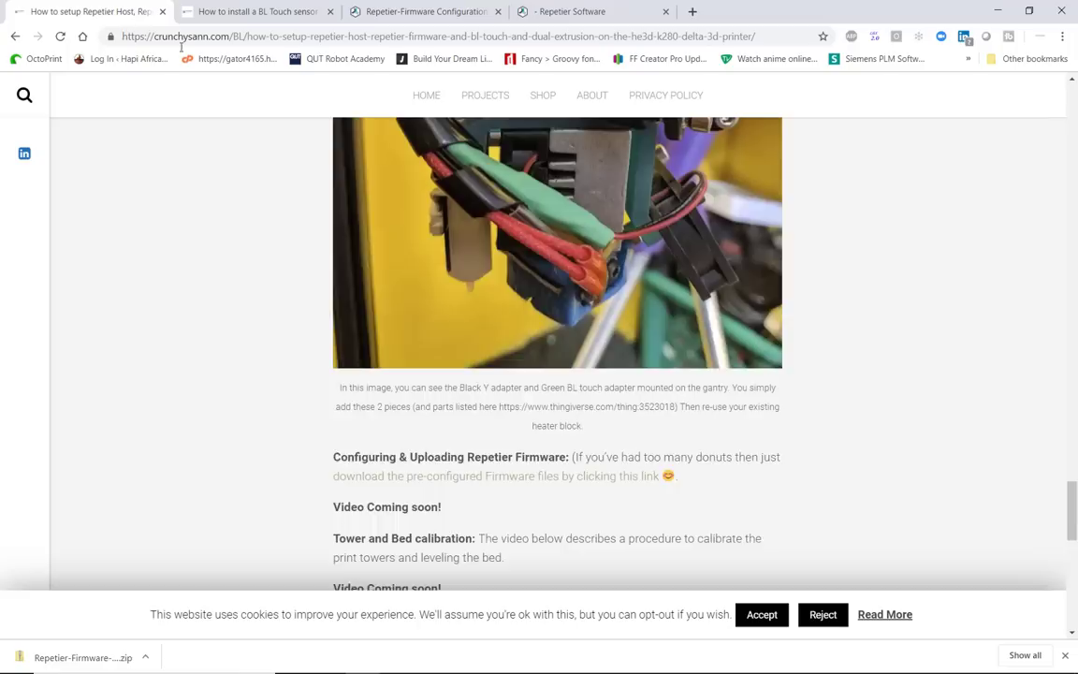
{"action": "scroll", "coordinate": [473, 326], "scroll_direction": "up", "scroll_amount": 12}
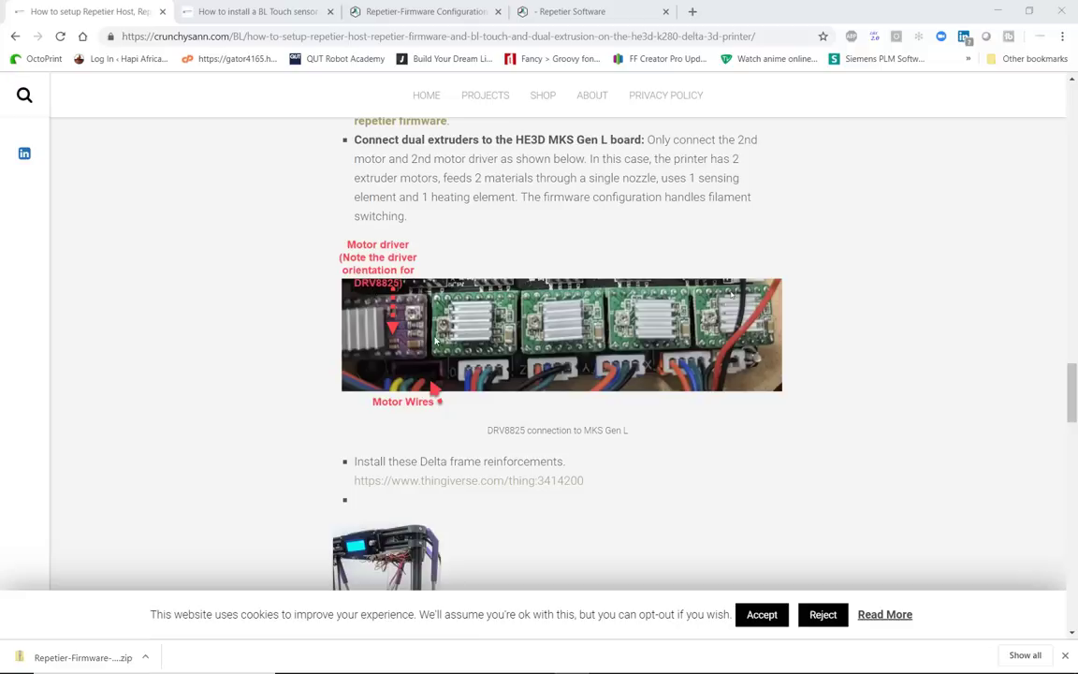
{"action": "left_click", "coordinate": [426, 10]}
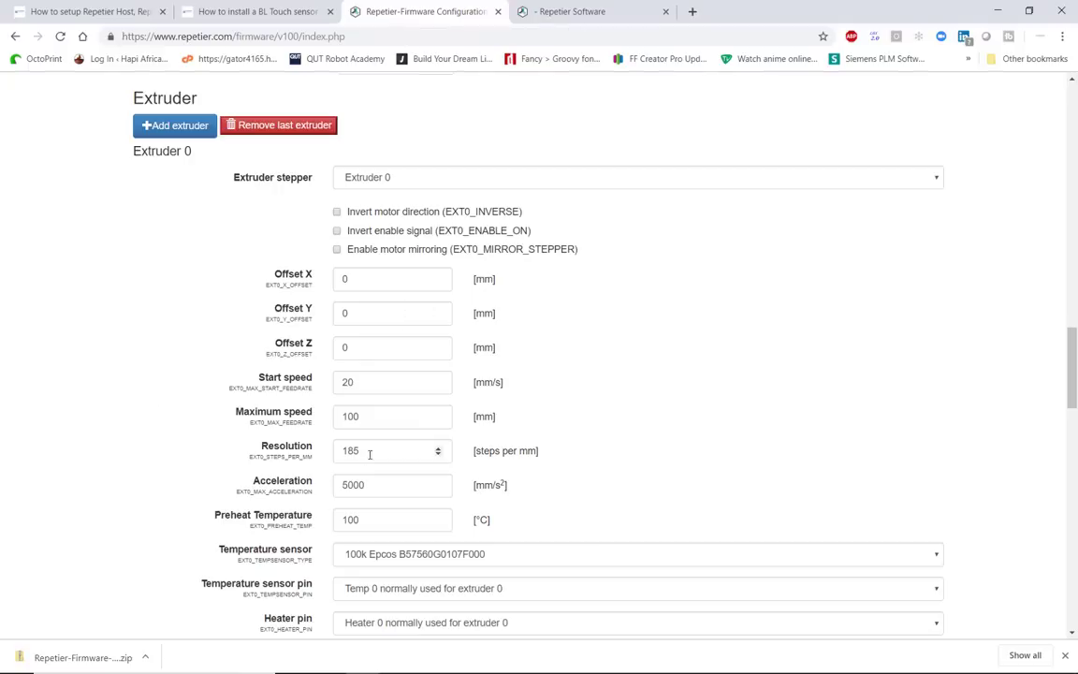
- Compare the Resolution (steps per mm) settings of Extruder 0 and Extruder 1
{"action": "left_click_drag", "start_coordinate": [367, 451], "coordinate": [324, 465]}
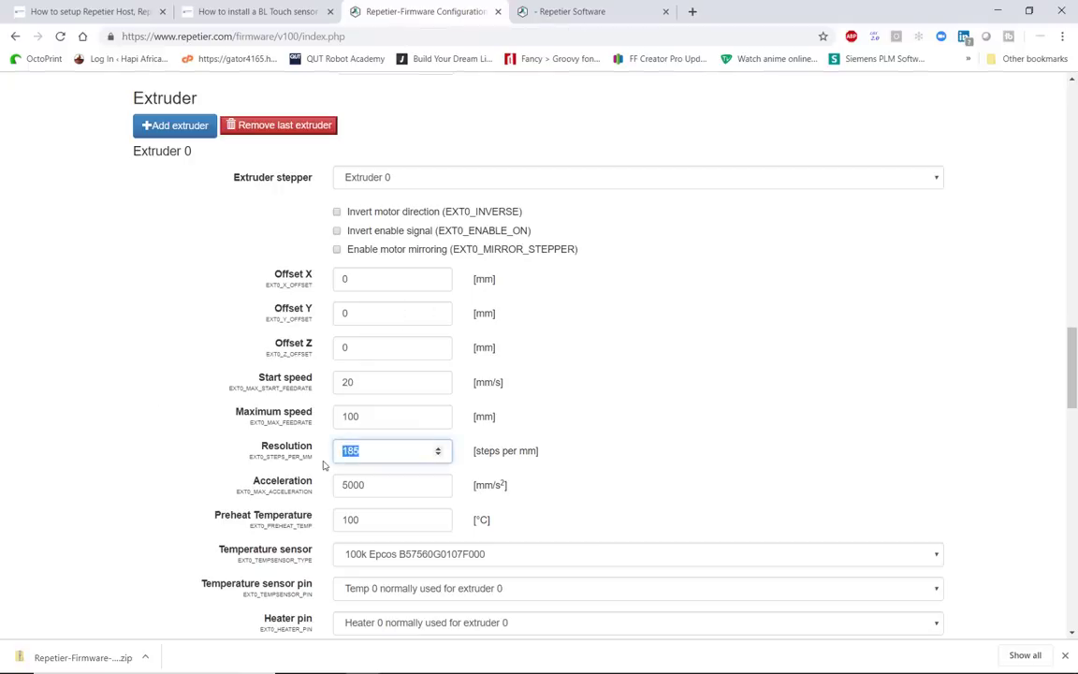
{"action": "scroll", "coordinate": [324, 465], "scroll_direction": "down", "scroll_amount": 2}
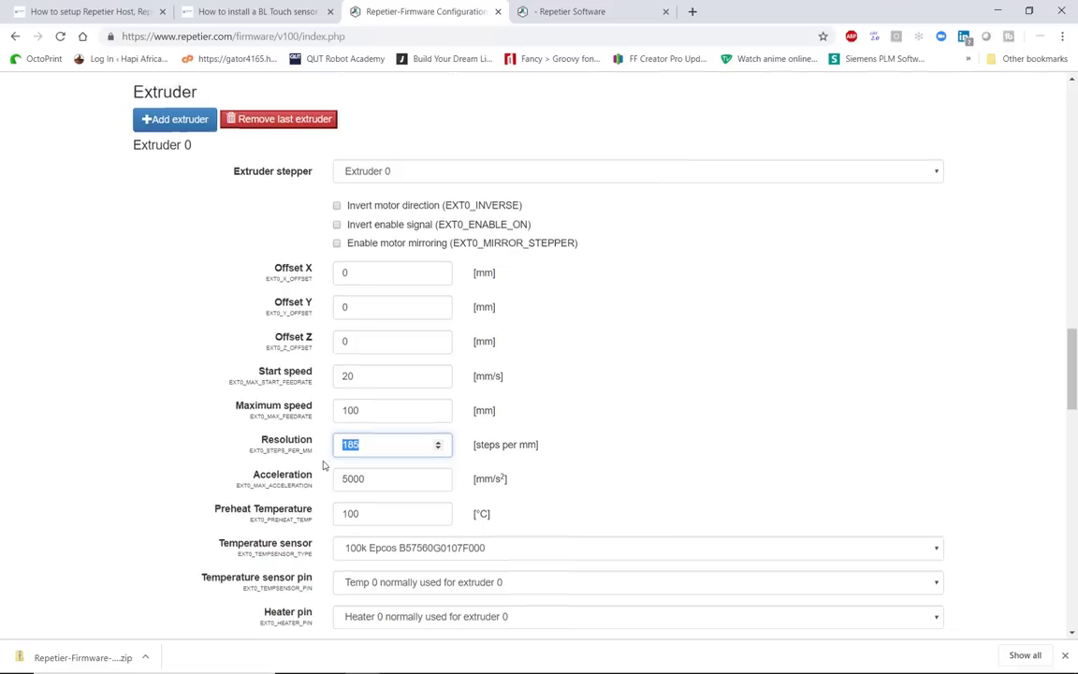
{"action": "scroll", "coordinate": [324, 465], "scroll_direction": "down", "scroll_amount": 6}
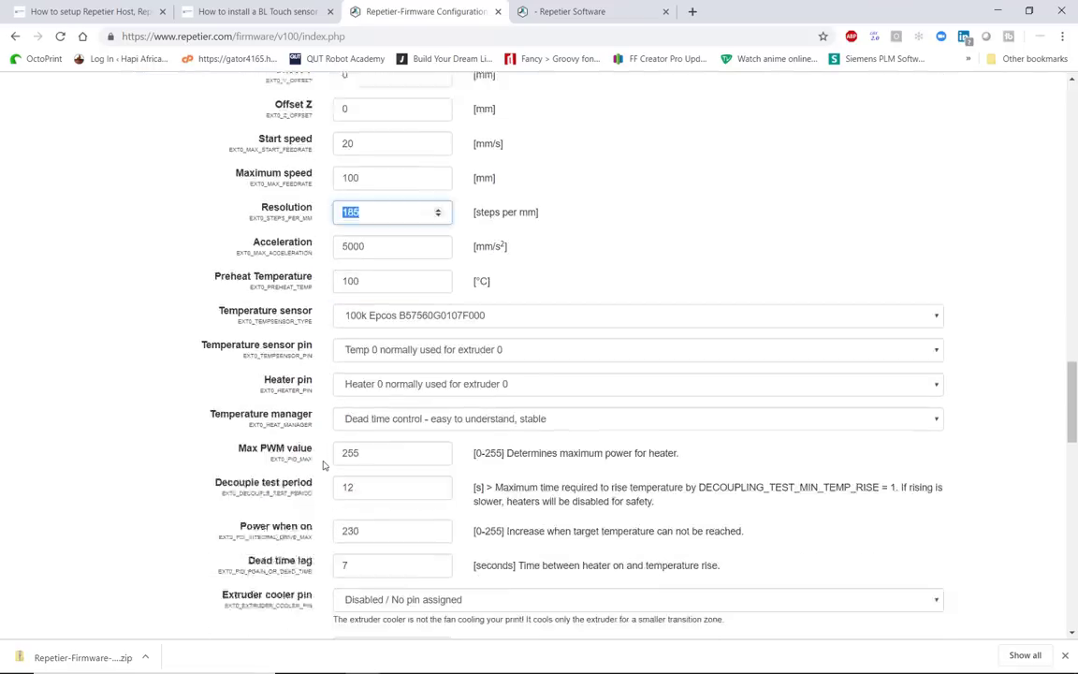
{"action": "scroll", "coordinate": [324, 465], "scroll_direction": "down", "scroll_amount": 4}
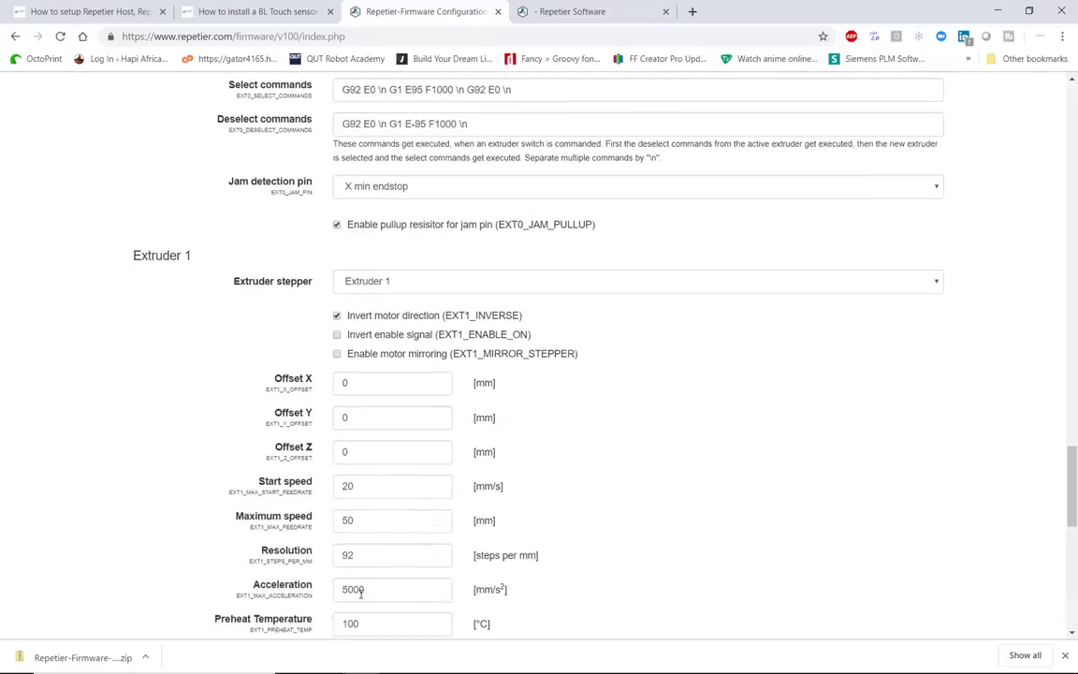
{"action": "scroll", "coordinate": [356, 585], "scroll_direction": "down", "scroll_amount": 1}
{"action": "left_click_drag", "start_coordinate": [364, 502], "coordinate": [330, 506]}
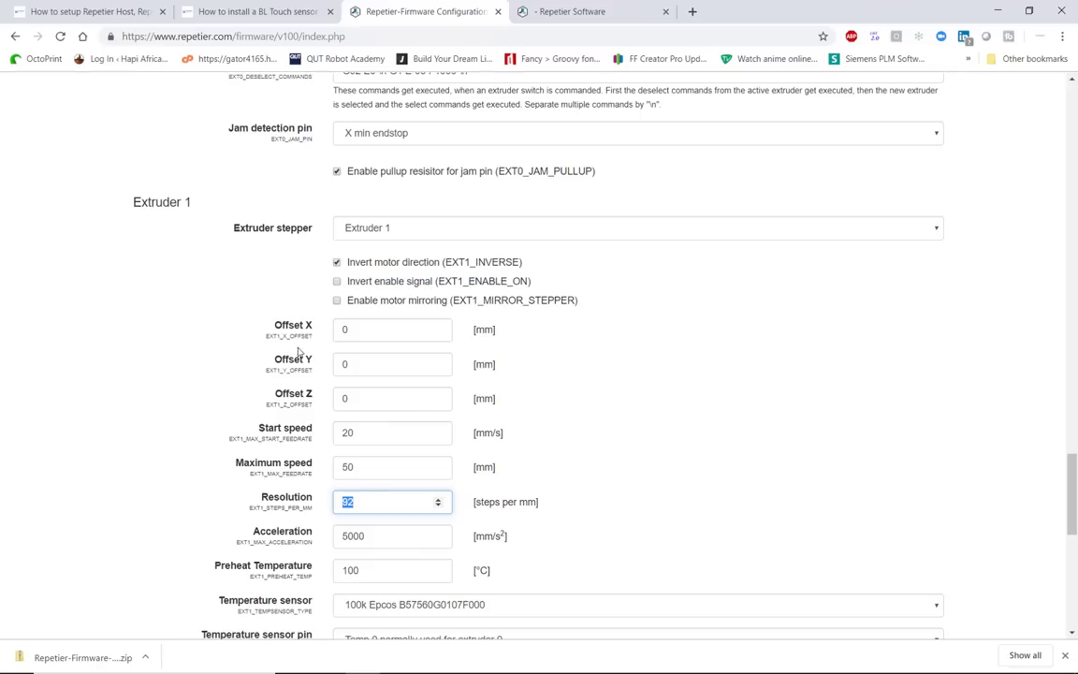
{"action": "scroll", "coordinate": [299, 351], "scroll_direction": "up", "scroll_amount": 4}
{"action": "scroll", "coordinate": [299, 352], "scroll_direction": "up", "scroll_amount": 4}
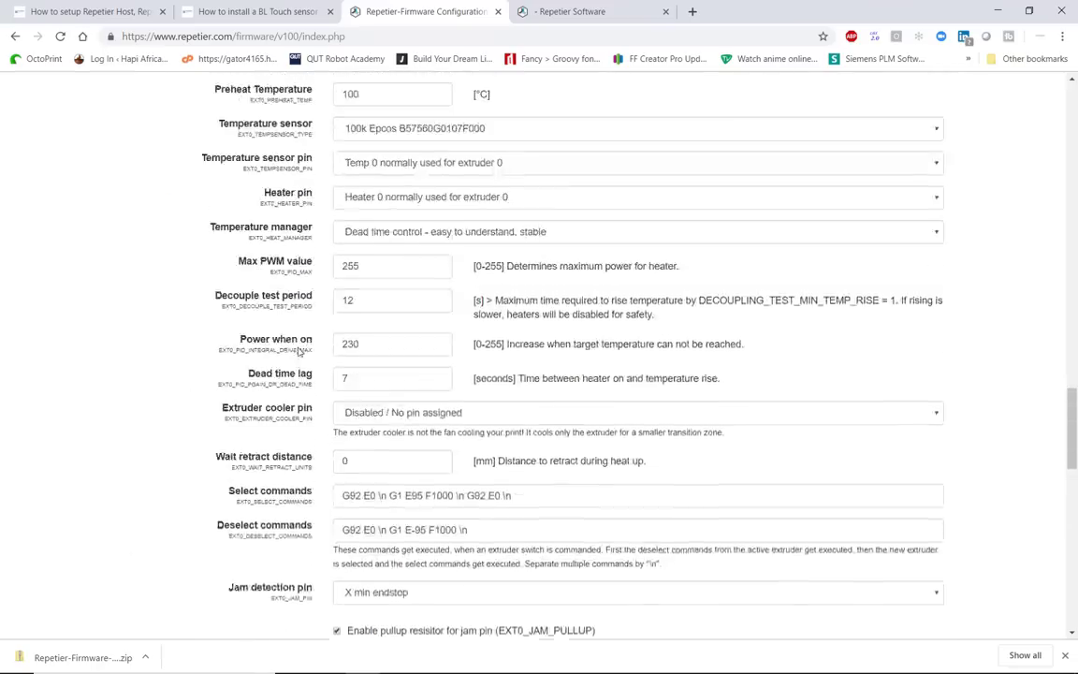
{"action": "scroll", "coordinate": [299, 352], "scroll_direction": "up", "scroll_amount": 1}
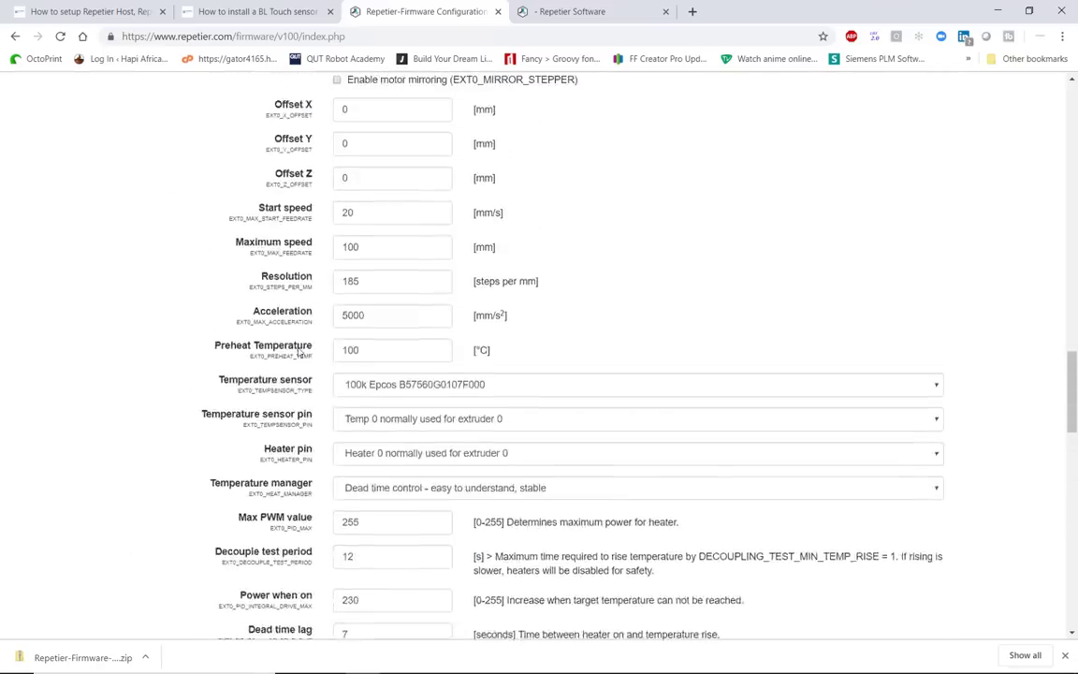
{"action": "left_click_drag", "start_coordinate": [372, 363], "coordinate": [344, 367]}
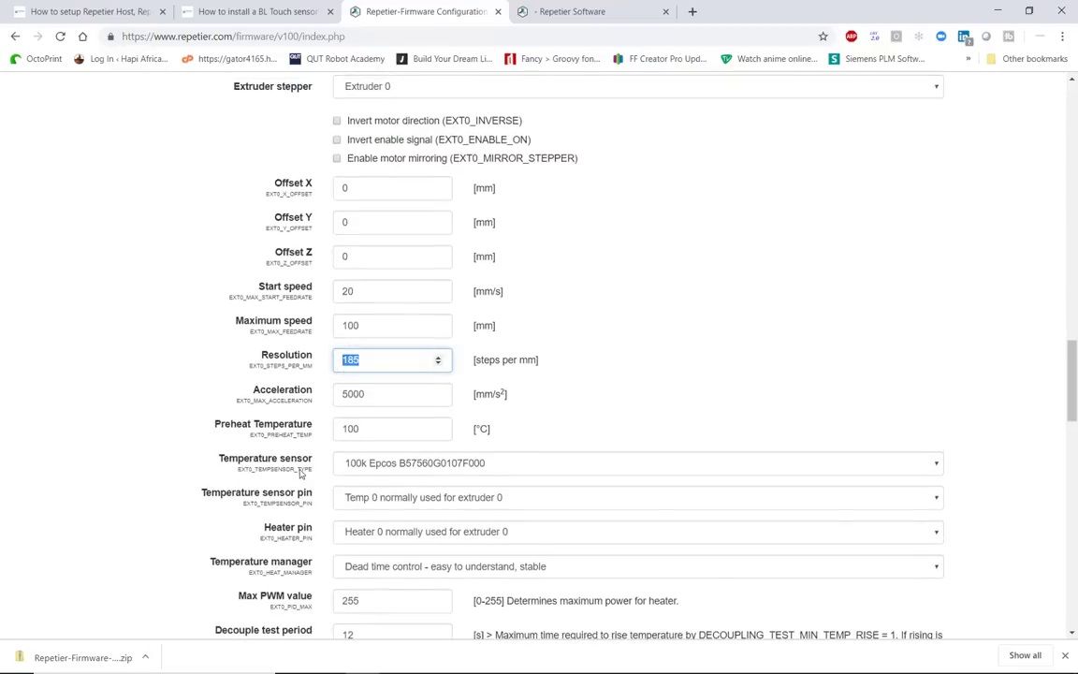
- Review the remaining Extruder 0 settings and the Extruder 1 settings through its select and deselect commands
{"action": "scroll", "coordinate": [300, 474], "scroll_direction": "down", "scroll_amount": 5}
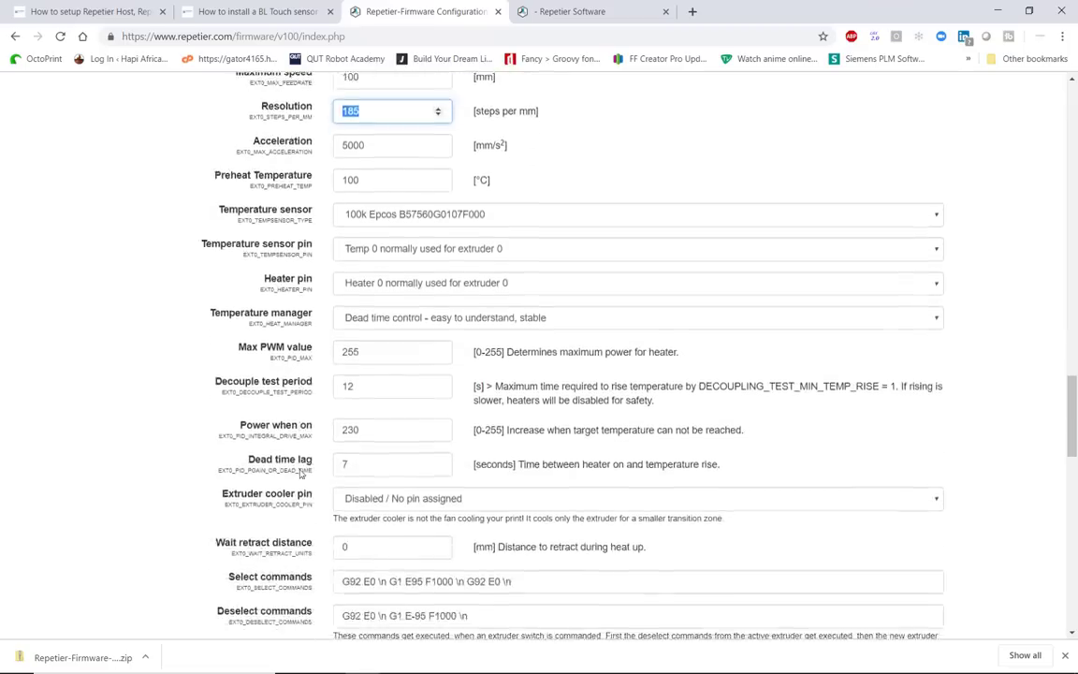
{"action": "scroll", "coordinate": [300, 474], "scroll_direction": "down", "scroll_amount": 3}
{"action": "scroll", "coordinate": [300, 474], "scroll_direction": "down", "scroll_amount": 6}
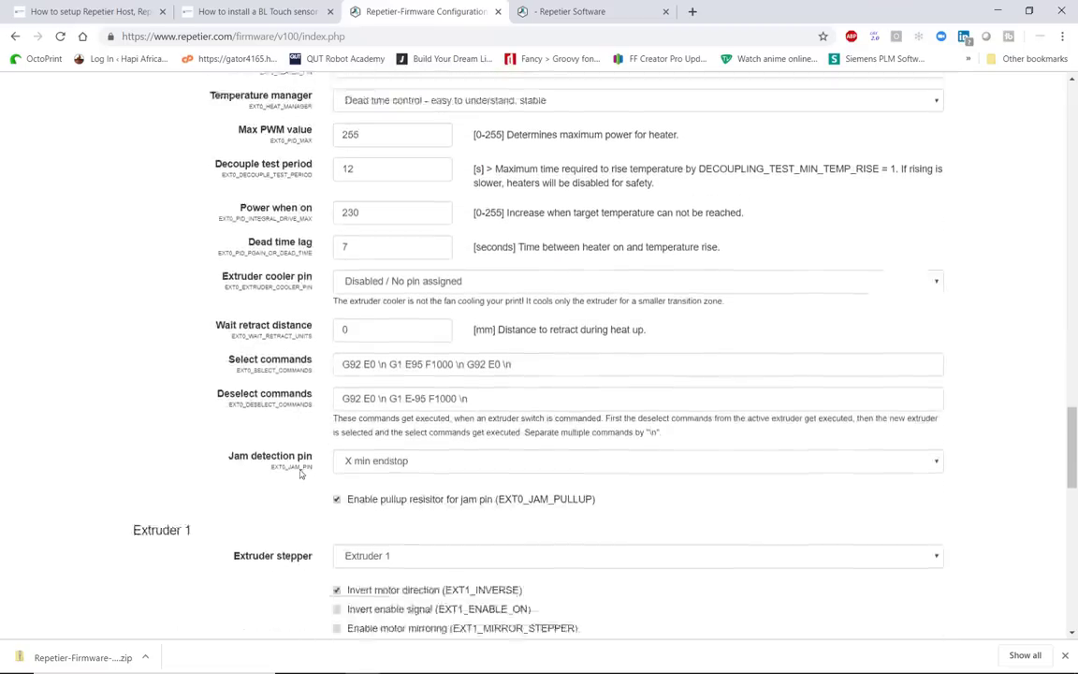
{"action": "scroll", "coordinate": [300, 473], "scroll_direction": "down", "scroll_amount": 5}
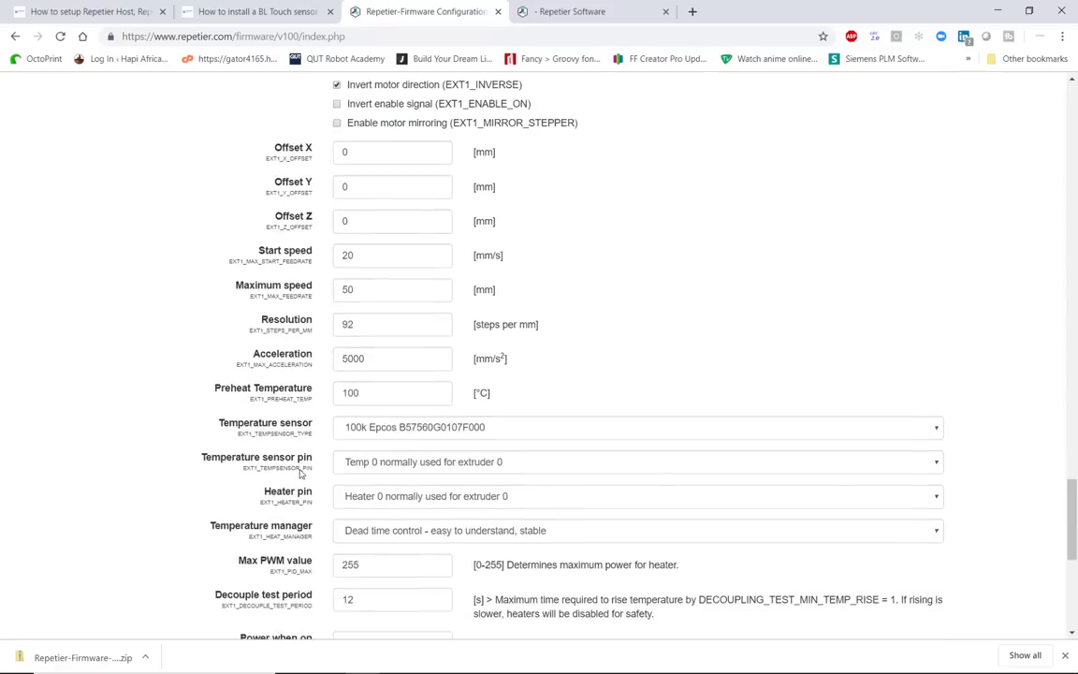
{"action": "scroll", "coordinate": [300, 474], "scroll_direction": "down", "scroll_amount": 3}
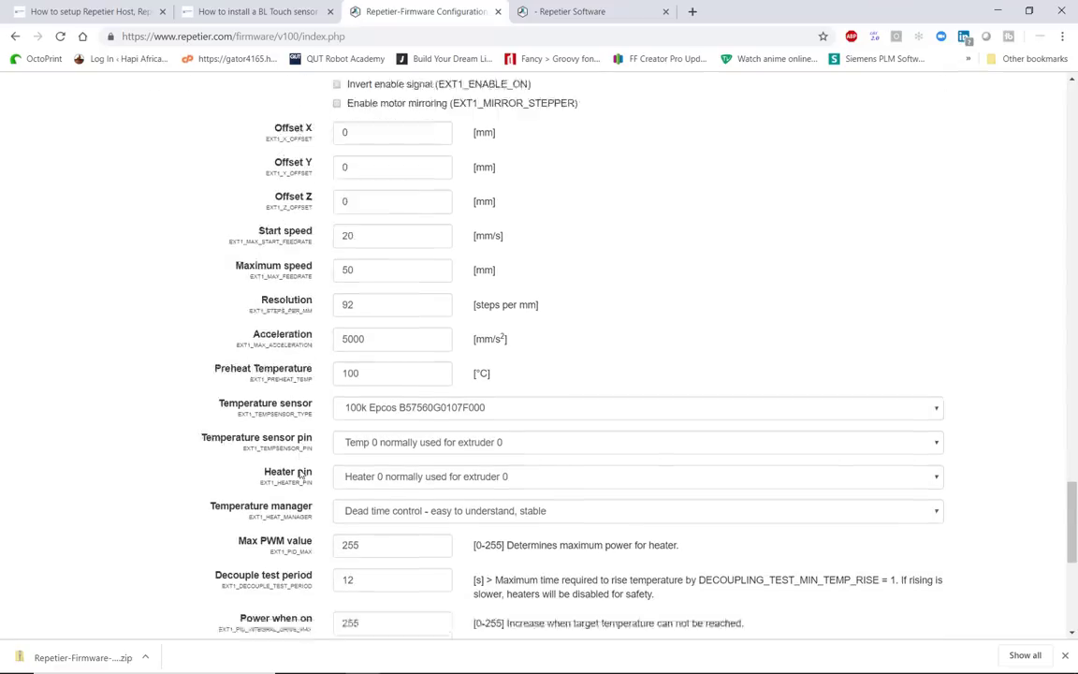
{"action": "scroll", "coordinate": [300, 473], "scroll_direction": "down", "scroll_amount": 6}
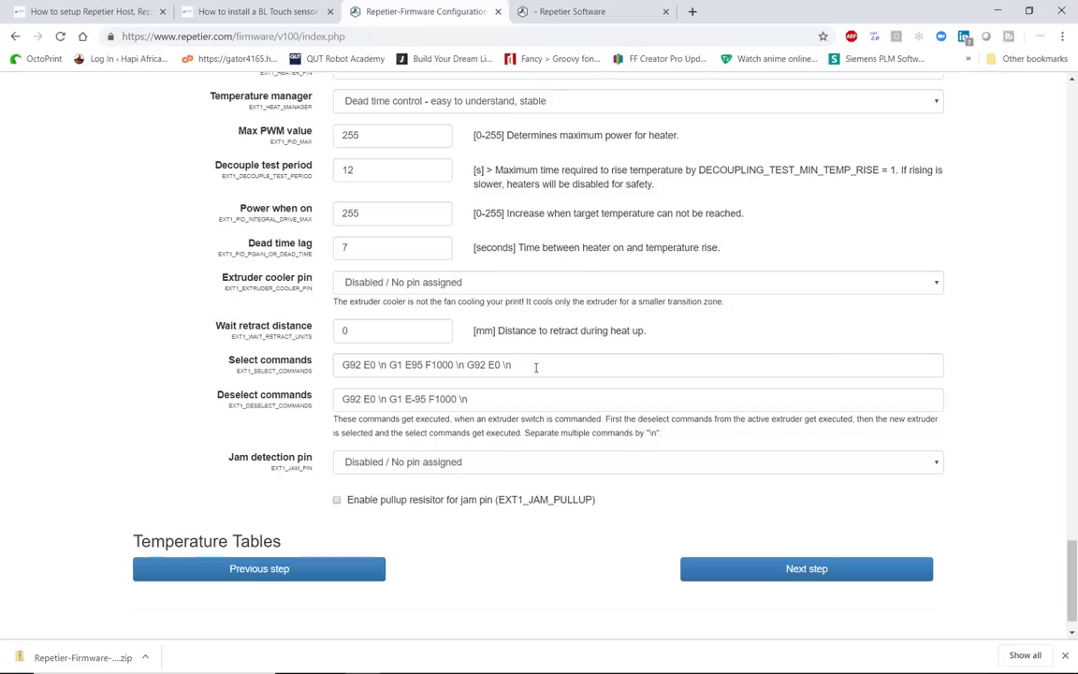
- Examine each G-code segment of Extruder 1's select commands and the matching deselect commands
{"action": "left_click_drag", "start_coordinate": [534, 366], "coordinate": [320, 380]}
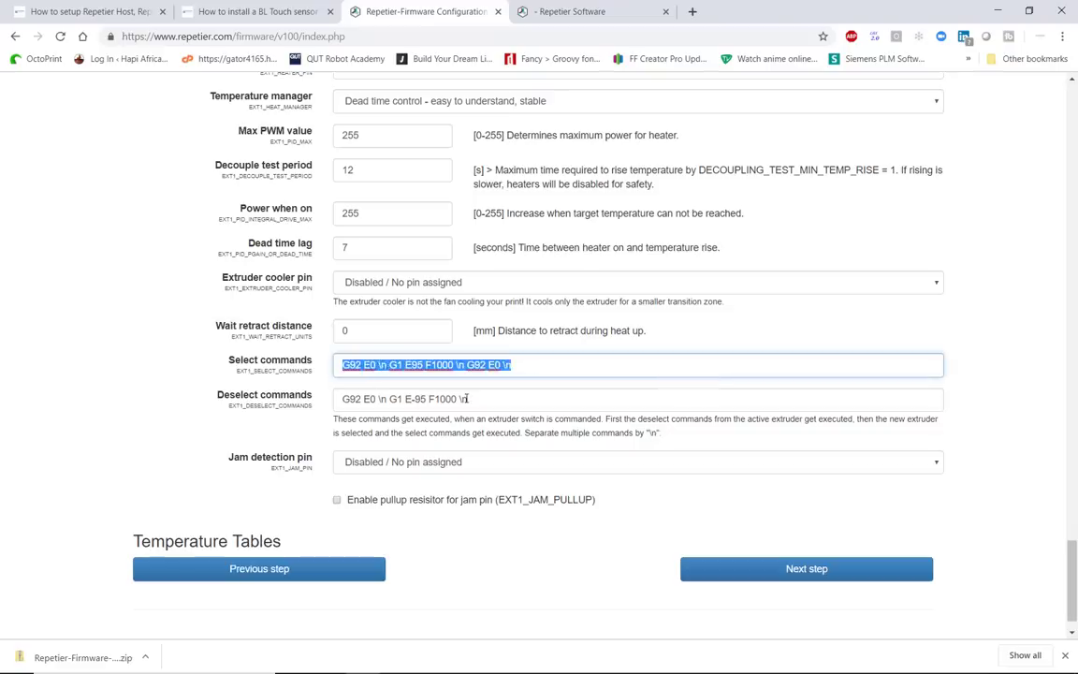
{"action": "left_click", "coordinate": [465, 399]}
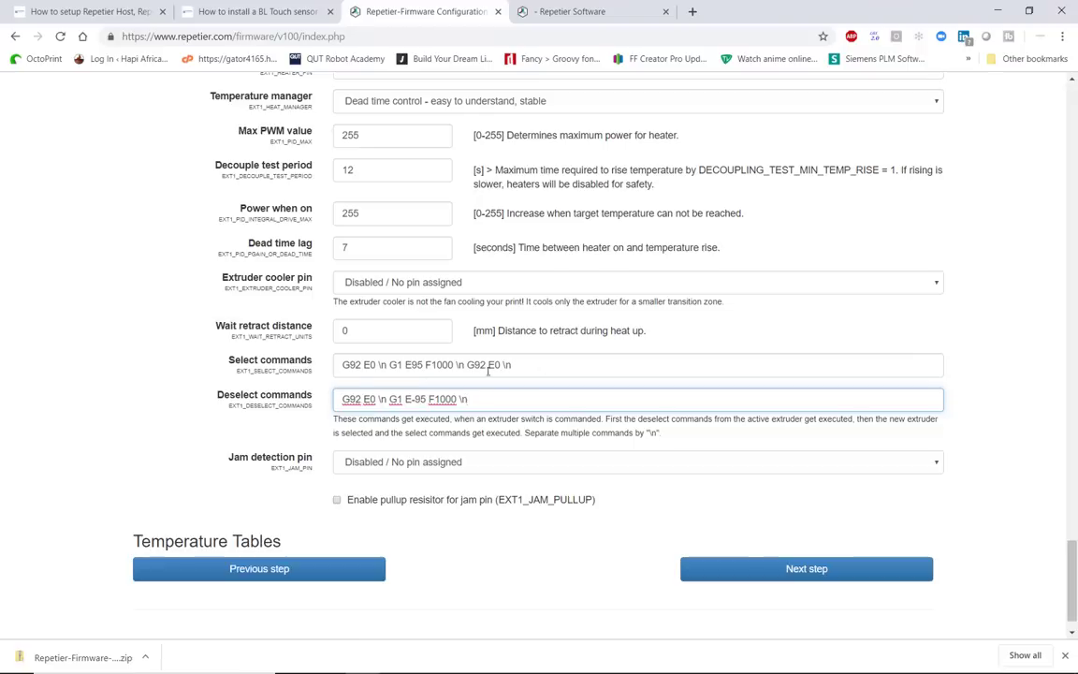
{"action": "left_click", "coordinate": [364, 365]}
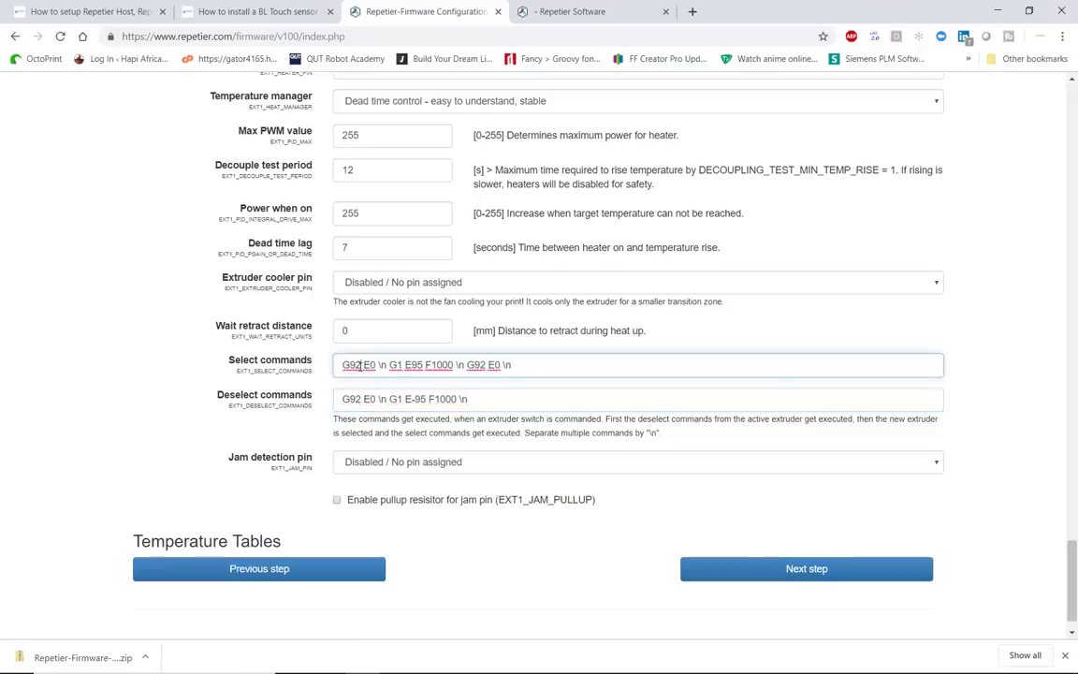
{"action": "left_click_drag", "start_coordinate": [377, 365], "coordinate": [338, 366]}
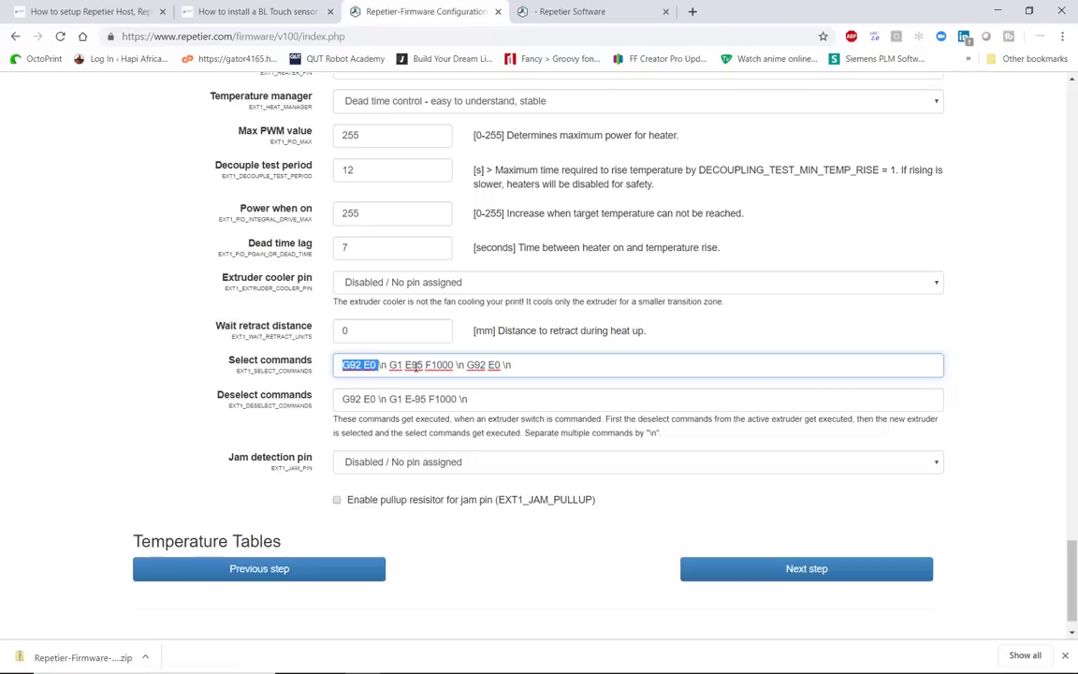
{"action": "left_click_drag", "start_coordinate": [391, 366], "coordinate": [454, 365]}
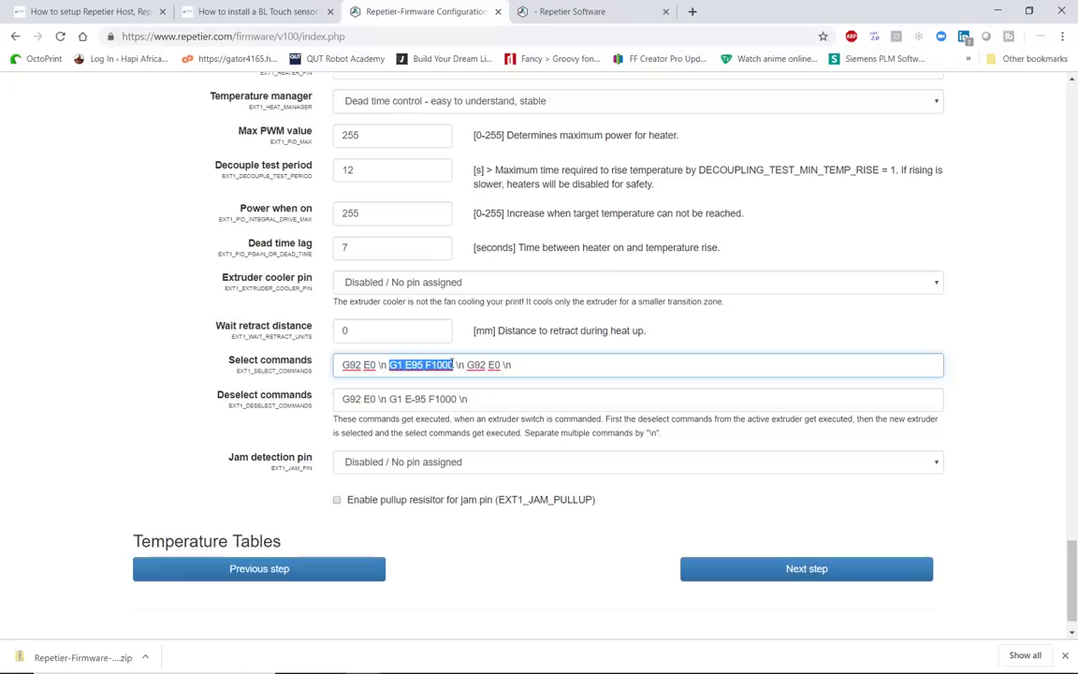
{"action": "left_click_drag", "start_coordinate": [467, 365], "coordinate": [533, 367]}
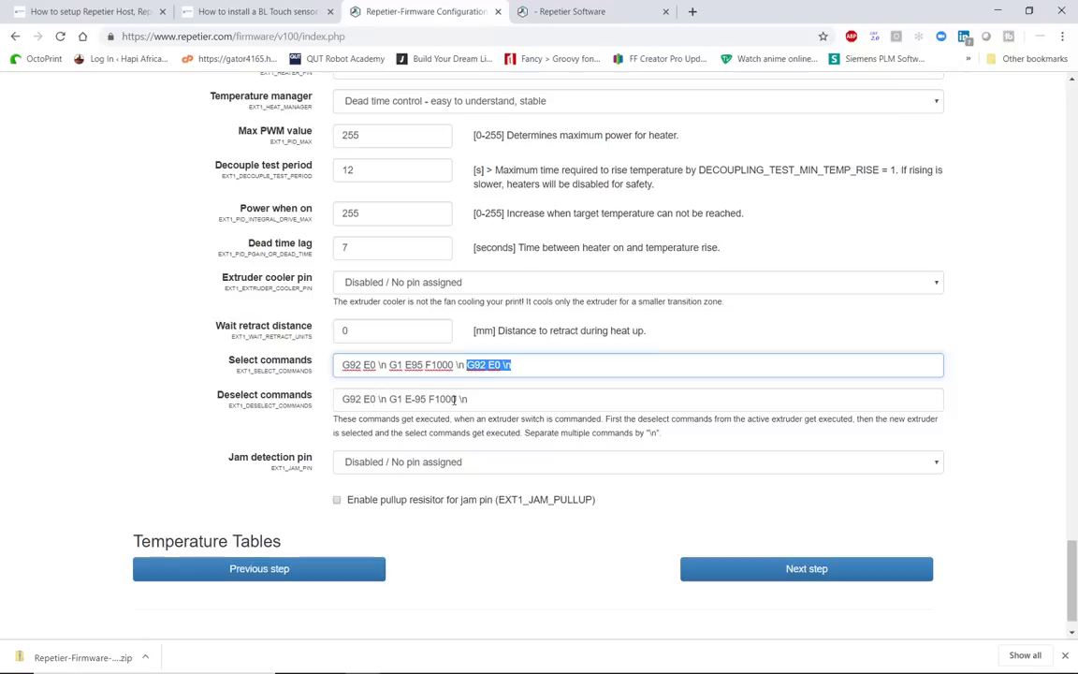
{"action": "left_click", "coordinate": [486, 399]}
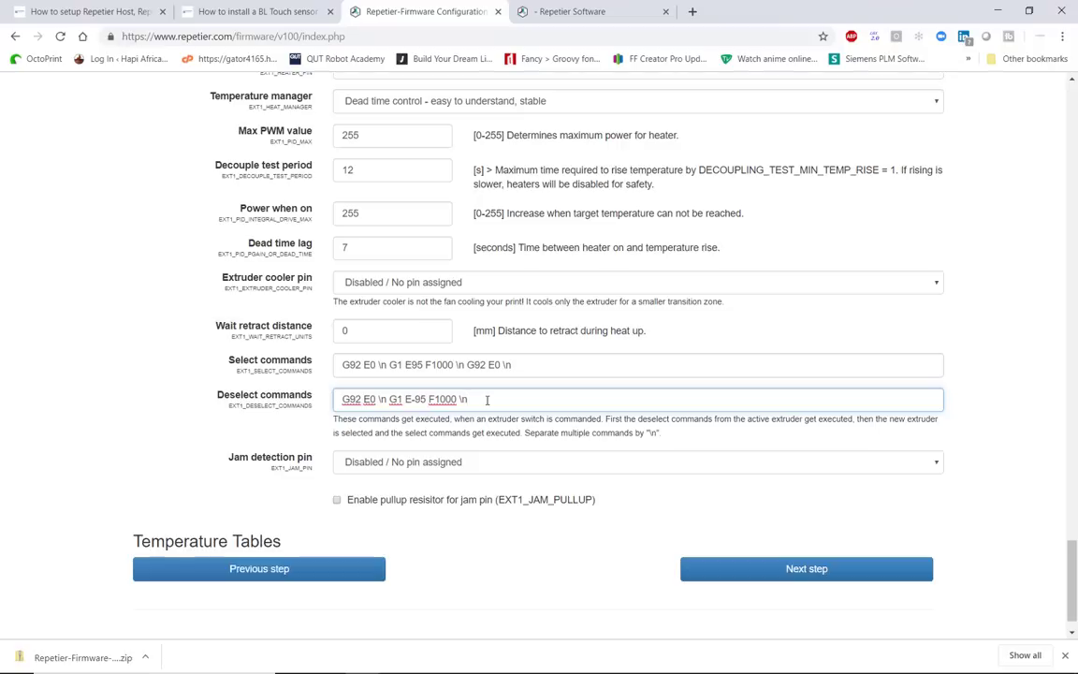
{"action": "left_click", "coordinate": [471, 432]}
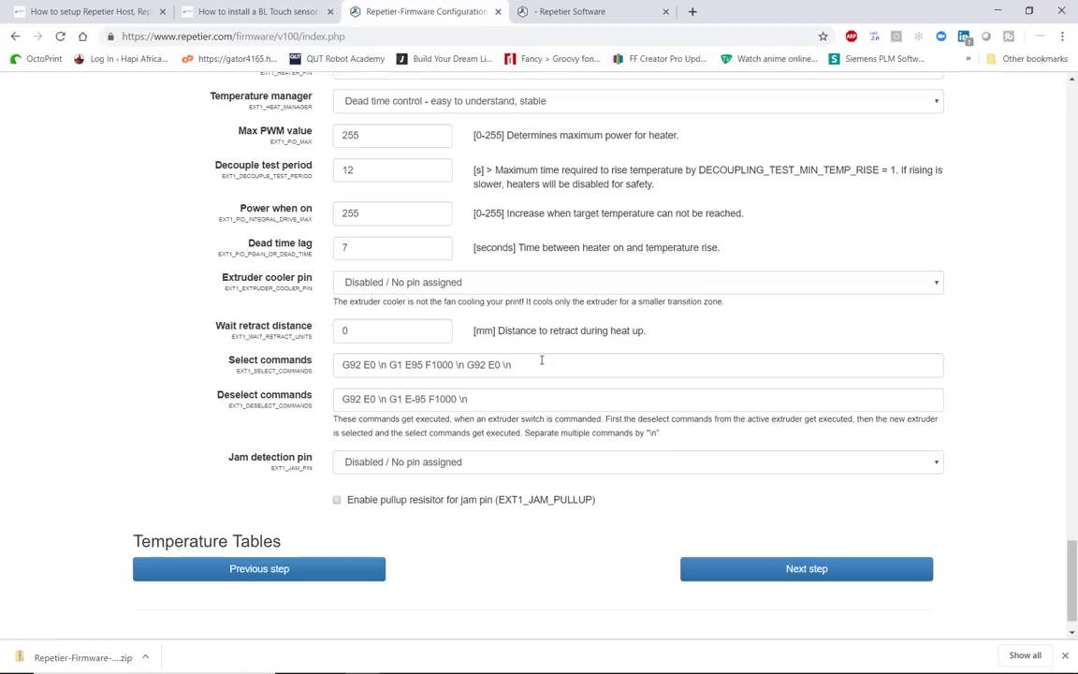
{"action": "left_click_drag", "start_coordinate": [515, 365], "coordinate": [327, 372]}
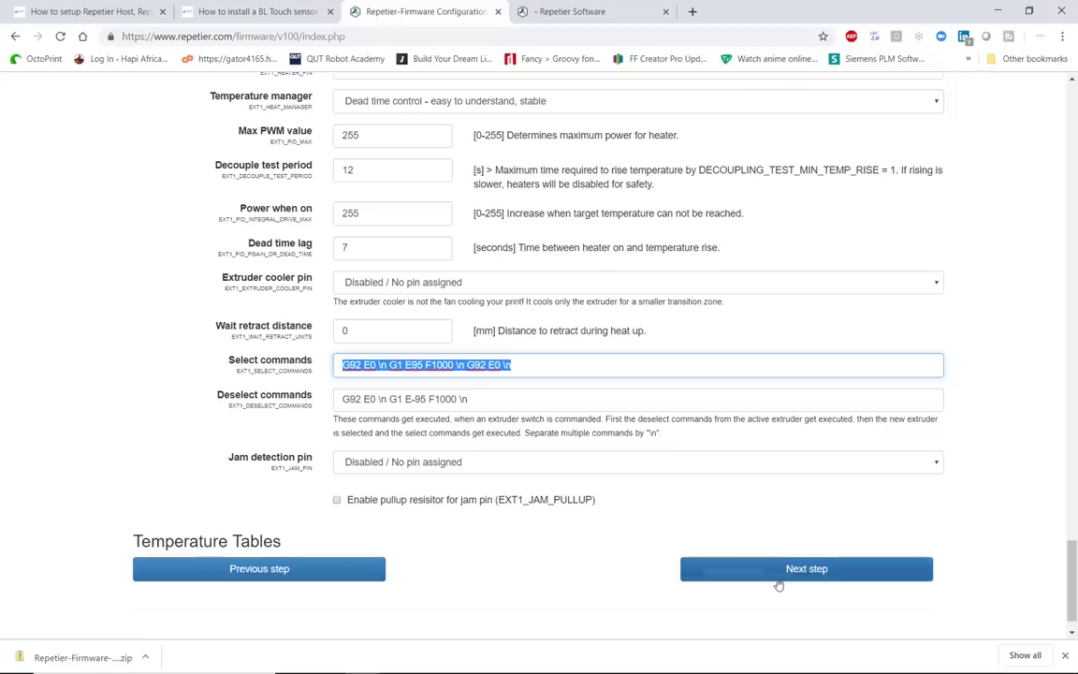
- Proceed to the Features settings and examine the Z-Probing options, Z-probe pin and probe offsets
{"action": "left_click", "coordinate": [886, 570]}
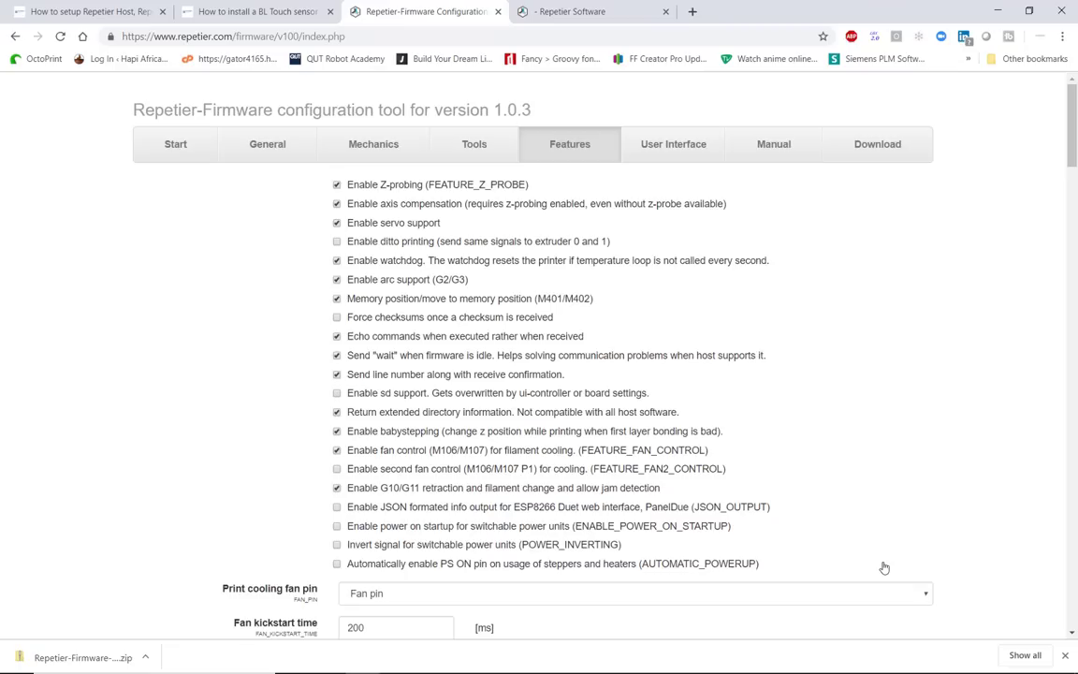
{"action": "scroll", "coordinate": [877, 395], "scroll_direction": "down", "scroll_amount": 7}
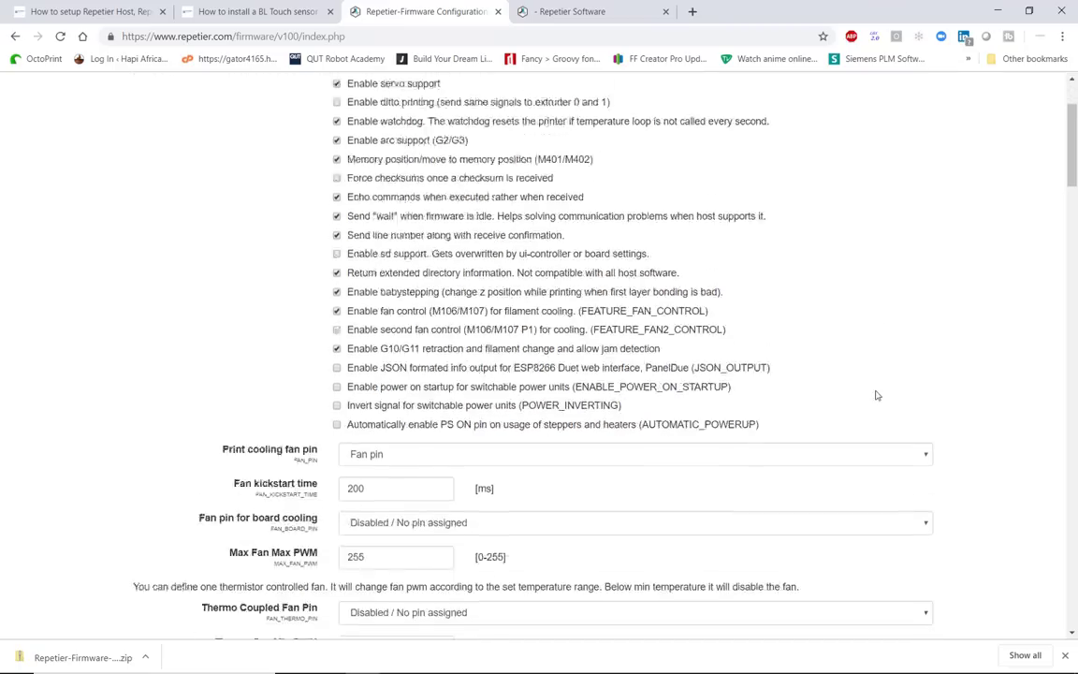
{"action": "scroll", "coordinate": [876, 395], "scroll_direction": "down", "scroll_amount": 4}
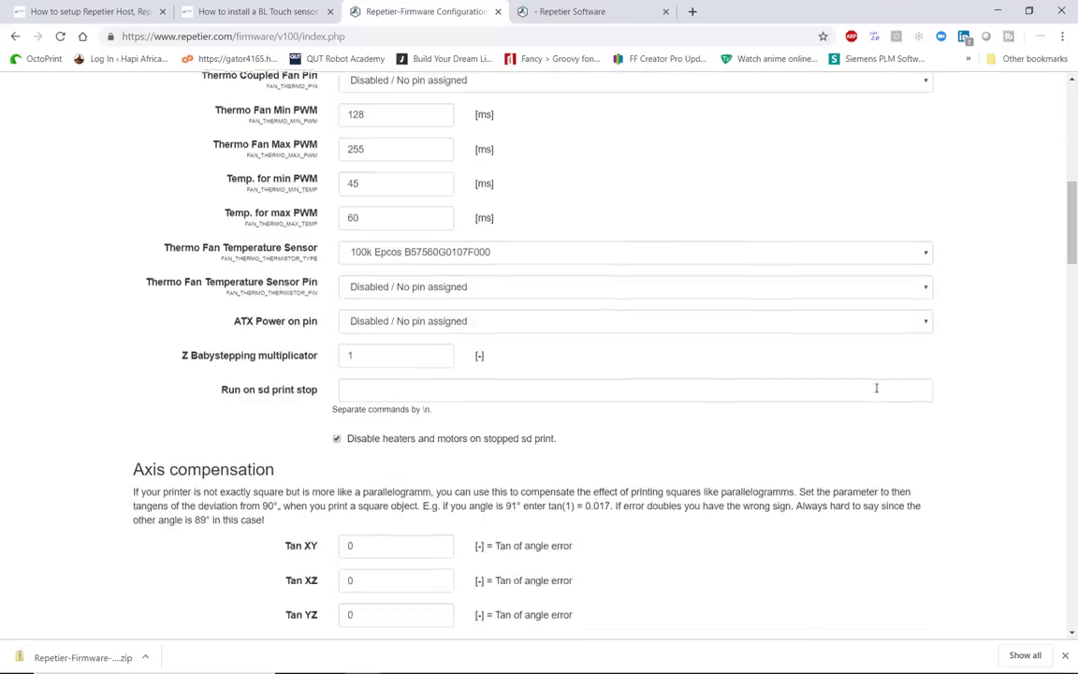
{"action": "scroll", "coordinate": [876, 387], "scroll_direction": "down", "scroll_amount": 5}
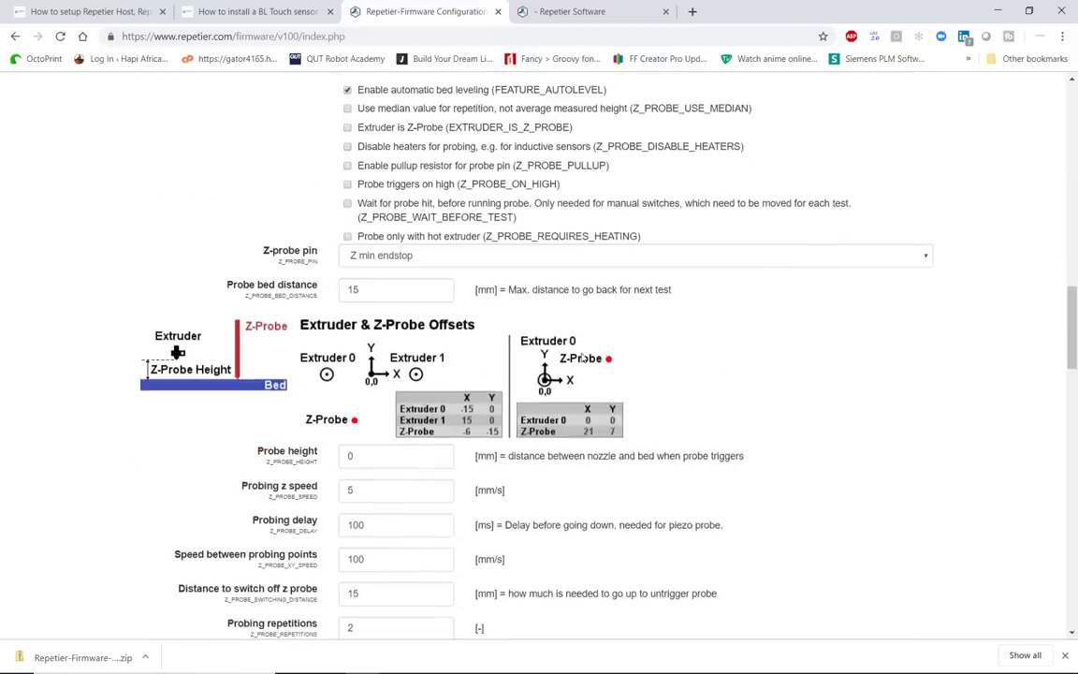
{"action": "scroll", "coordinate": [583, 358], "scroll_direction": "up", "scroll_amount": 1}
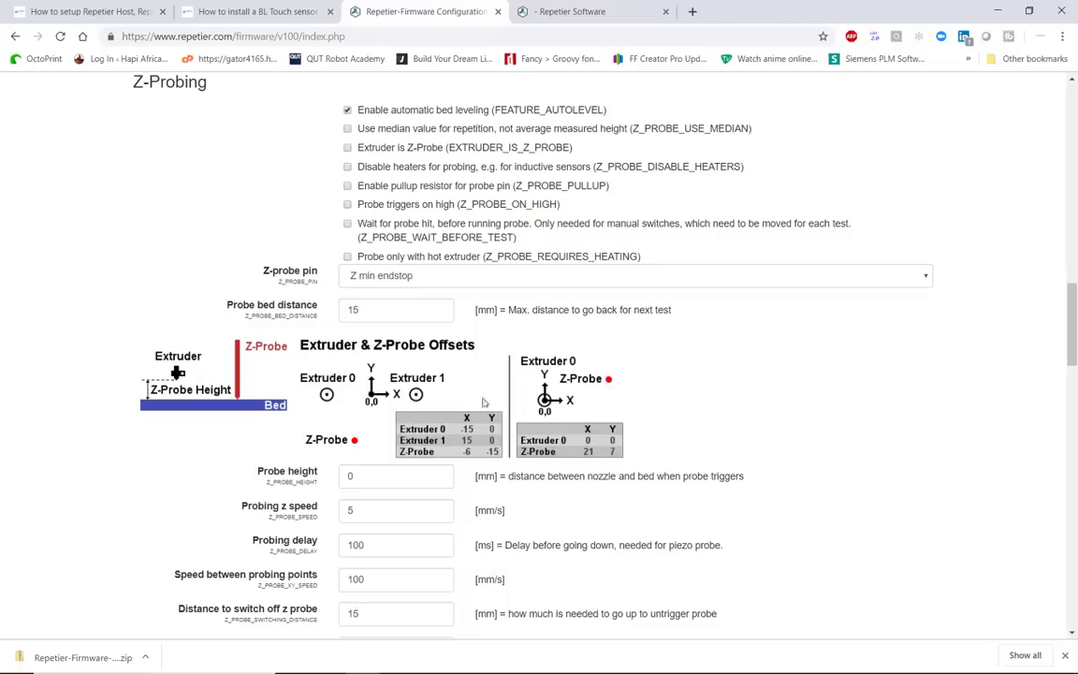
- Consult the HE3D K280 setup article for the photo of the BL Touch sensor mounted beside the nozzle
{"action": "scroll", "coordinate": [409, 392], "scroll_direction": "down", "scroll_amount": 1}
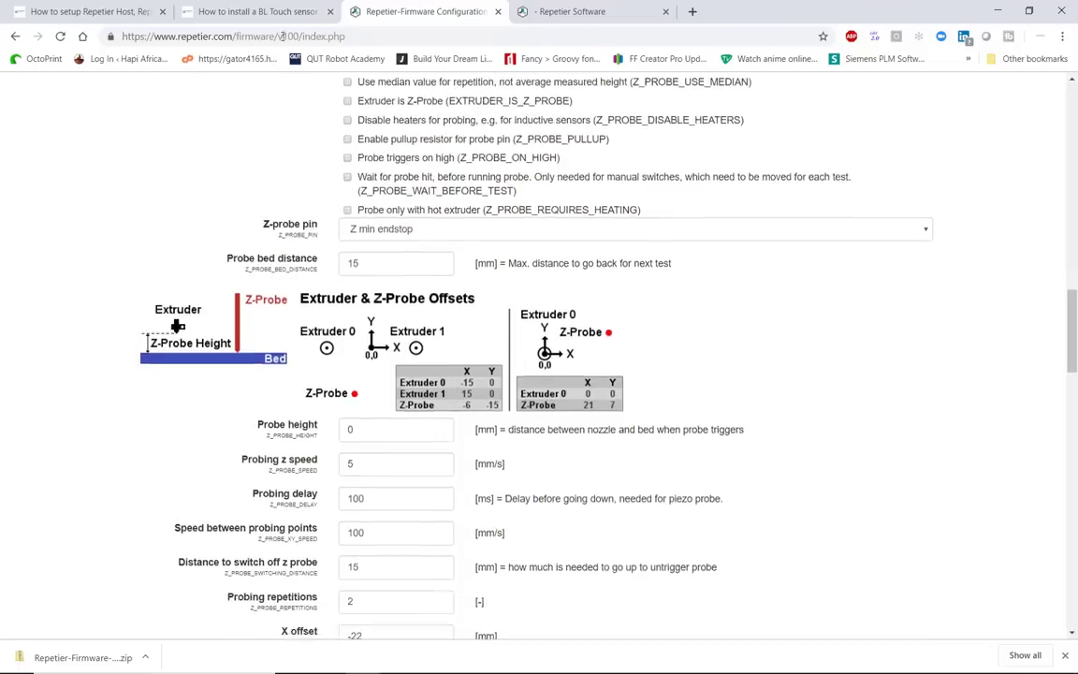
{"action": "left_click", "coordinate": [248, 13]}
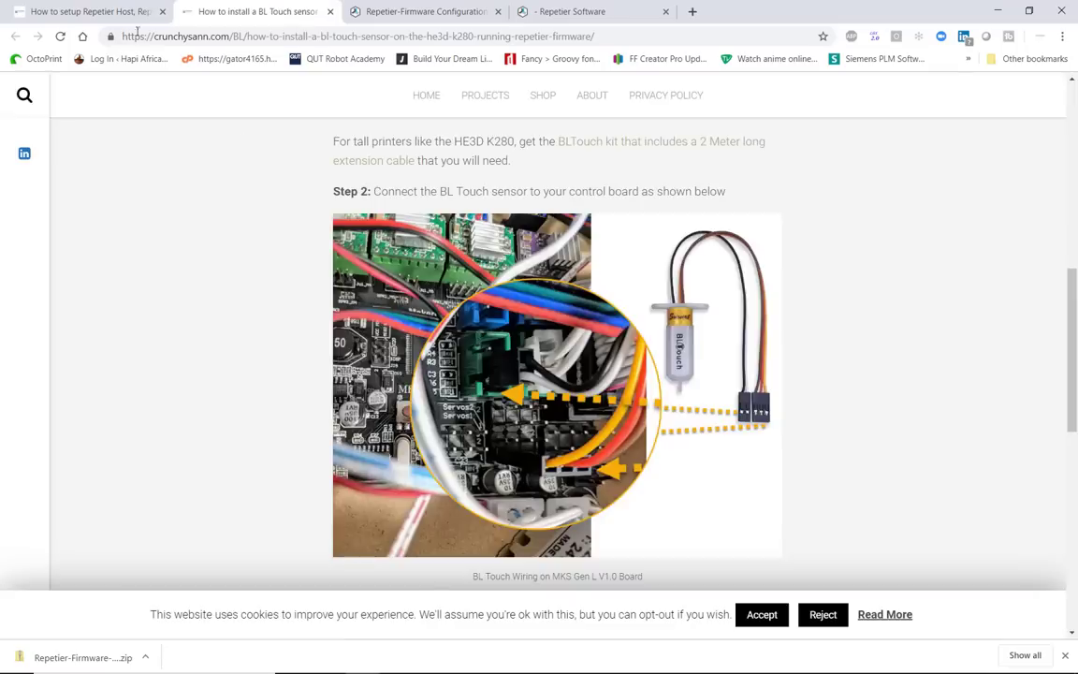
{"action": "left_click", "coordinate": [112, 13]}
{"action": "scroll", "coordinate": [421, 346], "scroll_direction": "up", "scroll_amount": 15}
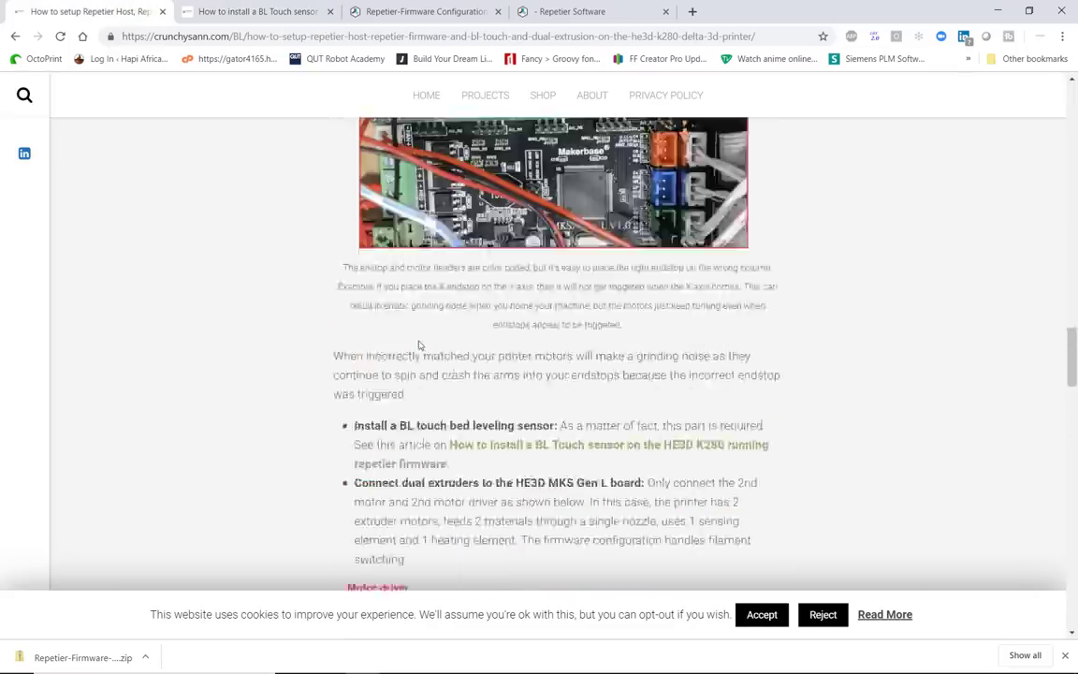
{"action": "scroll", "coordinate": [420, 346], "scroll_direction": "up", "scroll_amount": 6}
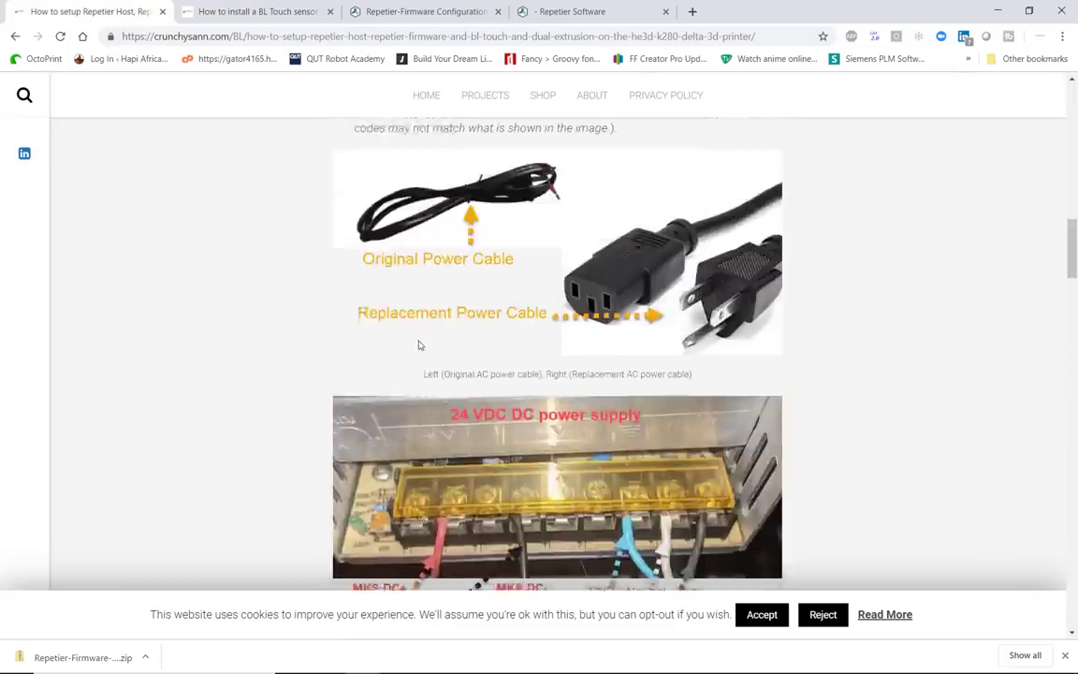
{"action": "scroll", "coordinate": [420, 346], "scroll_direction": "down", "scroll_amount": 10}
{"action": "scroll", "coordinate": [418, 346], "scroll_direction": "down", "scroll_amount": 15}
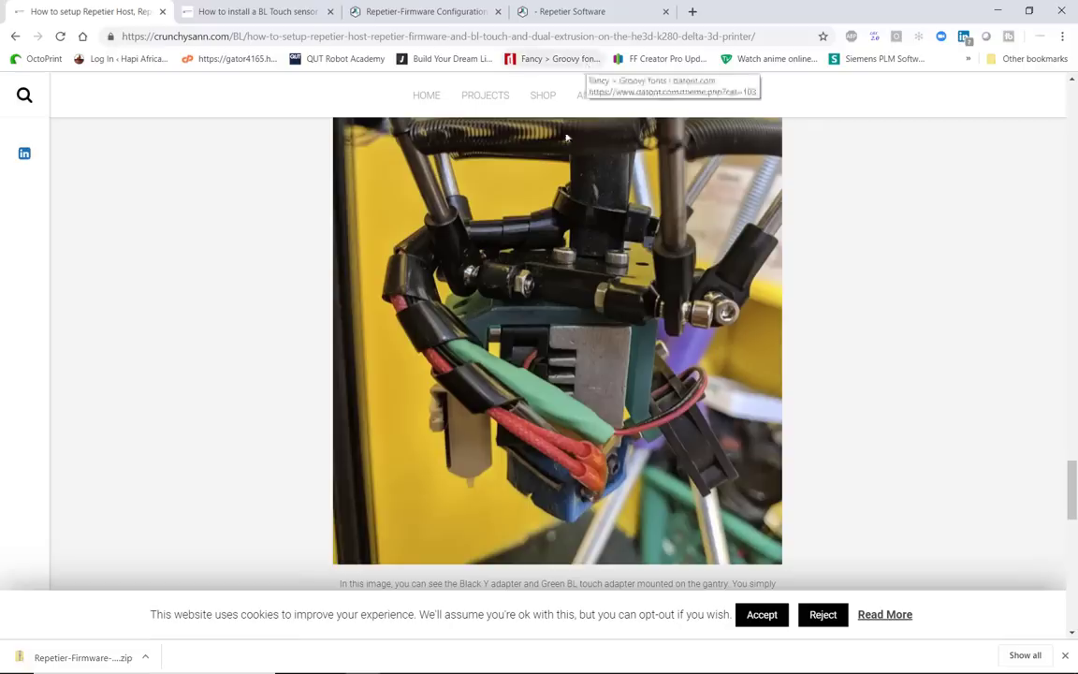
{"action": "scroll", "coordinate": [588, 184], "scroll_direction": "up", "scroll_amount": 1}
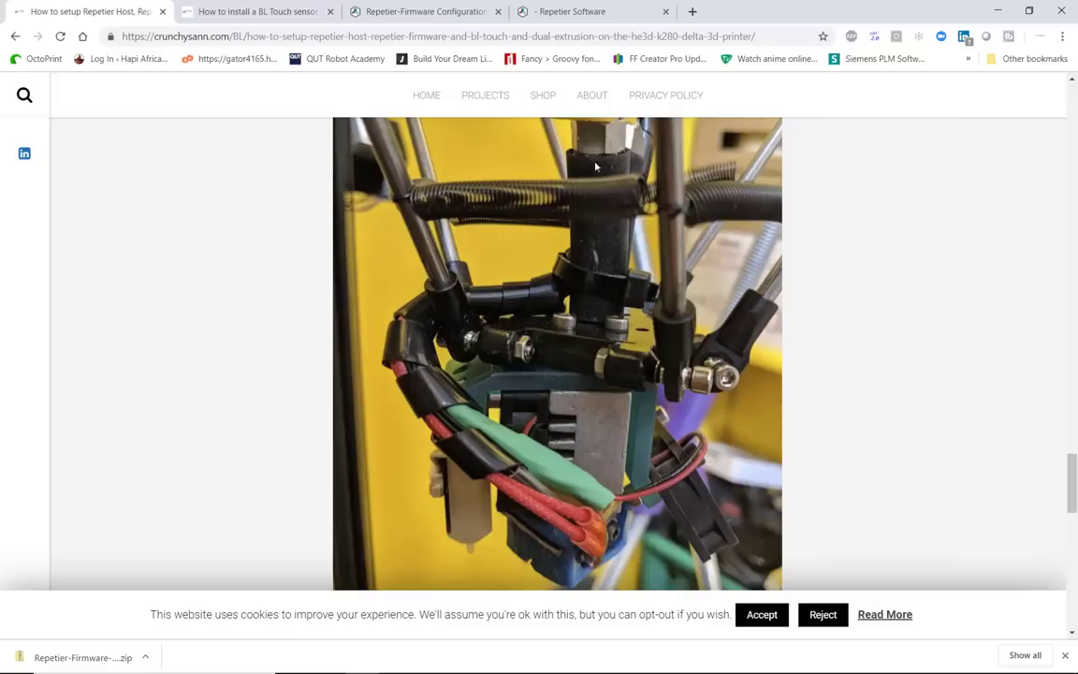
- Return to the Repetier-Firmware configuration tool and review the probe height, probing speeds, repetitions and X and Y offsets
{"action": "left_click", "coordinate": [404, 15]}
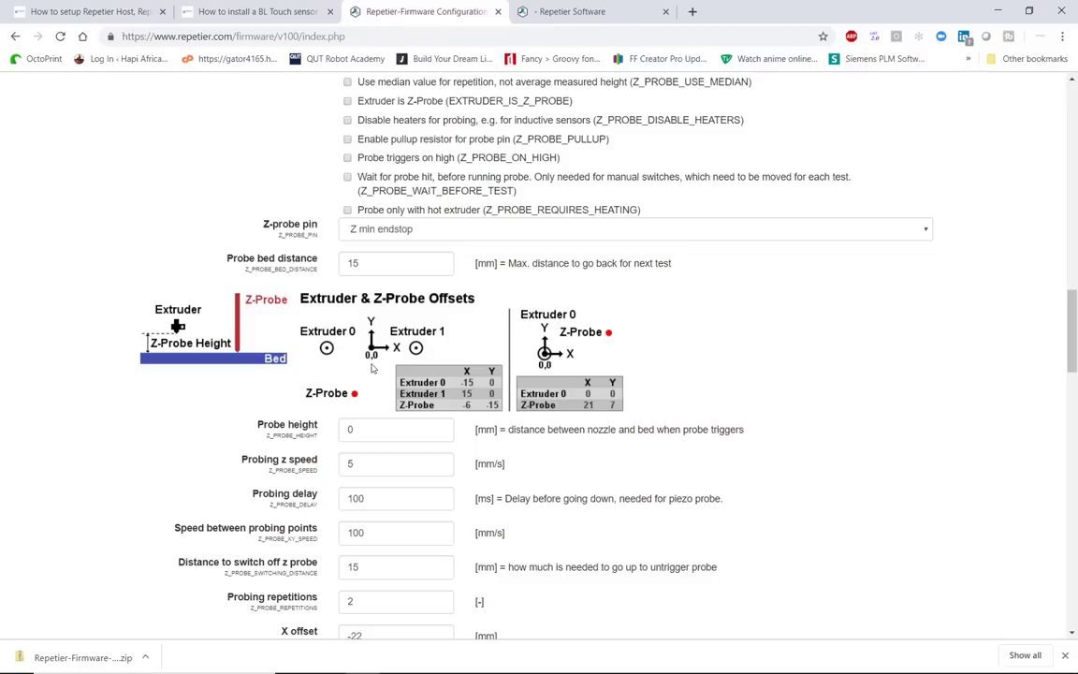
{"action": "scroll", "coordinate": [372, 368], "scroll_direction": "down", "scroll_amount": 3}
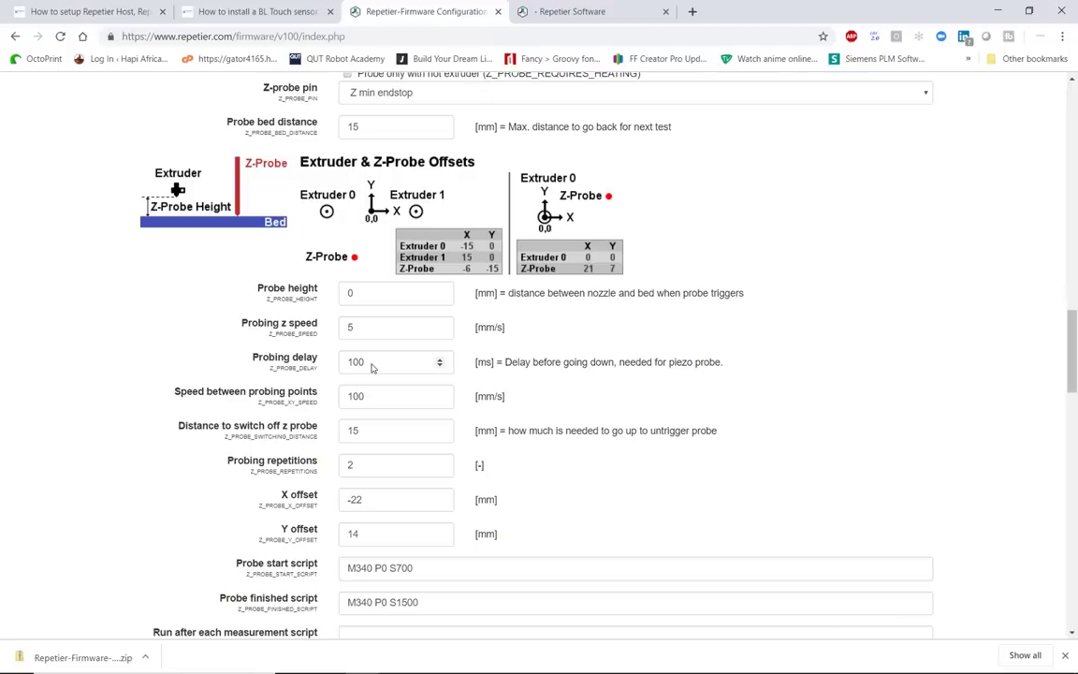
{"action": "scroll", "coordinate": [371, 368], "scroll_direction": "down", "scroll_amount": 2}
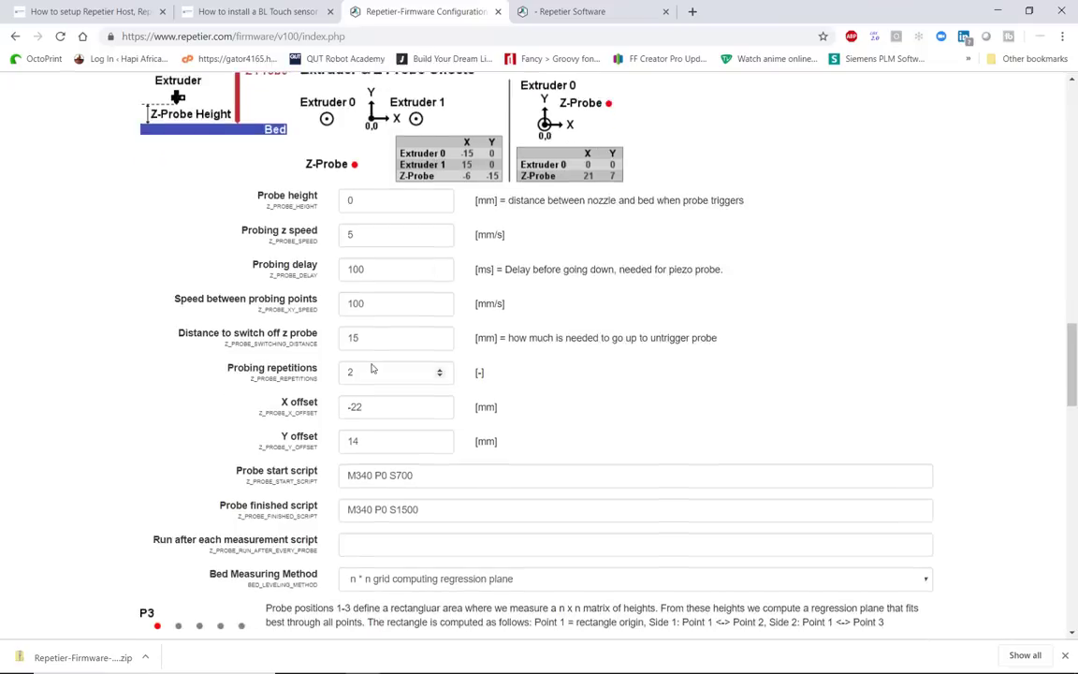
{"action": "scroll", "coordinate": [372, 367], "scroll_direction": "down", "scroll_amount": 1}
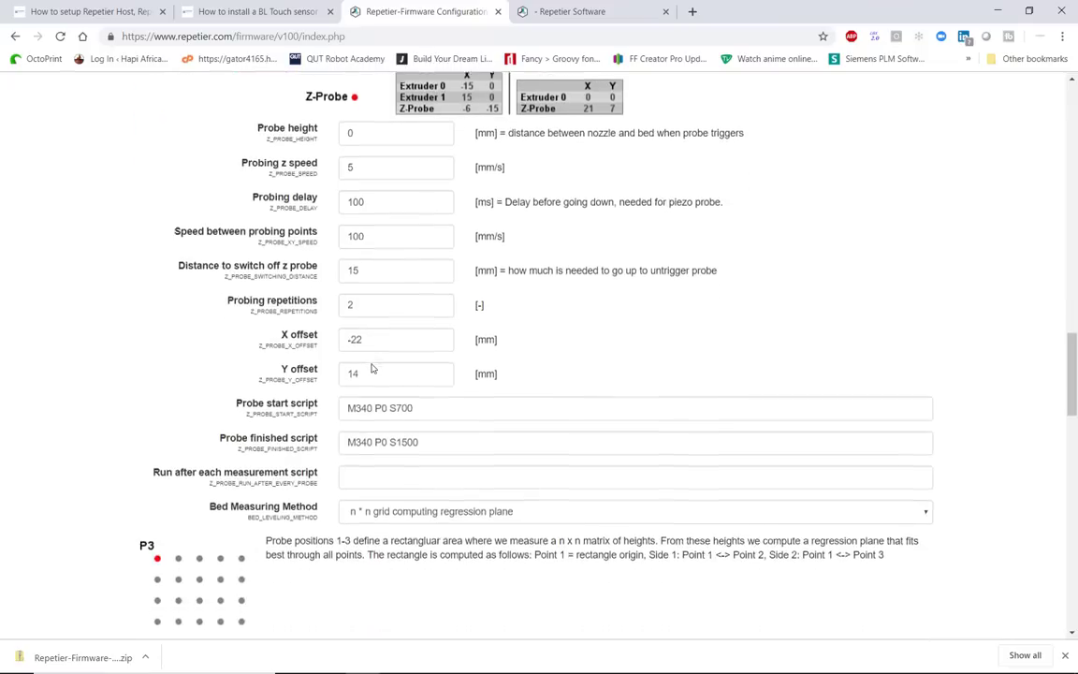
{"action": "scroll", "coordinate": [372, 368], "scroll_direction": "down", "scroll_amount": 3}
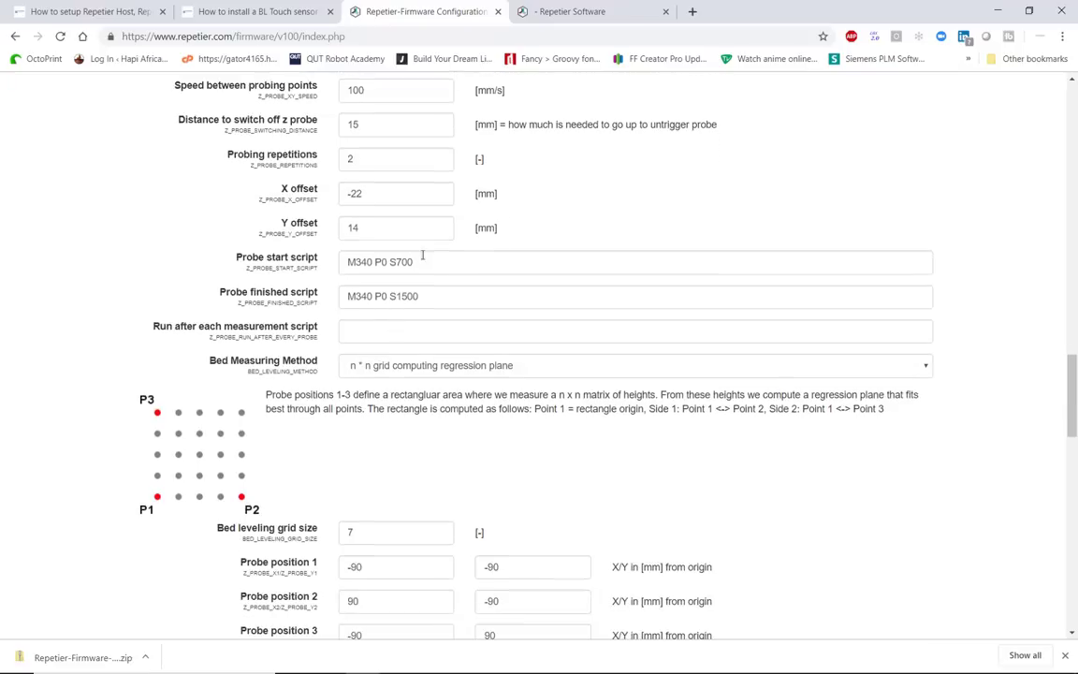
- Examine the Z-probe's start script and finished script
{"action": "left_click_drag", "start_coordinate": [423, 262], "coordinate": [367, 265]}
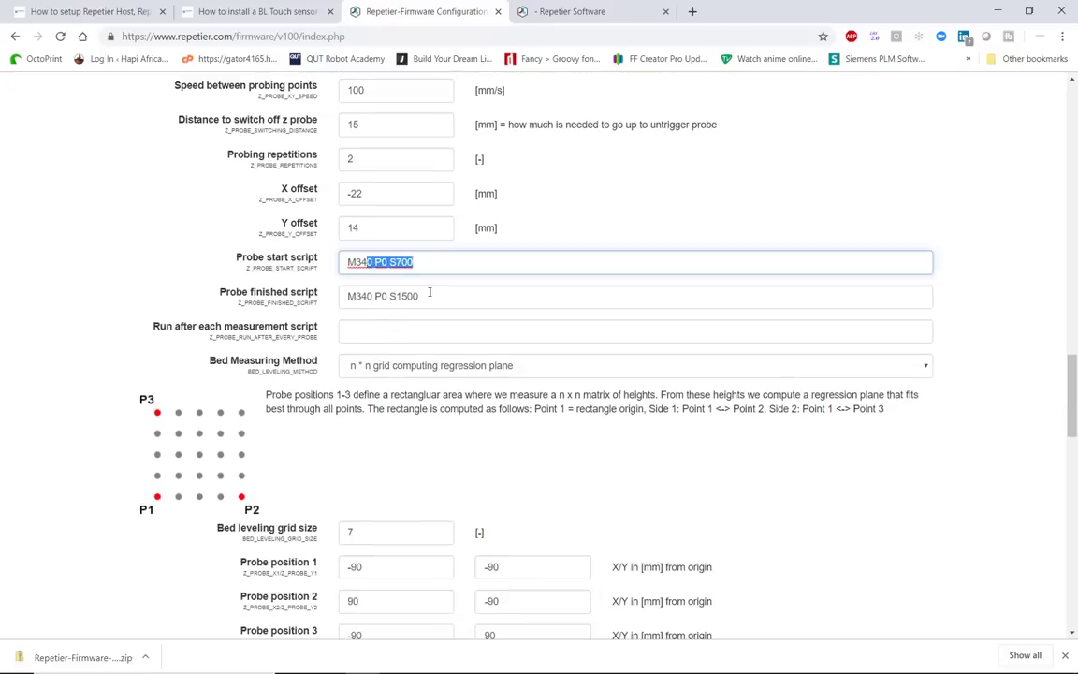
{"action": "left_click", "coordinate": [366, 296]}
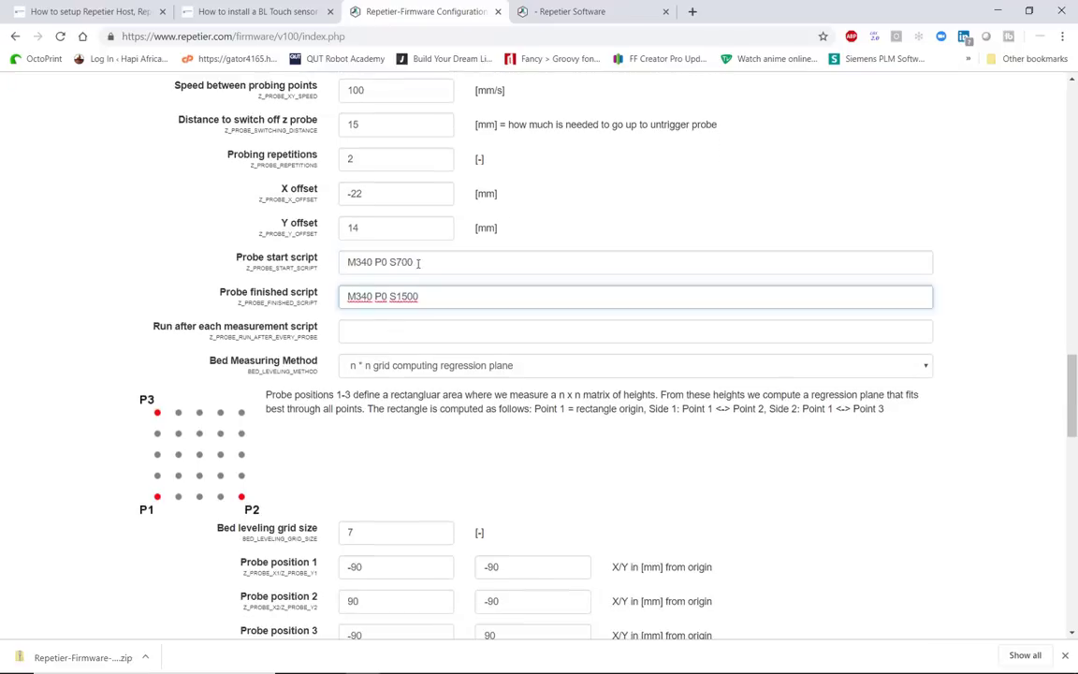
{"action": "left_click_drag", "start_coordinate": [423, 262], "coordinate": [330, 268]}
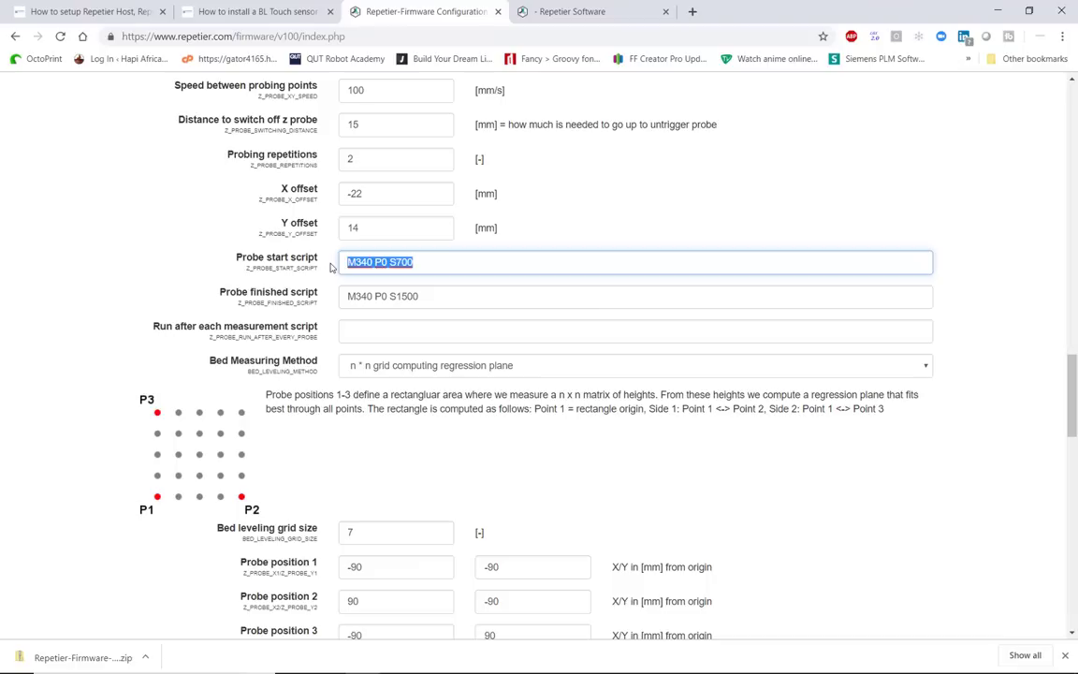
{"action": "left_click", "coordinate": [427, 296]}
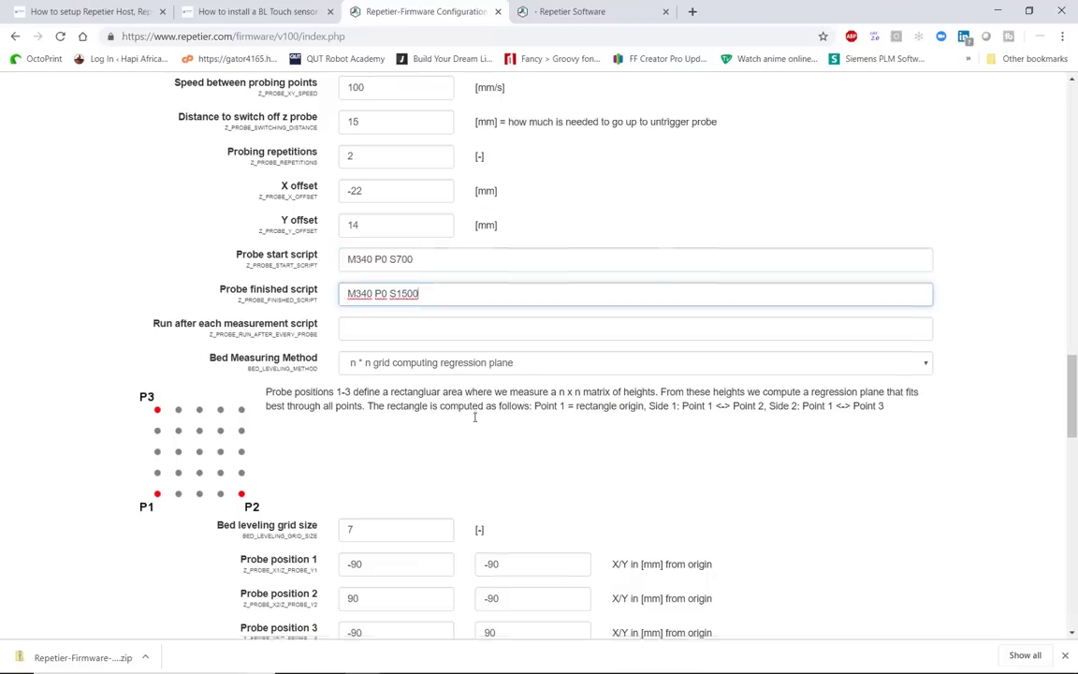
- Examine the bed measuring method's probe point layout and the Bed leveling grid size
{"action": "scroll", "coordinate": [475, 416], "scroll_direction": "down", "scroll_amount": 3}
{"action": "scroll", "coordinate": [475, 415], "scroll_direction": "down", "scroll_amount": 1}
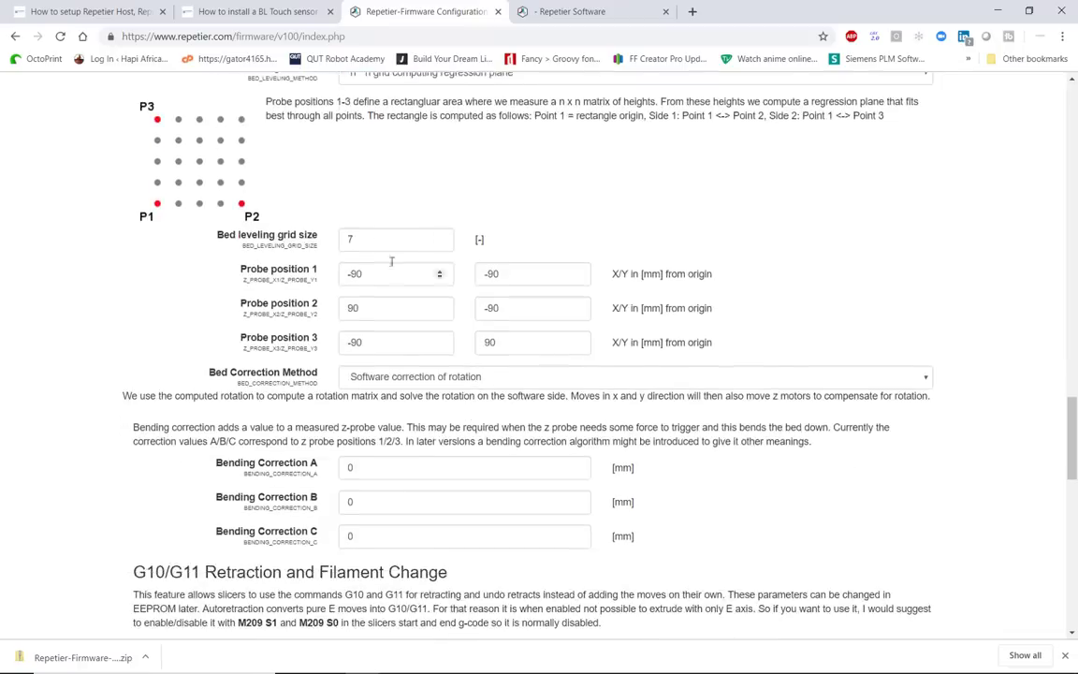
{"action": "left_click_drag", "start_coordinate": [371, 240], "coordinate": [327, 246]}
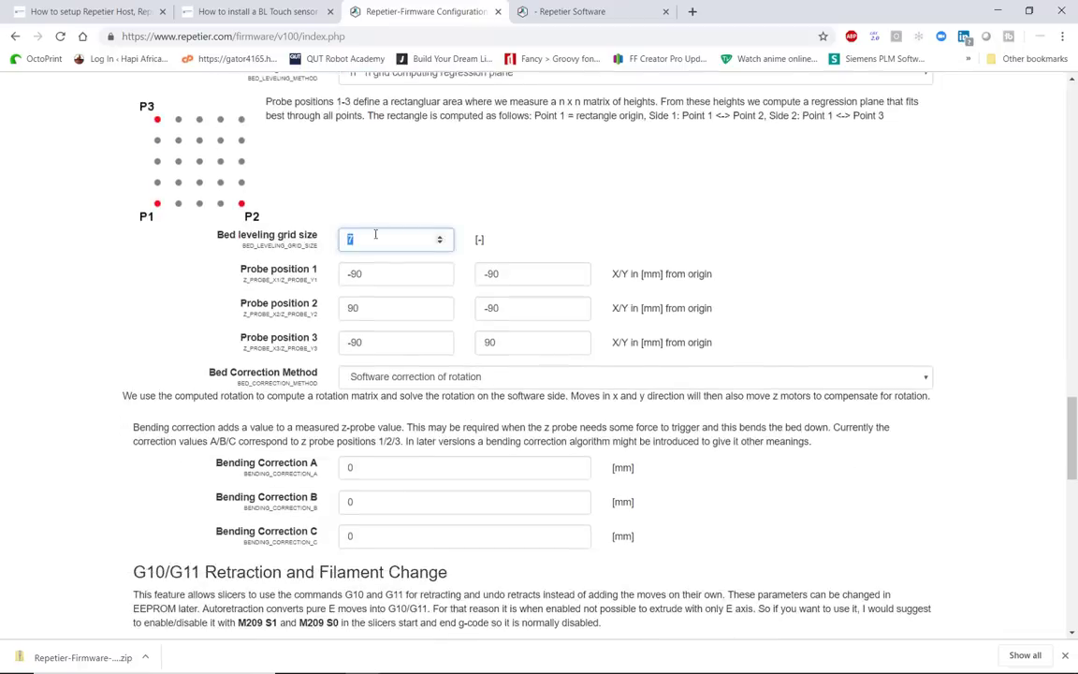
{"action": "left_click", "coordinate": [375, 235]}
{"action": "scroll", "coordinate": [669, 523], "scroll_direction": "down", "scroll_amount": 2}
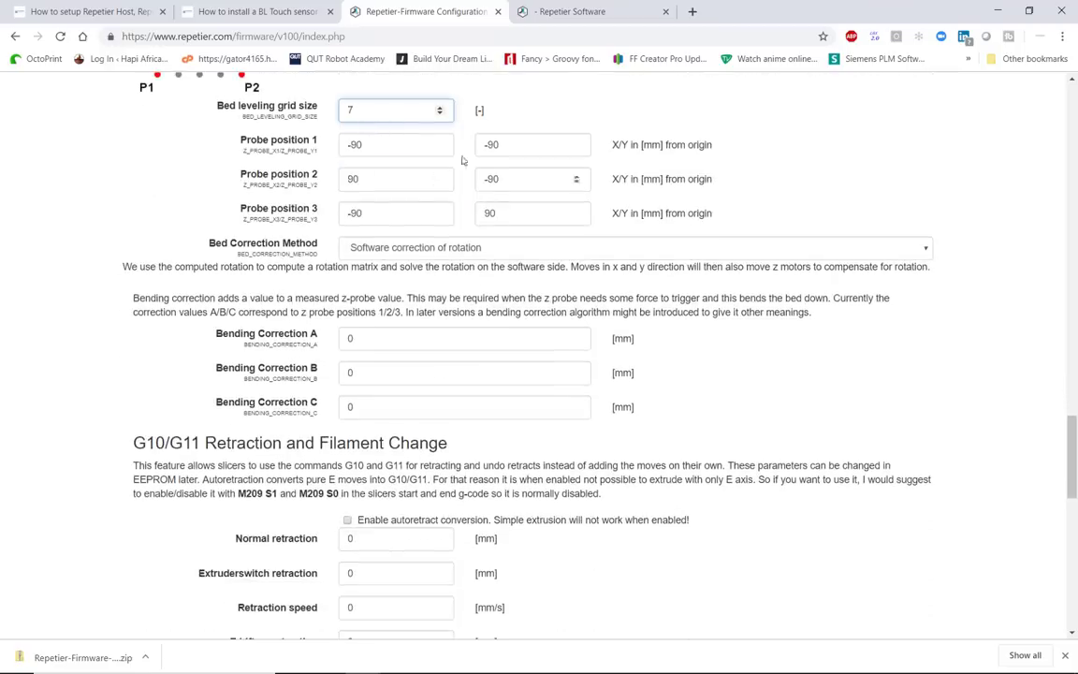
- Check the X and Y coordinates of the bed leveling probe positions
{"action": "key", "text": "Tab"}
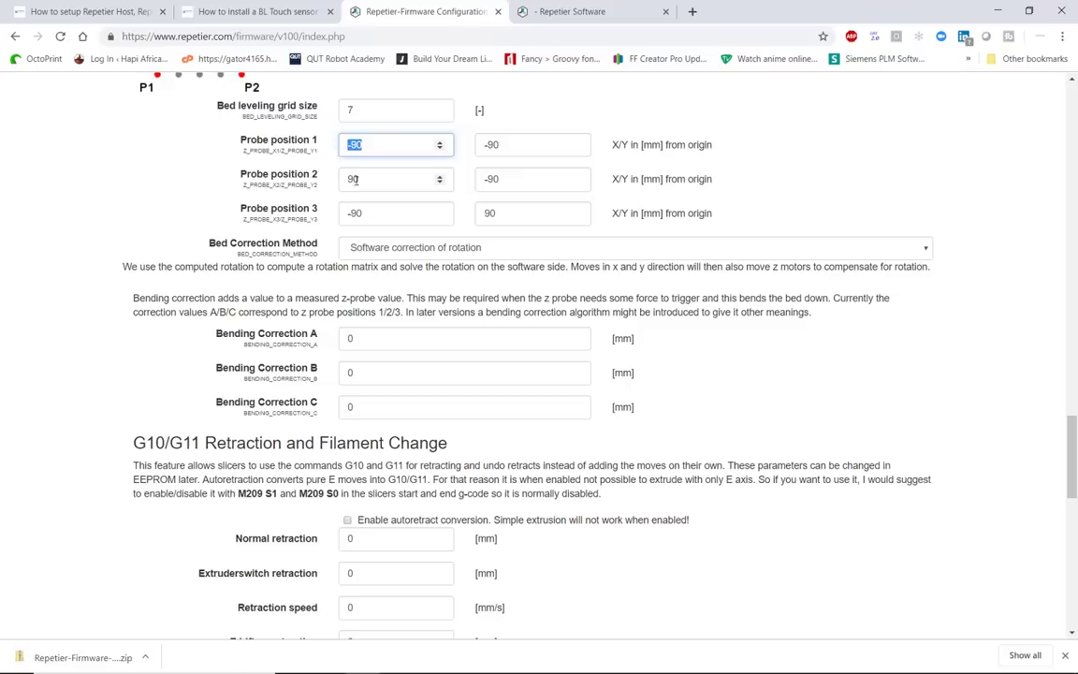
{"action": "left_click", "coordinate": [369, 179]}
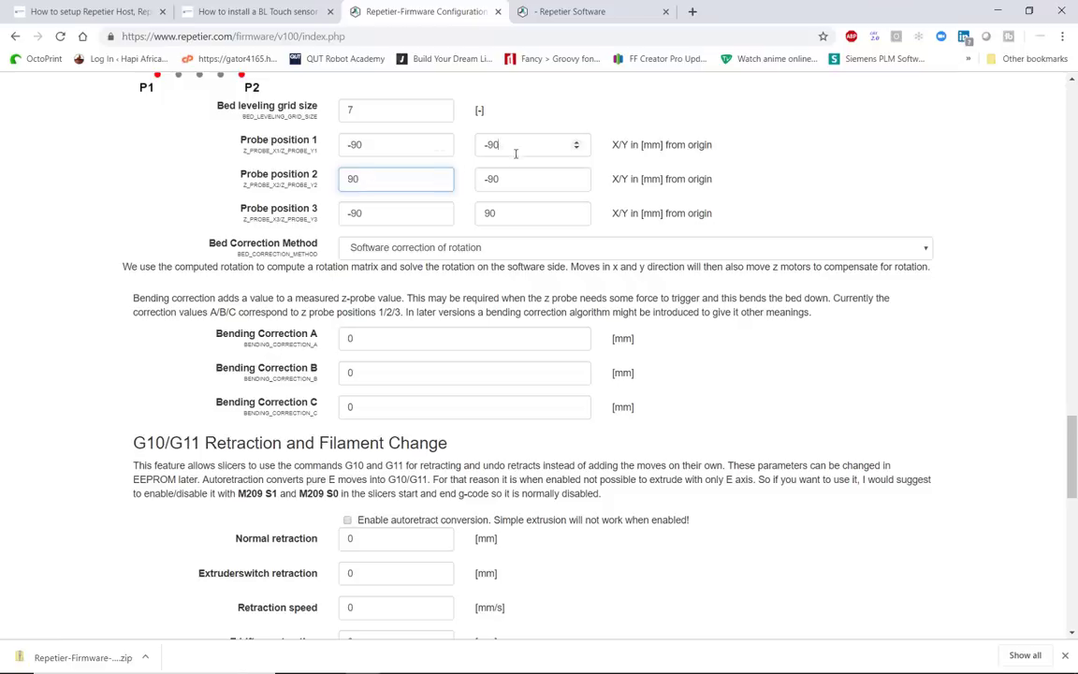
{"action": "left_click_drag", "start_coordinate": [520, 144], "coordinate": [474, 150]}
{"action": "left_click", "coordinate": [520, 187]}
{"action": "left_click_drag", "start_coordinate": [520, 190], "coordinate": [480, 188]}
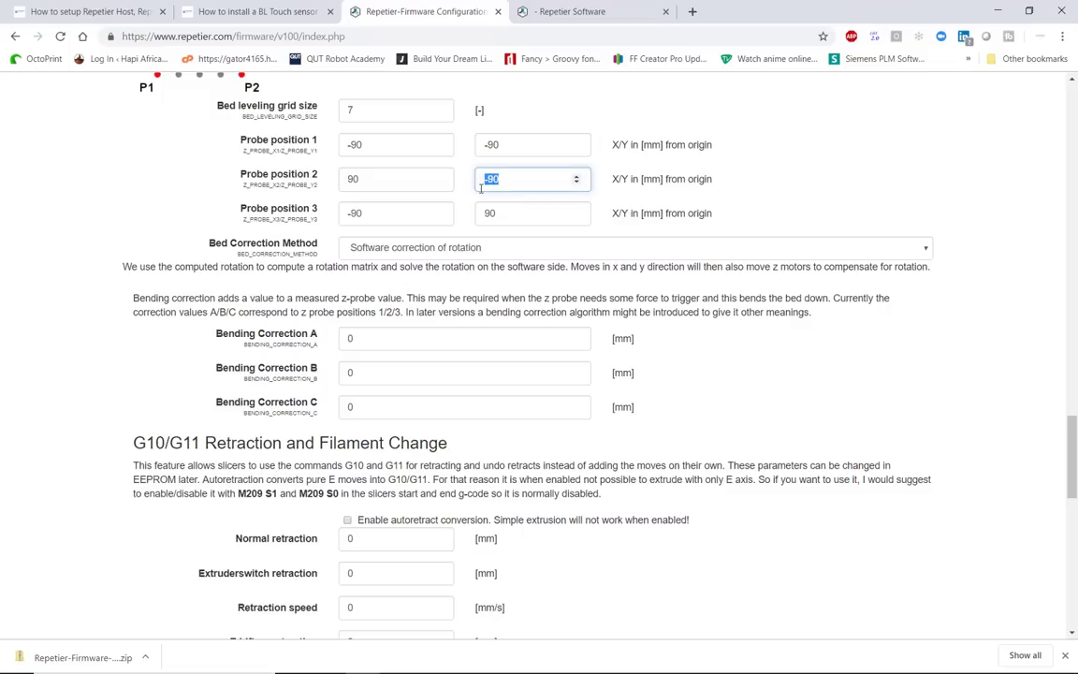
- Proceed past the servo configuration to the User Interface settings and review the display languages, encoder and timing options
{"action": "scroll", "coordinate": [684, 305], "scroll_direction": "down", "scroll_amount": 10}
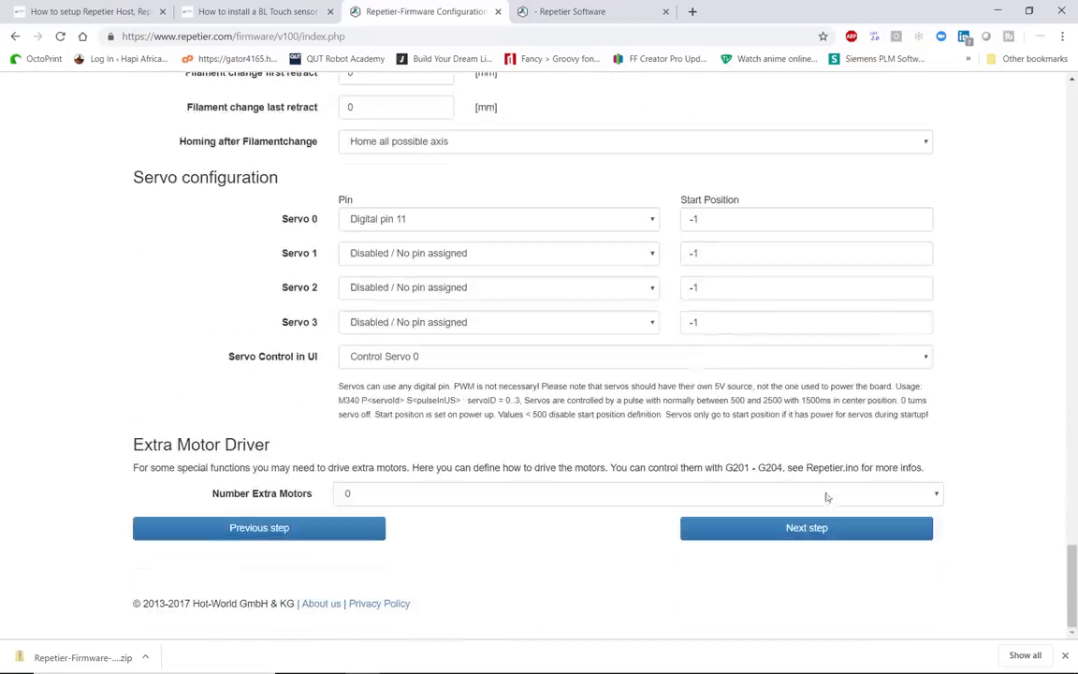
{"action": "left_click", "coordinate": [828, 531]}
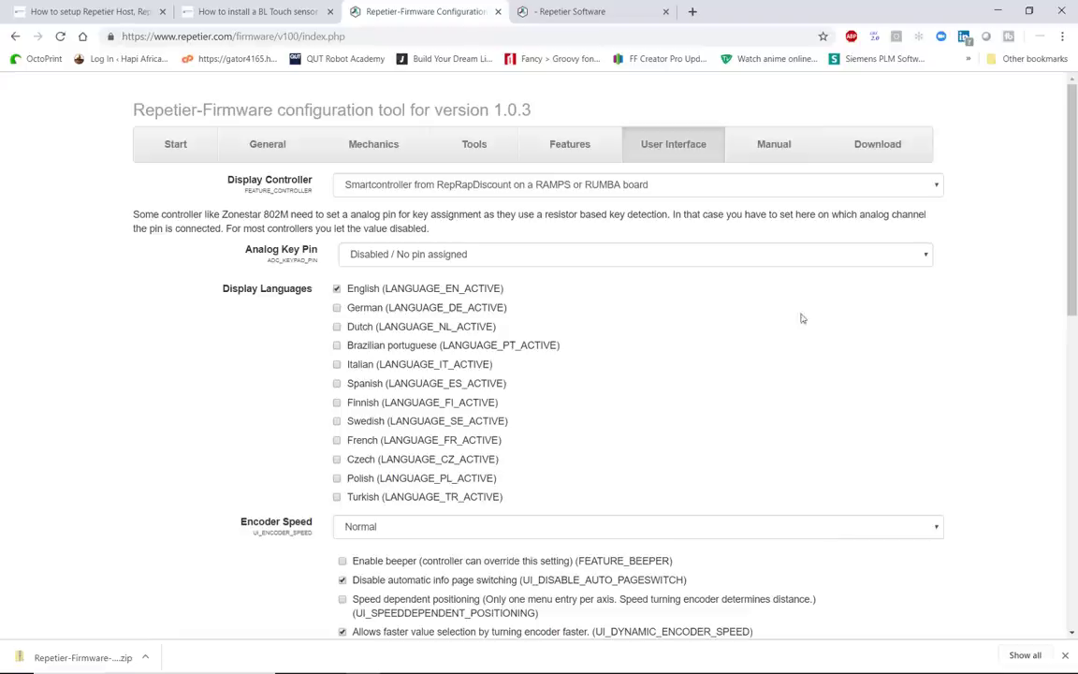
{"action": "scroll", "coordinate": [801, 318], "scroll_direction": "down", "scroll_amount": 1}
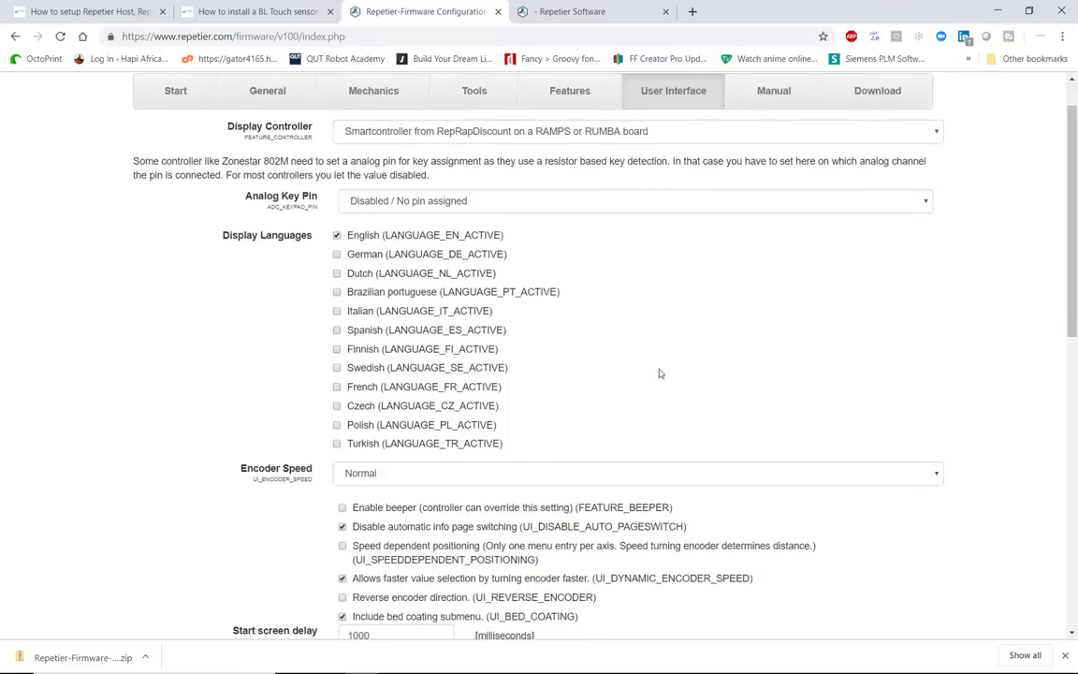
{"action": "scroll", "coordinate": [659, 373], "scroll_direction": "down", "scroll_amount": 2}
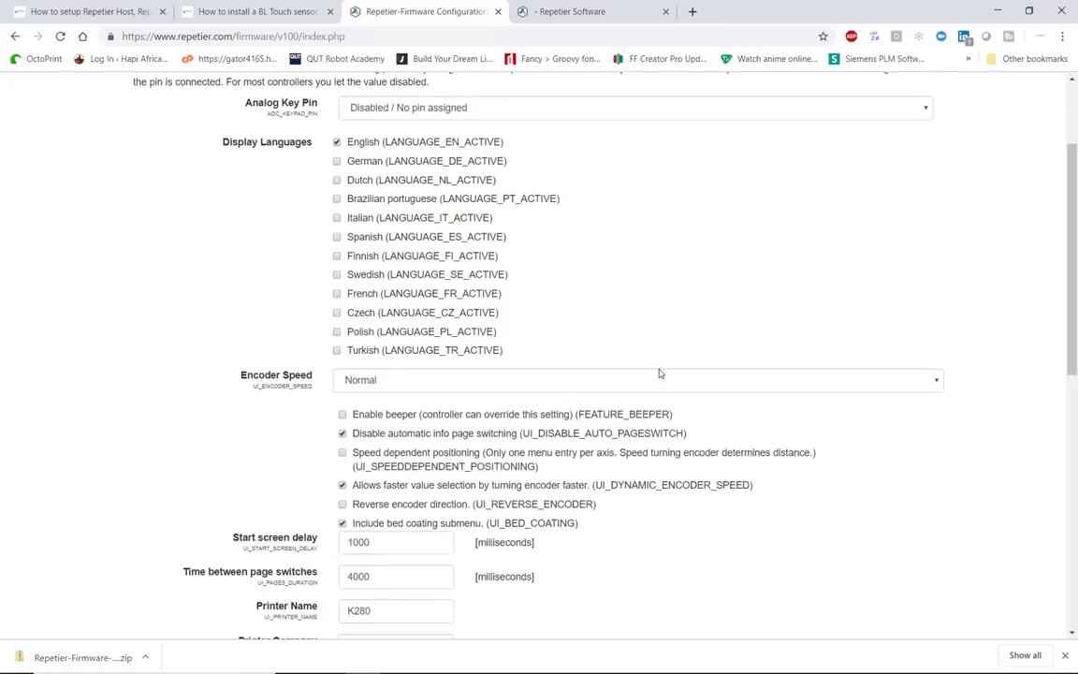
{"action": "scroll", "coordinate": [659, 374], "scroll_direction": "down", "scroll_amount": 3}
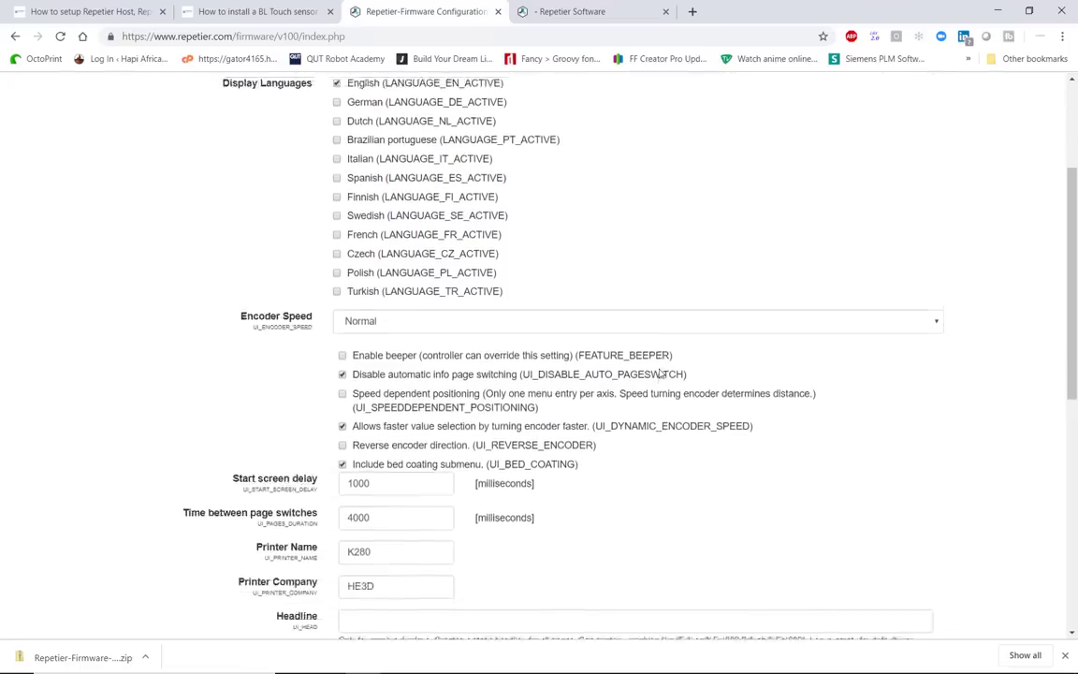
{"action": "scroll", "coordinate": [659, 374], "scroll_direction": "down", "scroll_amount": 3}
{"action": "scroll", "coordinate": [658, 373], "scroll_direction": "up", "scroll_amount": 5}
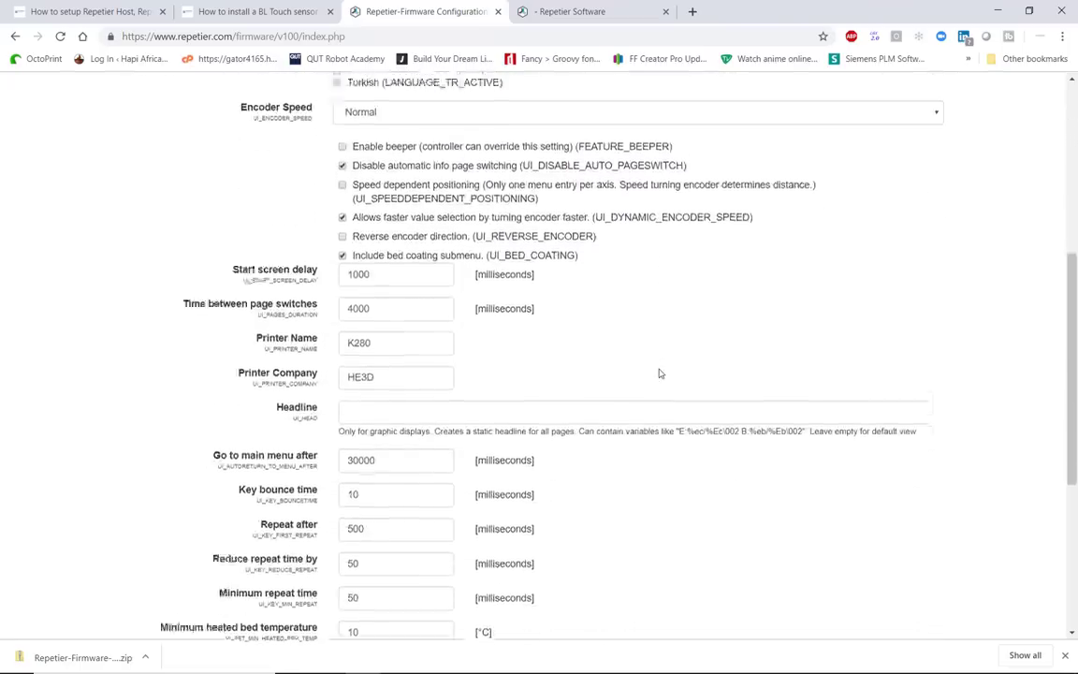
{"action": "scroll", "coordinate": [659, 373], "scroll_direction": "up", "scroll_amount": 3}
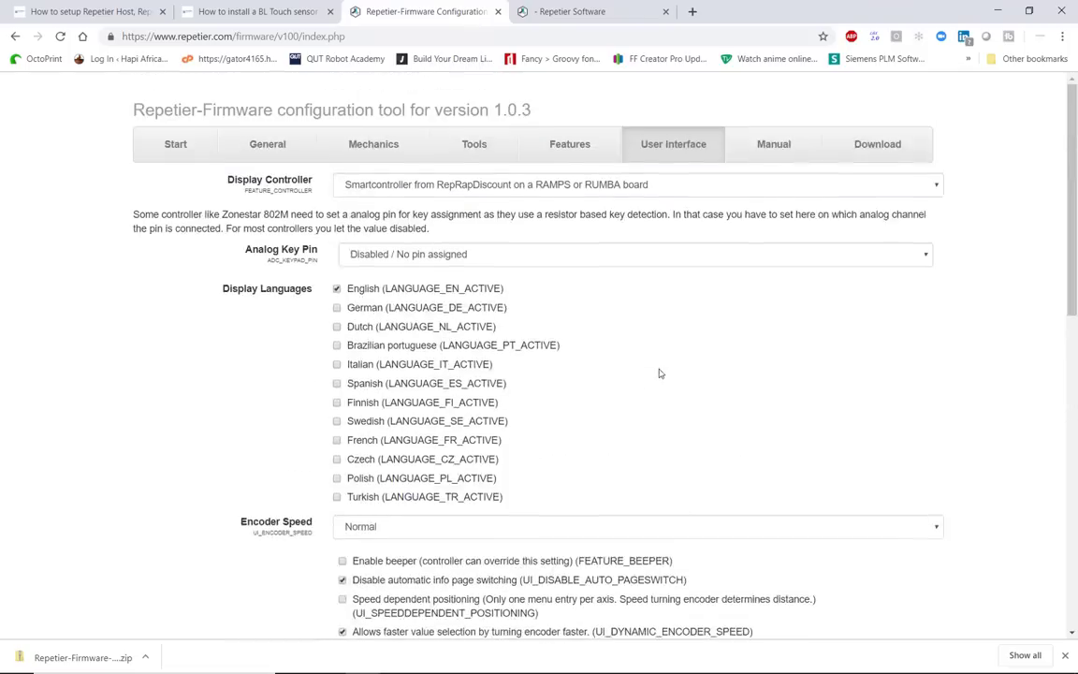
- Look through the available Display Controller choices and keep the current selection
{"action": "left_click", "coordinate": [670, 187]}
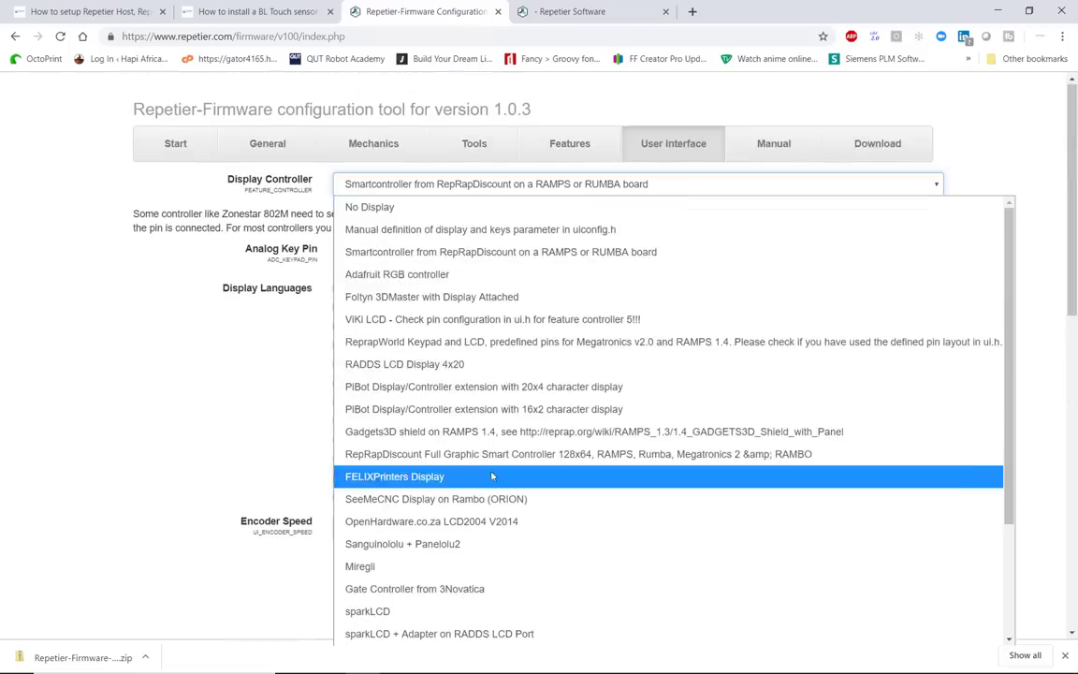
{"action": "scroll", "coordinate": [492, 476], "scroll_direction": "down", "scroll_amount": 3}
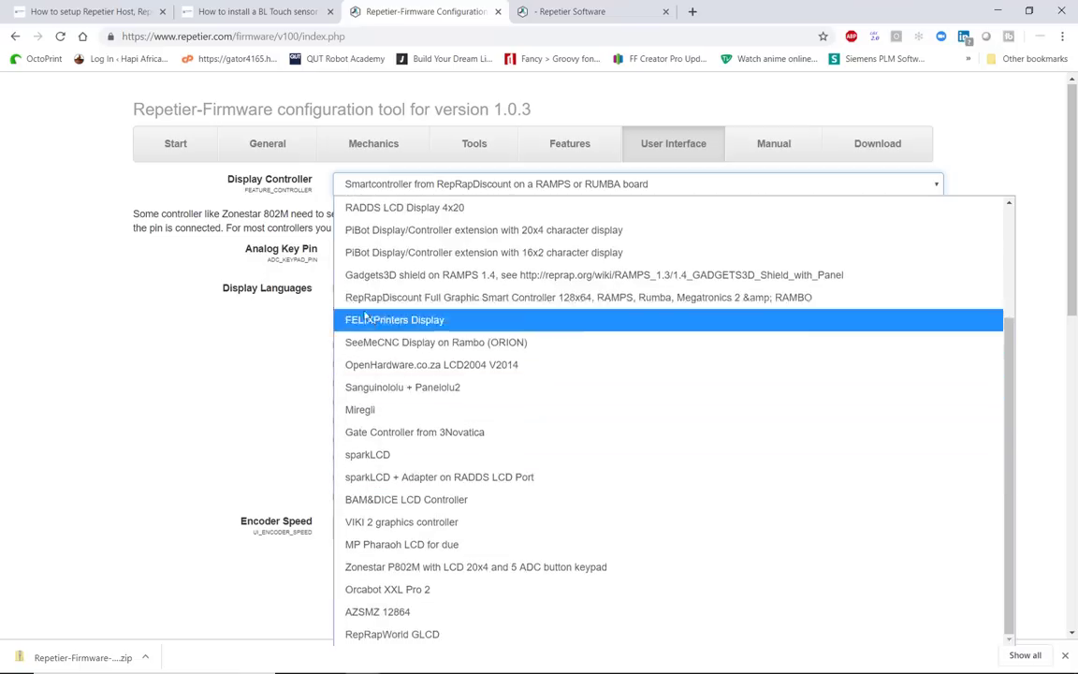
{"action": "left_click", "coordinate": [287, 249]}
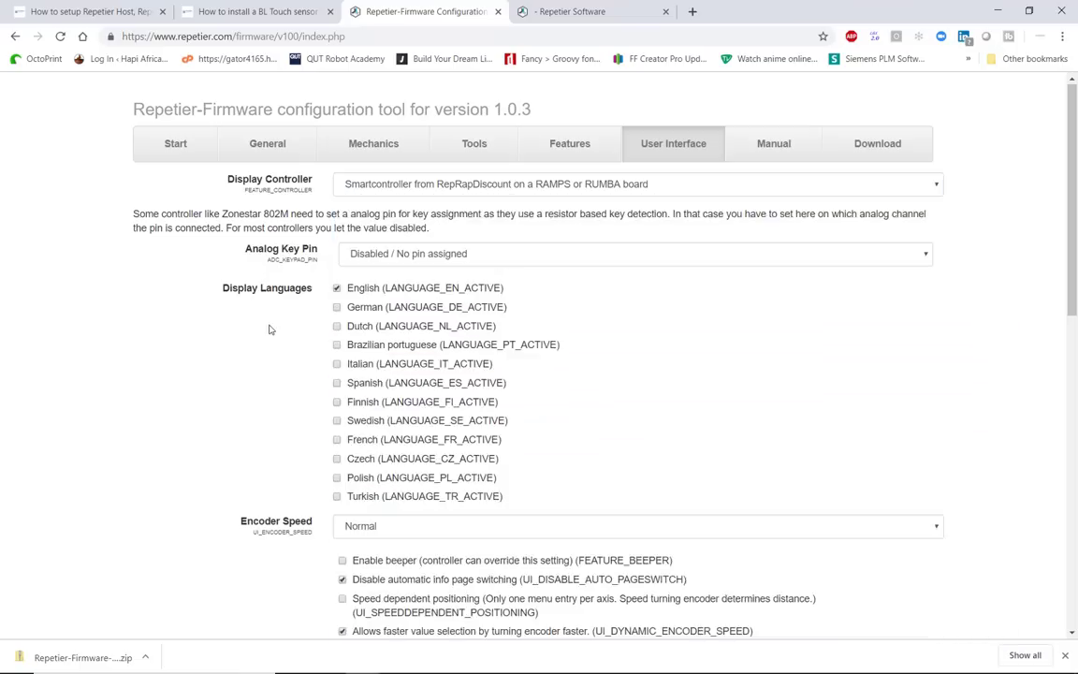
- Check the Printer Name and Printer Company entries in the User Interface settings
{"action": "scroll", "coordinate": [269, 330], "scroll_direction": "down", "scroll_amount": 4}
{"action": "scroll", "coordinate": [269, 329], "scroll_direction": "down", "scroll_amount": 3}
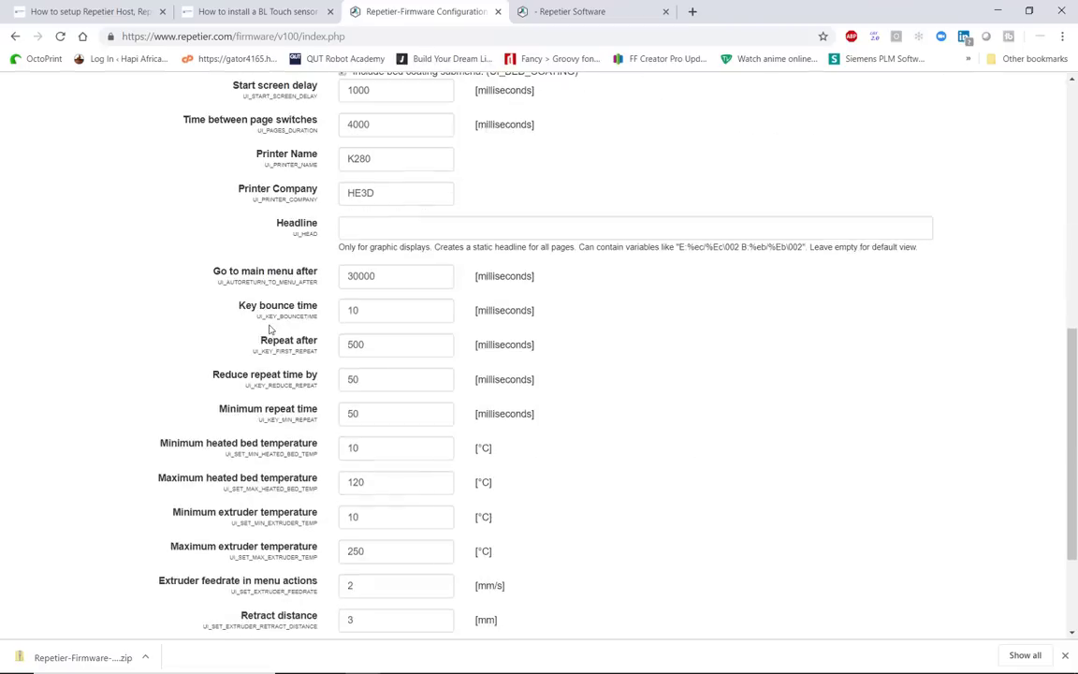
{"action": "scroll", "coordinate": [265, 251], "scroll_direction": "up", "scroll_amount": 1}
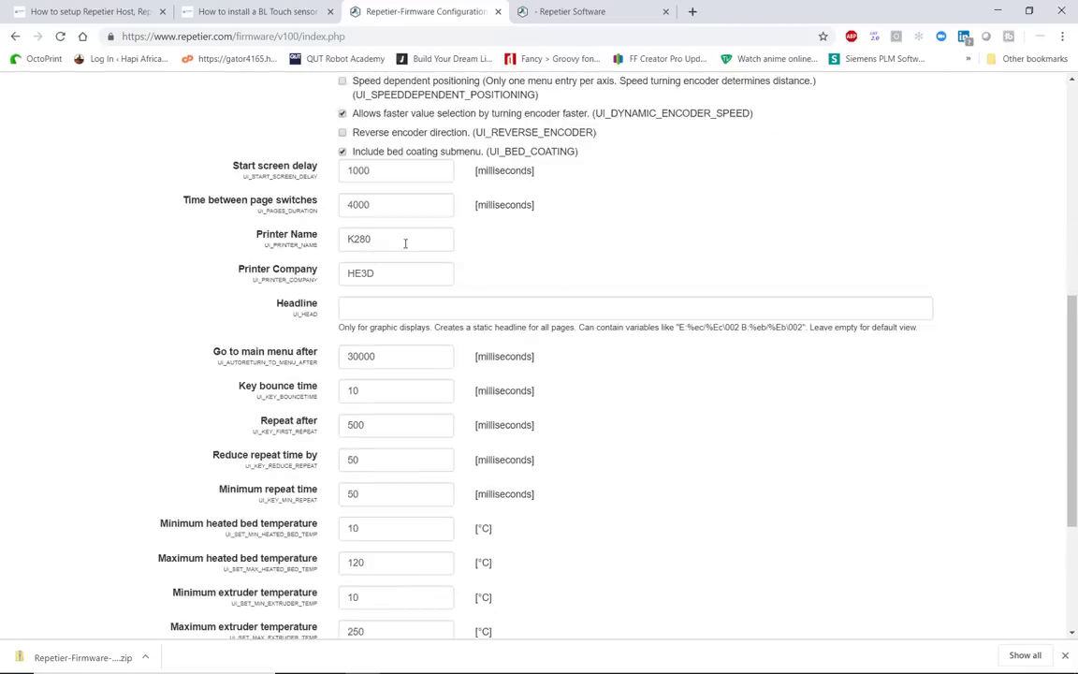
{"action": "double_click", "coordinate": [361, 241]}
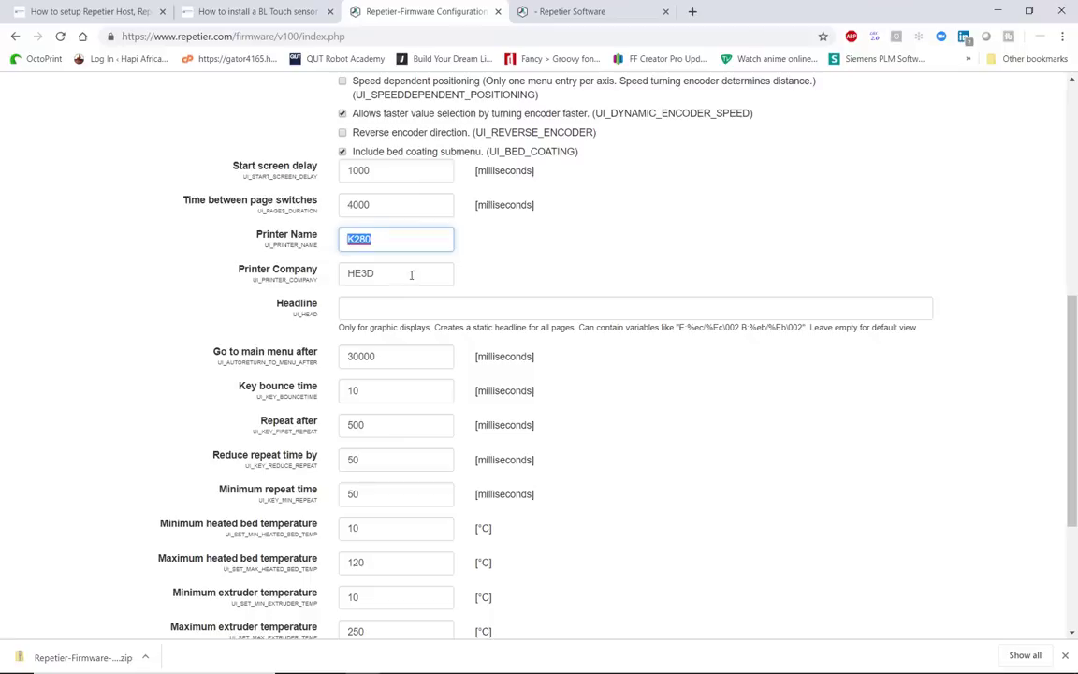
{"action": "double_click", "coordinate": [411, 275]}
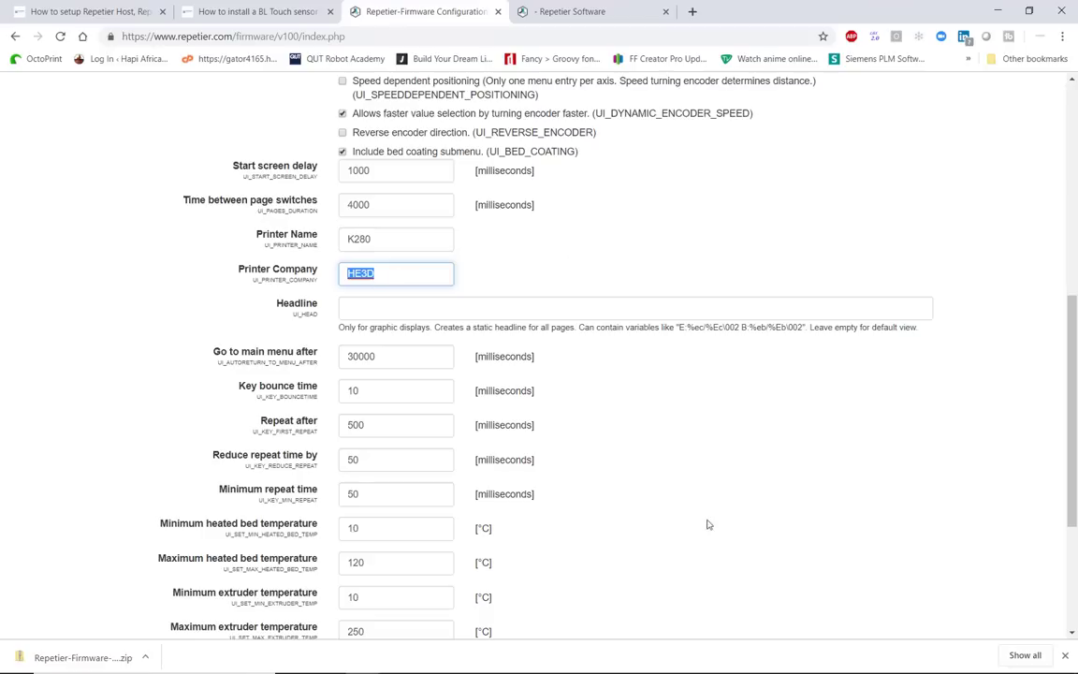
- Proceed past the remaining User Interface settings and the empty Manual Additions to the Download stage of the configuration tool
{"action": "scroll", "coordinate": [708, 523], "scroll_direction": "down", "scroll_amount": 3}
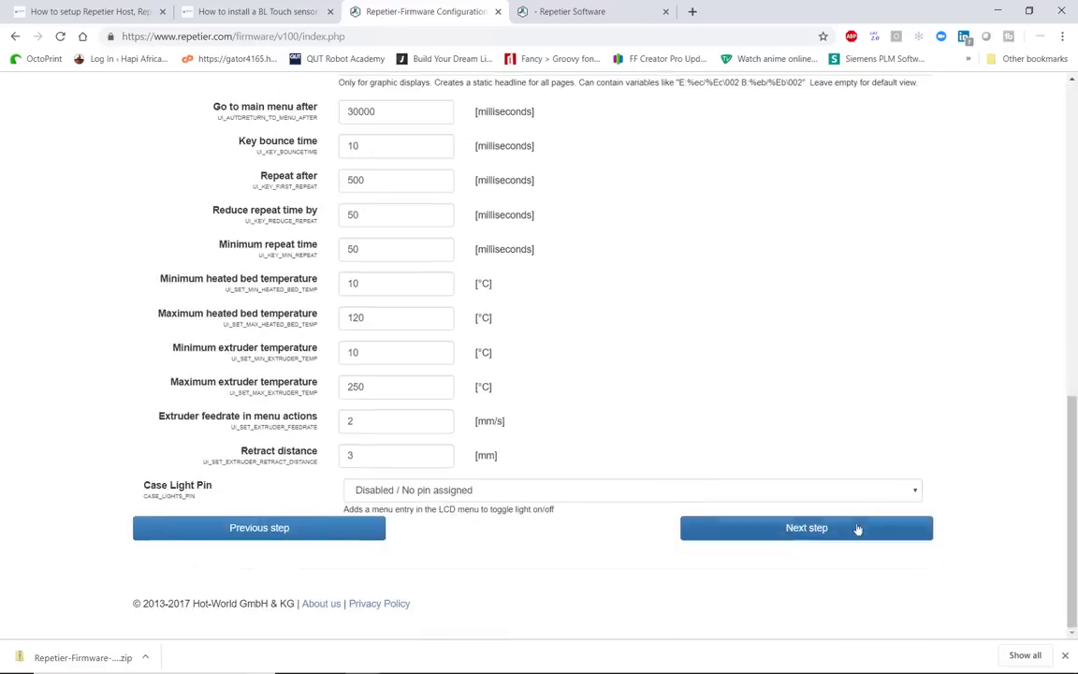
{"action": "left_click", "coordinate": [857, 529]}
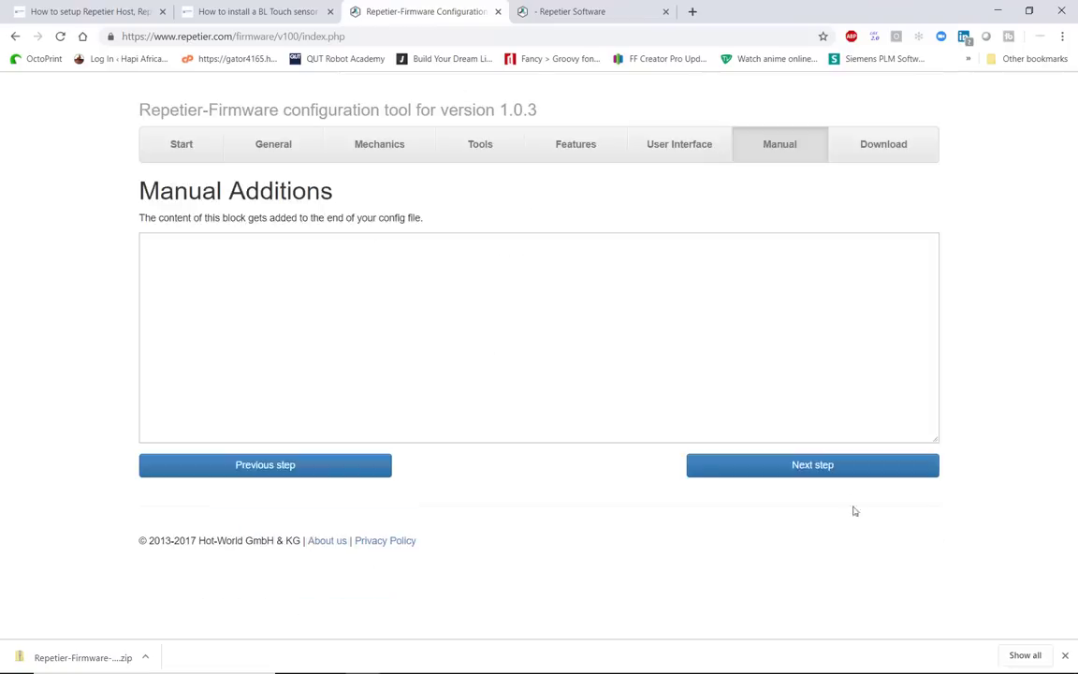
{"action": "left_click", "coordinate": [806, 465]}
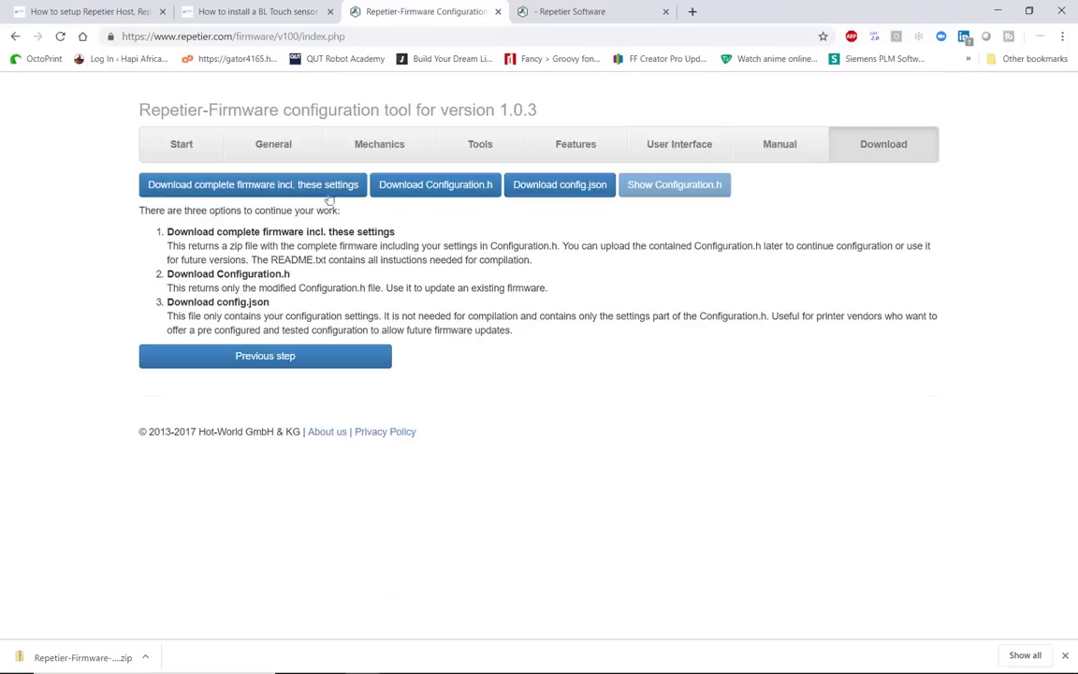
- Download the complete firmware as Repetier-Firmware-2019-04-02.zip and the settings as config.json, saving both in the HE3D TEST folder
{"action": "left_click", "coordinate": [214, 191]}
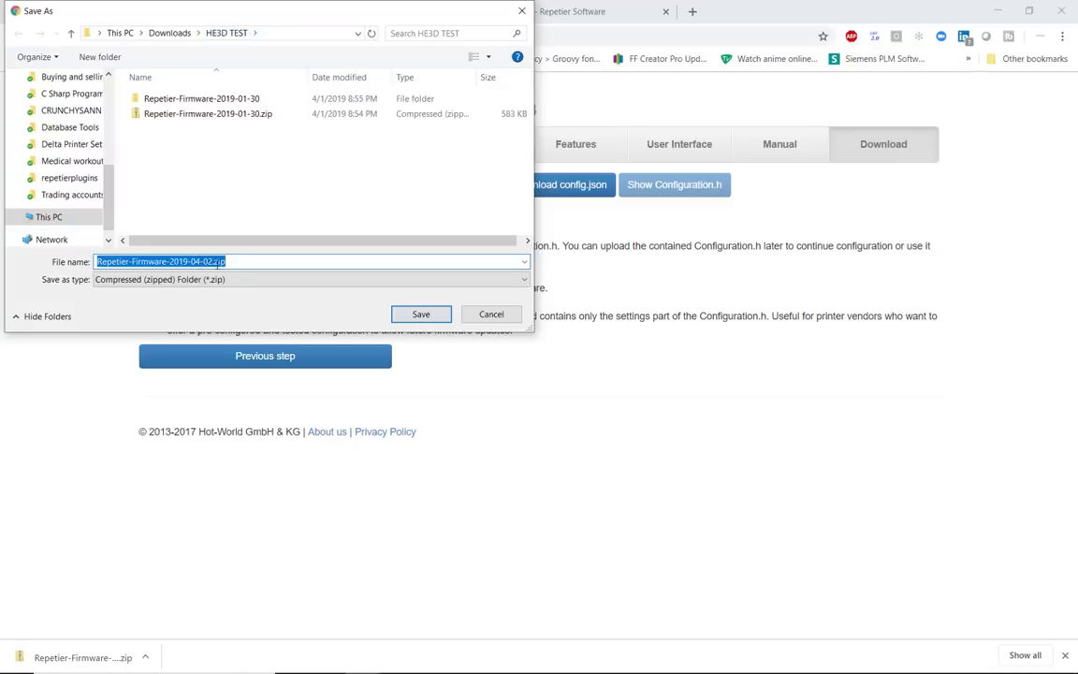
{"action": "left_click", "coordinate": [421, 314]}
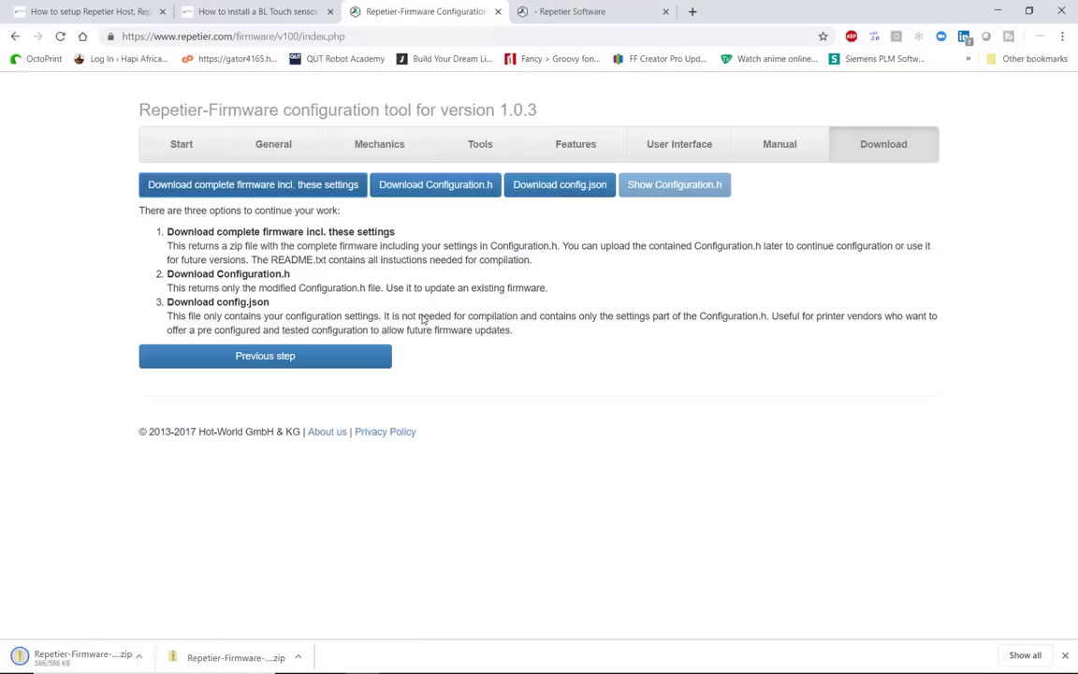
{"action": "left_click", "coordinate": [570, 187]}
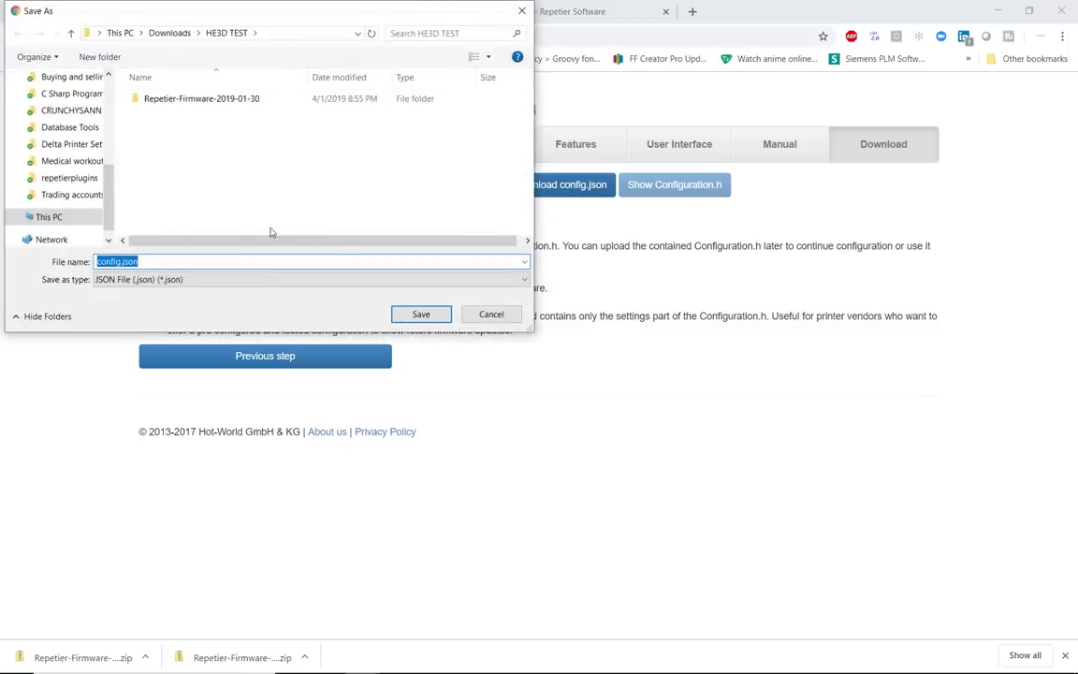
{"action": "left_click", "coordinate": [418, 314]}
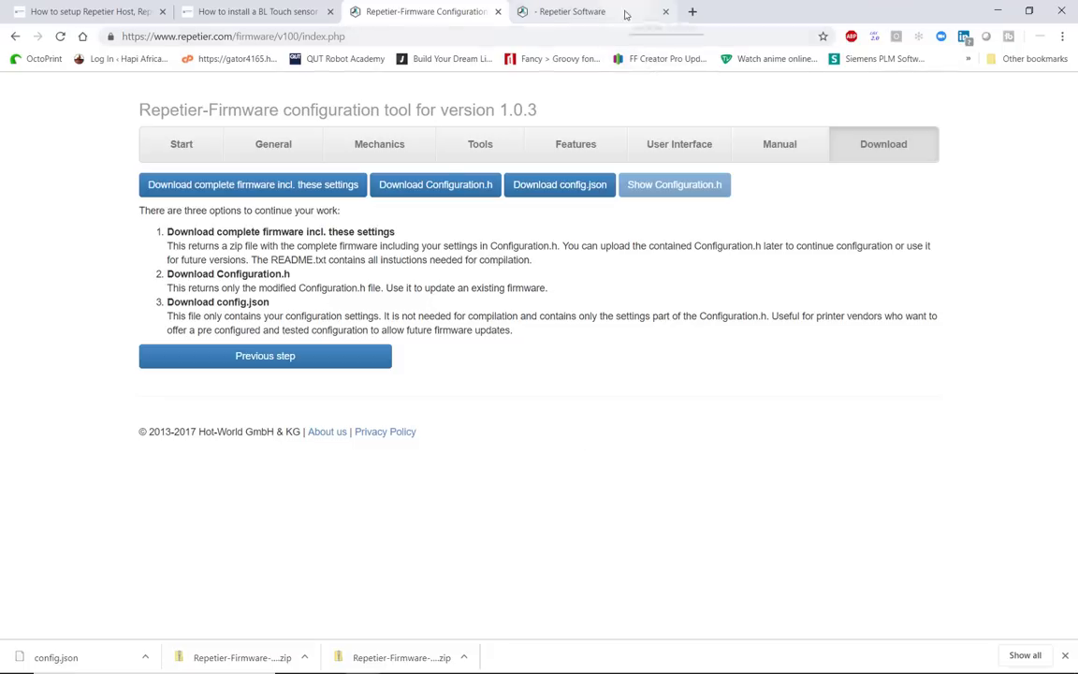
- Load arduino.cc in place of the Repetier Software page and go to the Arduino software downloads
{"action": "left_click", "coordinate": [571, 11]}
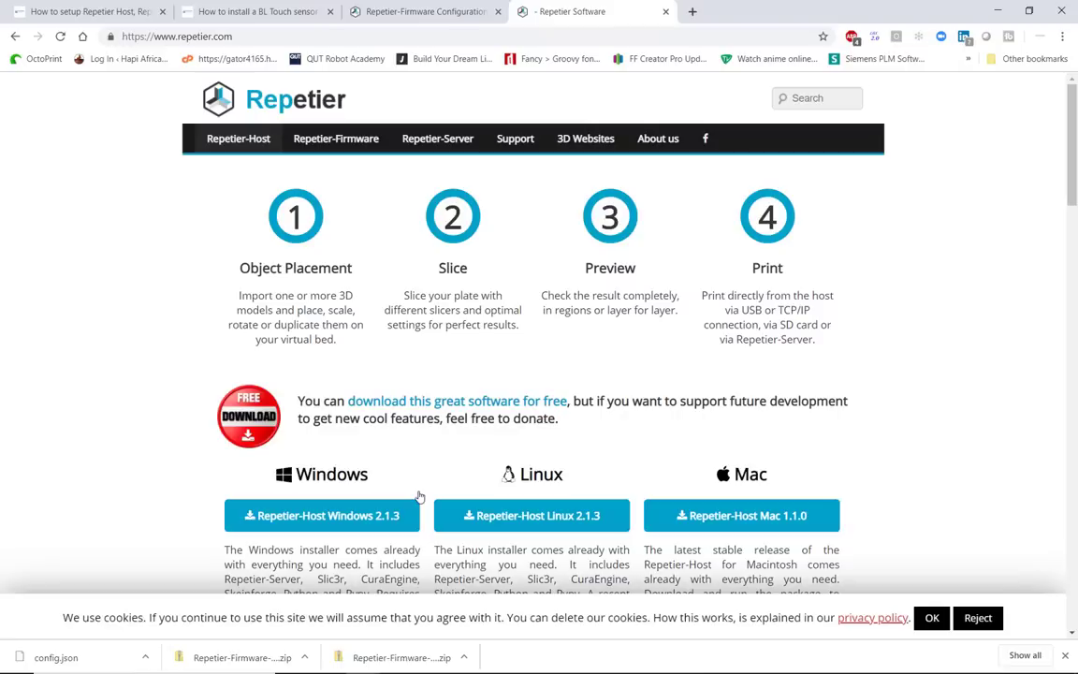
{"action": "left_click", "coordinate": [269, 37]}
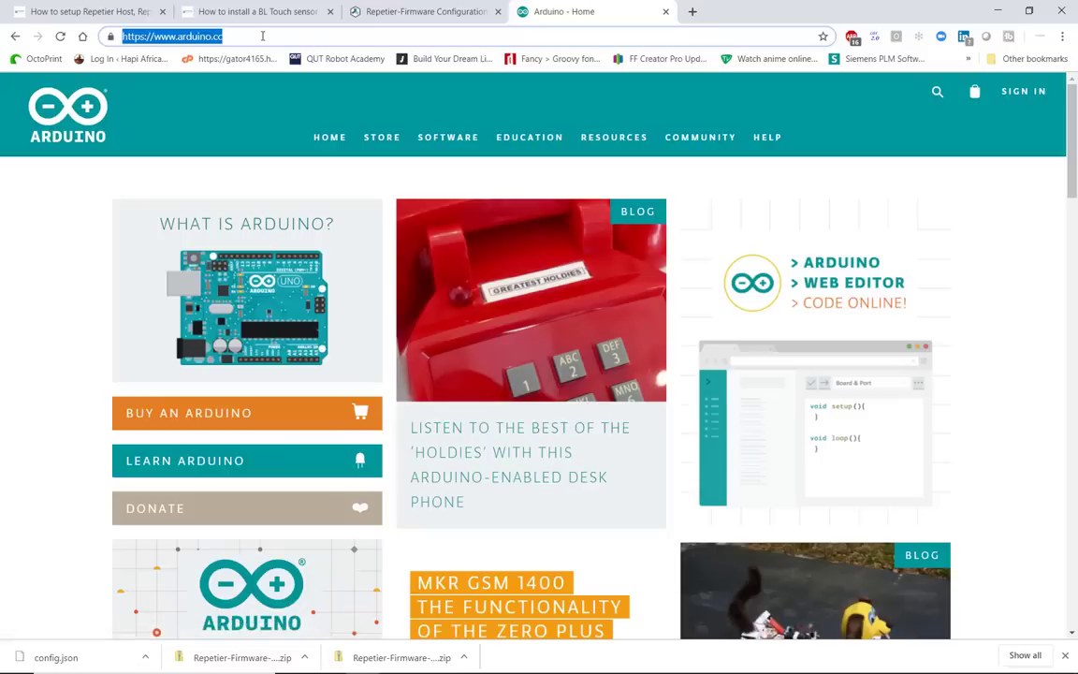
{"action": "mouse_move", "coordinate": [448, 139]}
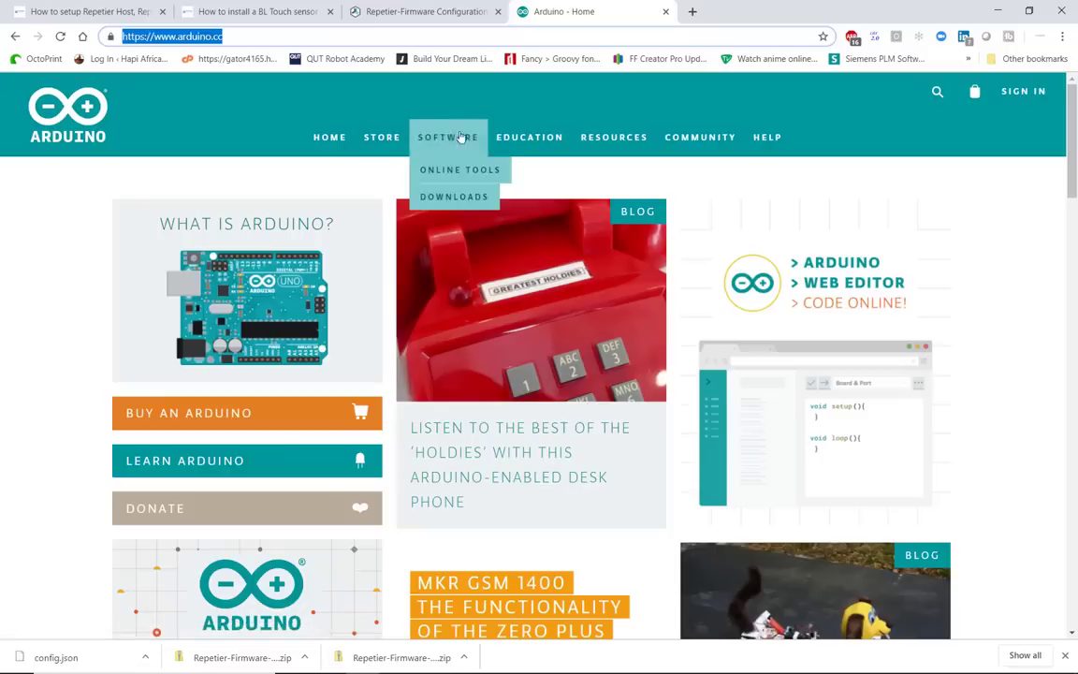
{"action": "left_click", "coordinate": [456, 198]}
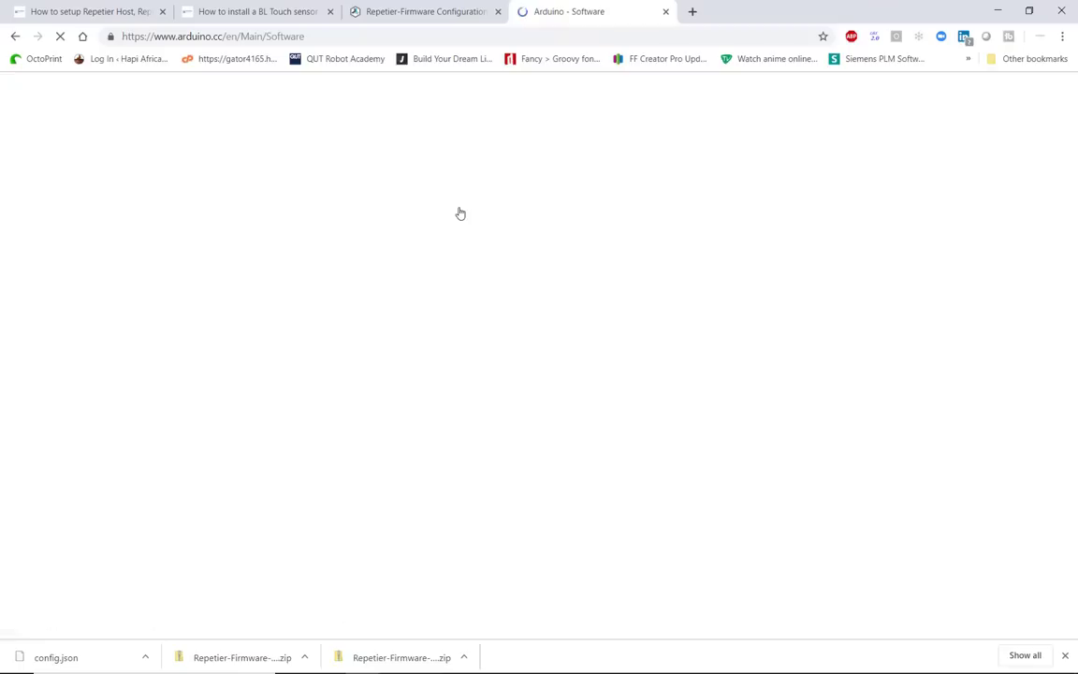
- Check the current Arduino IDE version and its available operating system downloads, and close the Arduino page
{"action": "scroll", "coordinate": [474, 532], "scroll_direction": "down", "scroll_amount": 3}
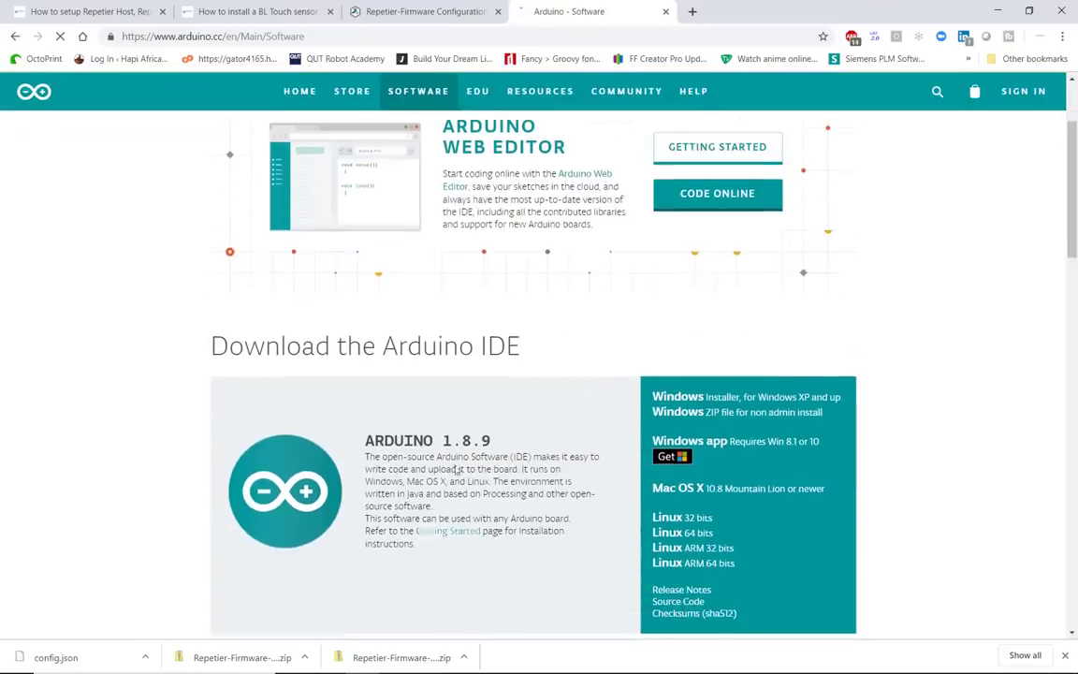
{"action": "left_click_drag", "start_coordinate": [445, 447], "coordinate": [502, 450]}
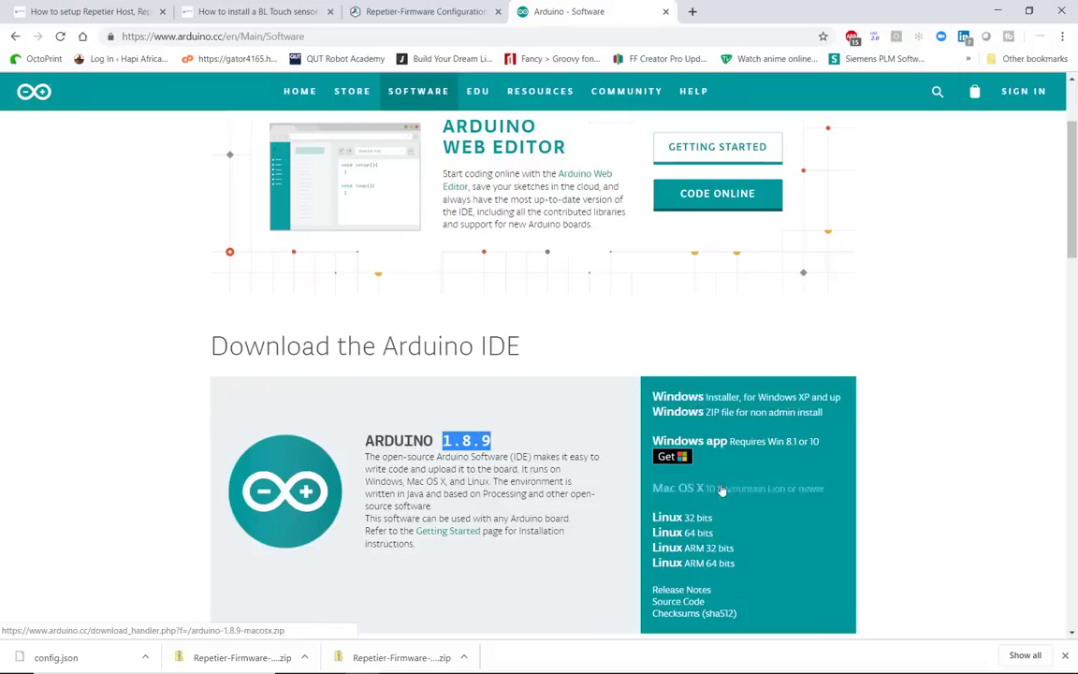
{"action": "left_click", "coordinate": [695, 534]}
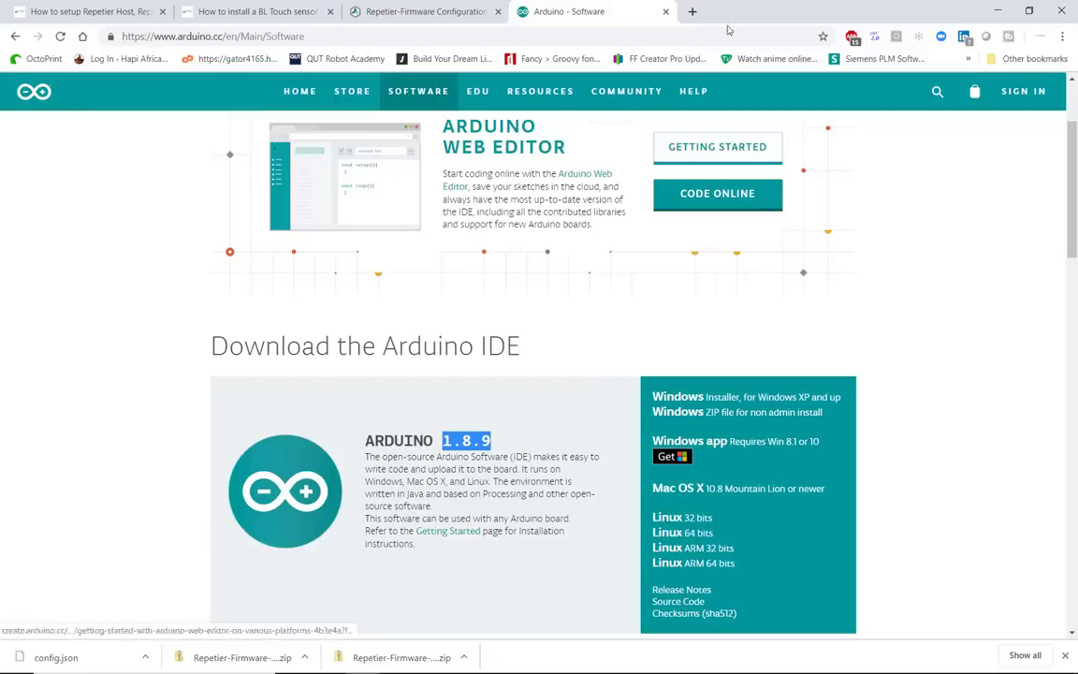
{"action": "left_click", "coordinate": [666, 13]}
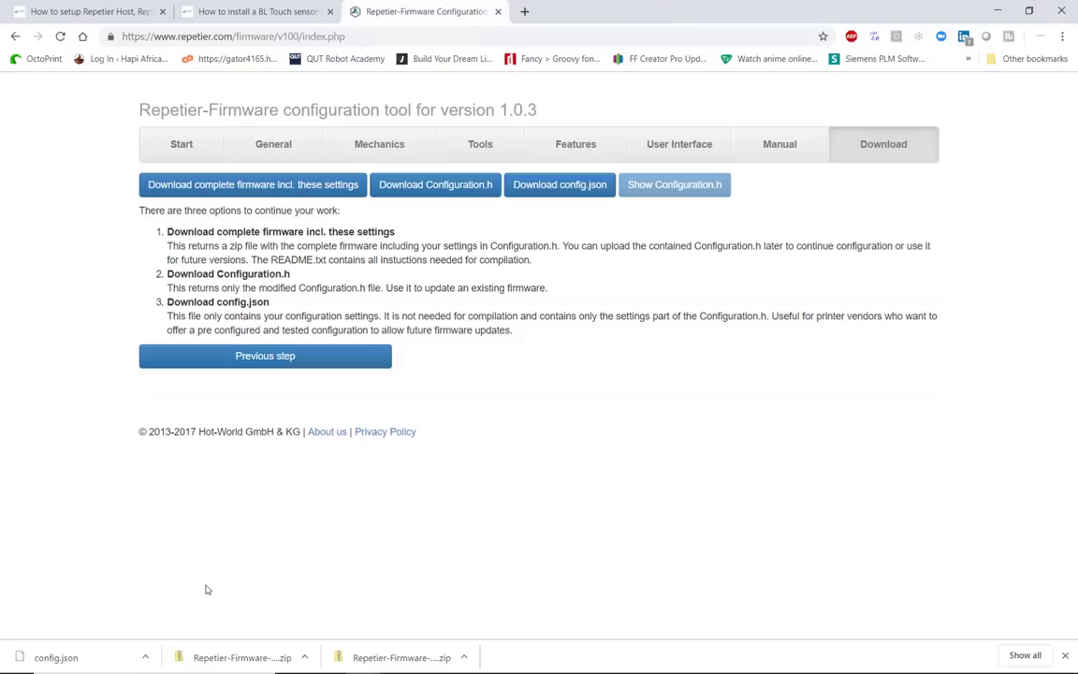
- Switch to the HE3D TEST folder in File Explorer and extract Repetier-Firmware-2019-04-02.zip to the suggested Repetier-Firmware-2019-04-02 folder
{"action": "mouse_move", "coordinate": [409, 648]}
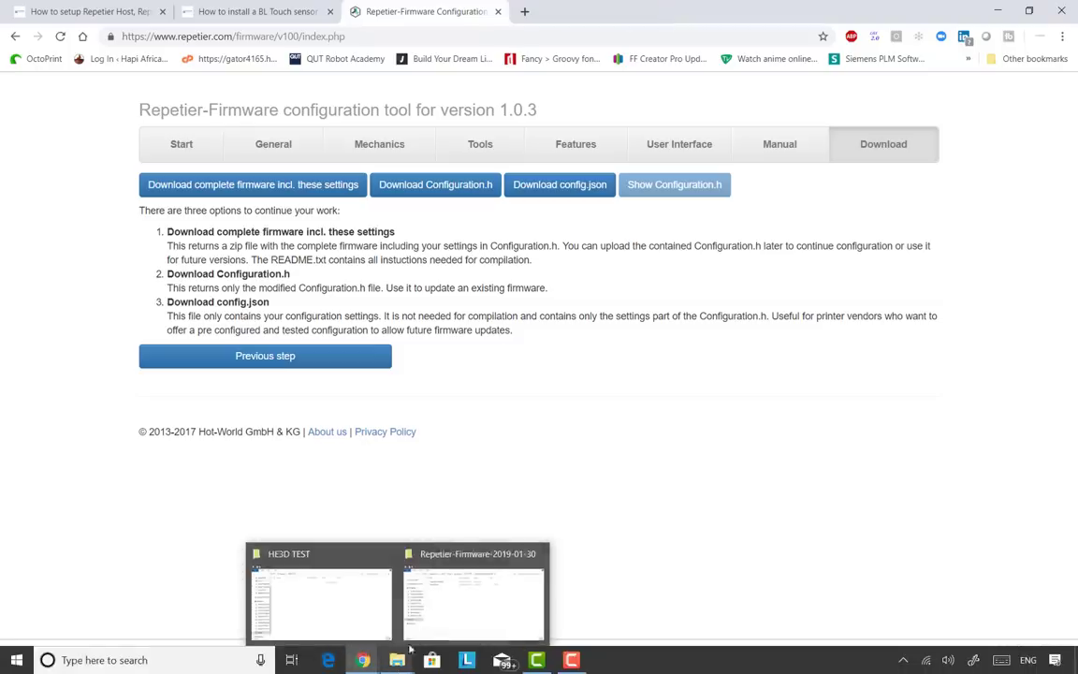
{"action": "left_click", "coordinate": [351, 602]}
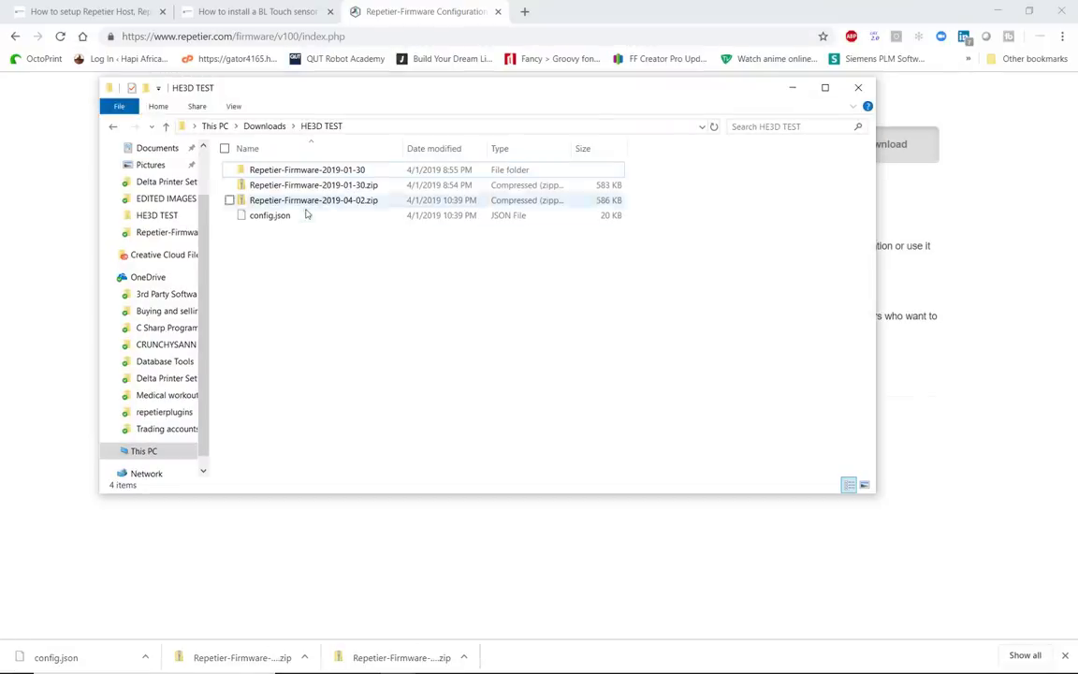
{"action": "left_click", "coordinate": [346, 201]}
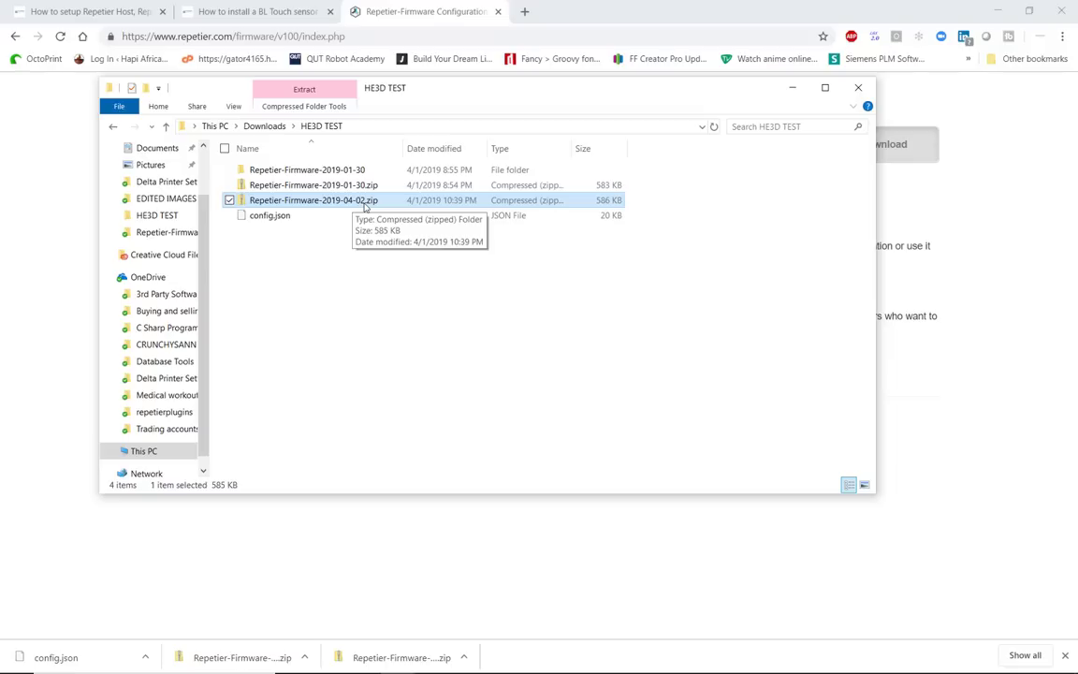
{"action": "right_click", "coordinate": [330, 202]}
{"action": "left_click", "coordinate": [299, 252]}
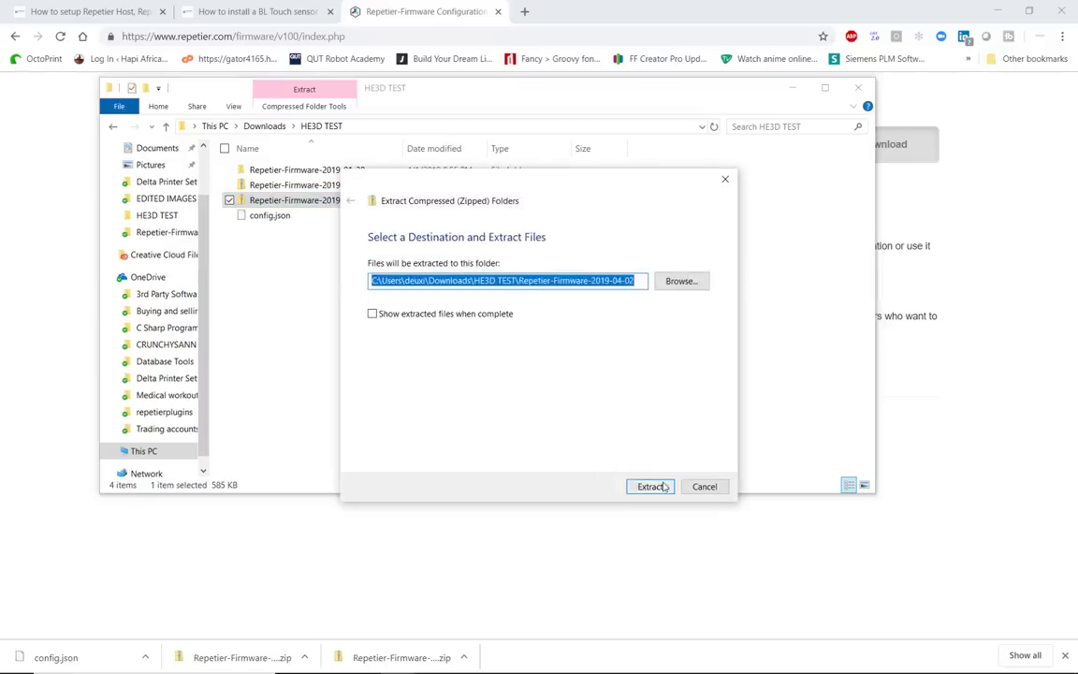
{"action": "left_click", "coordinate": [652, 486]}
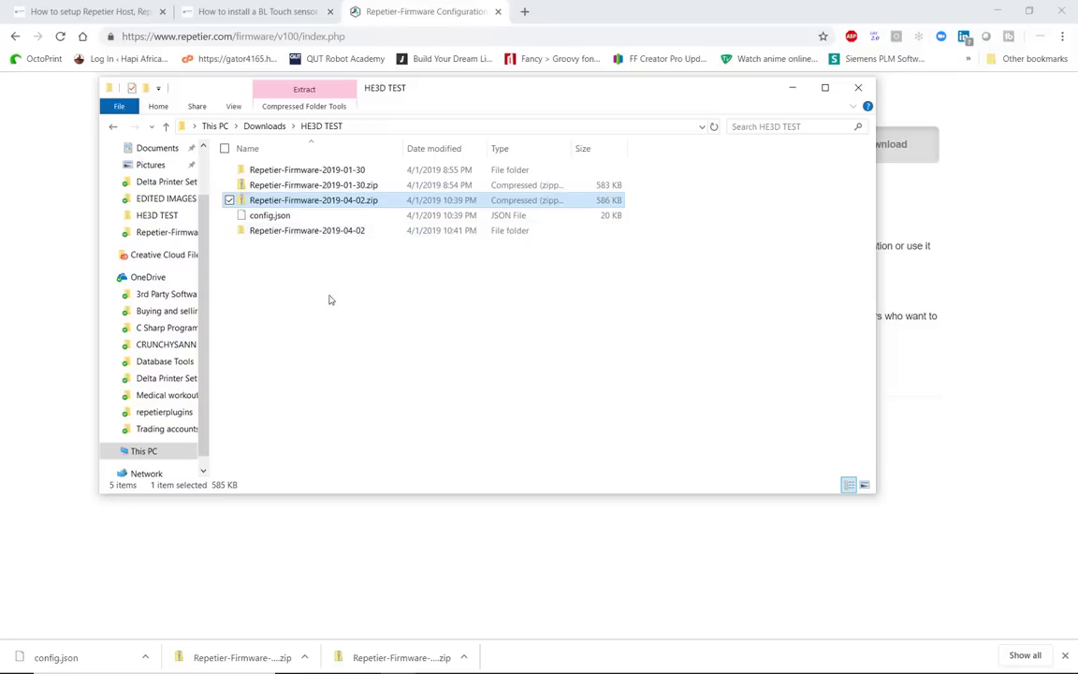
- Open Repetier.ino from the extracted Repetier-Firmware/Repetier folder in the Arduino IDE and maximize the sketch window
{"action": "double_click", "coordinate": [367, 231]}
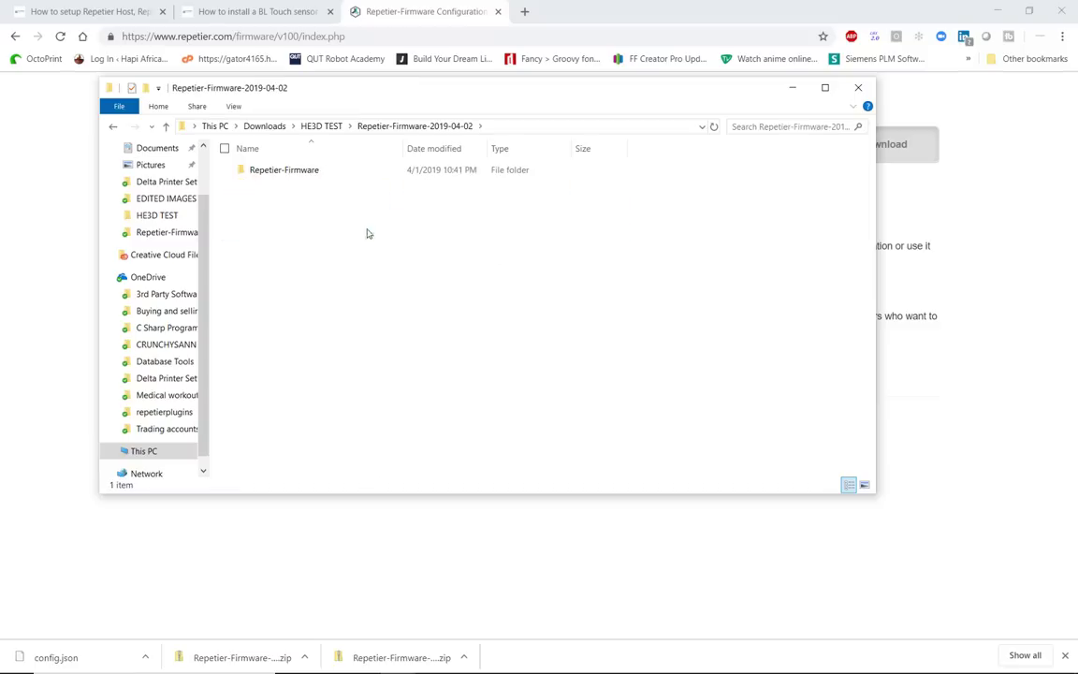
{"action": "double_click", "coordinate": [294, 176]}
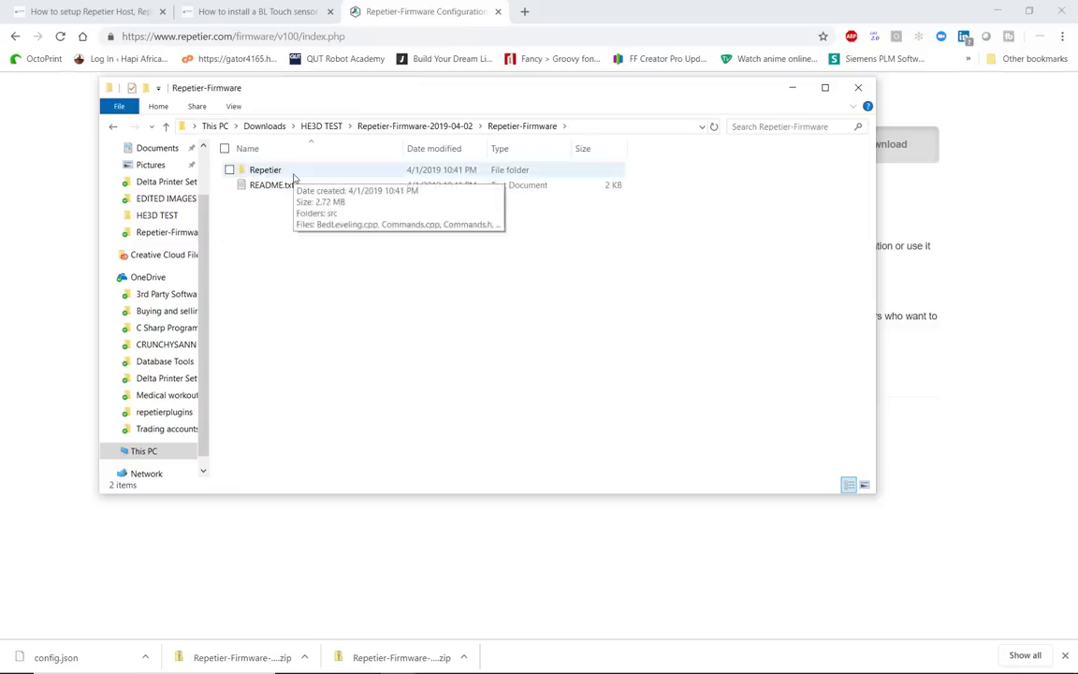
{"action": "double_click", "coordinate": [294, 176]}
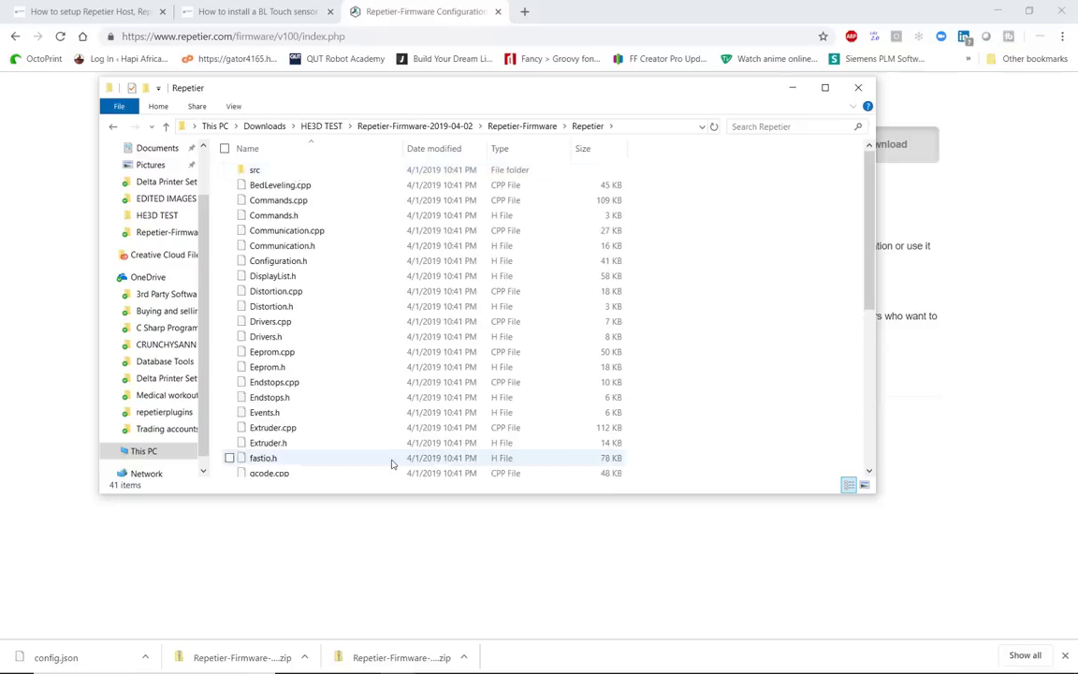
{"action": "scroll", "coordinate": [392, 462], "scroll_direction": "down", "scroll_amount": 4}
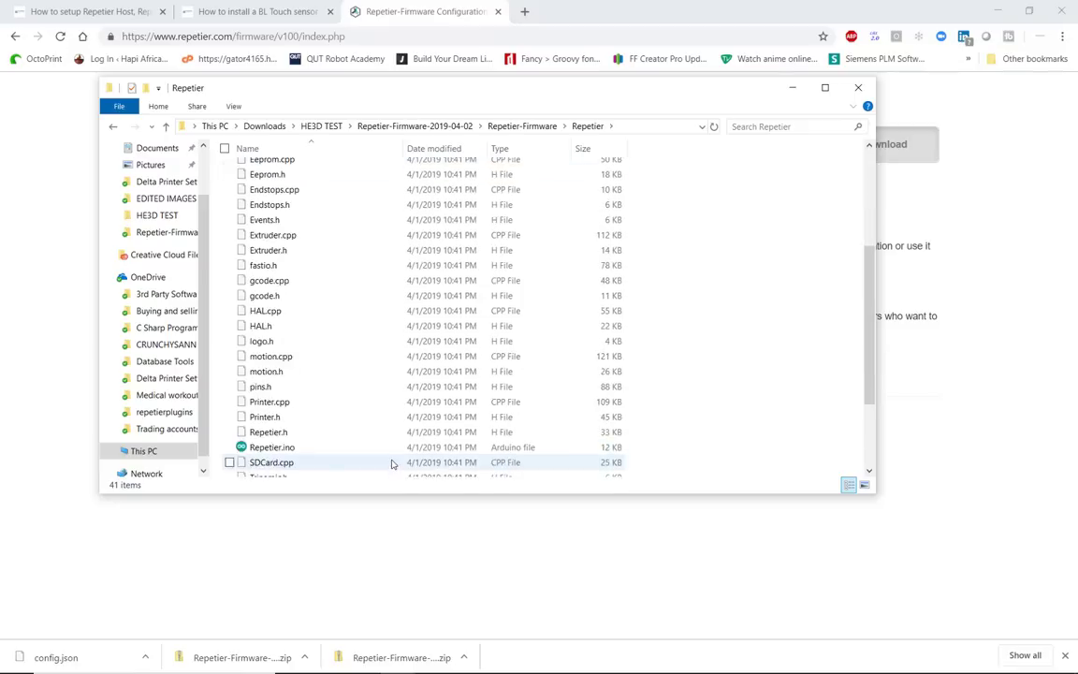
{"action": "double_click", "coordinate": [274, 450]}
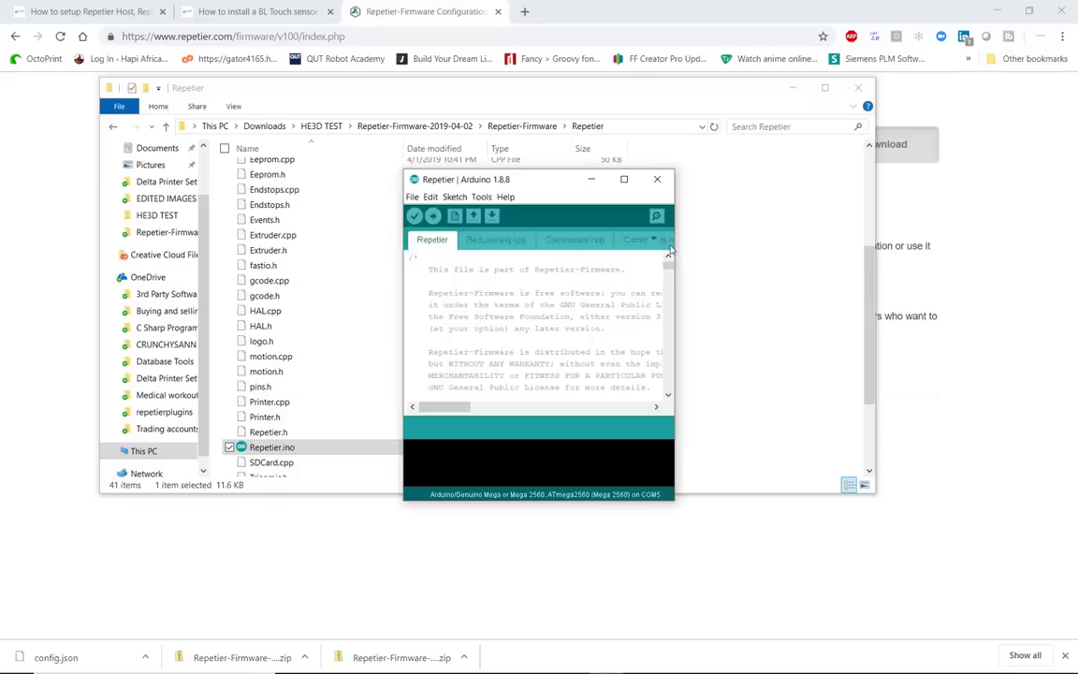
{"action": "left_click", "coordinate": [624, 178]}
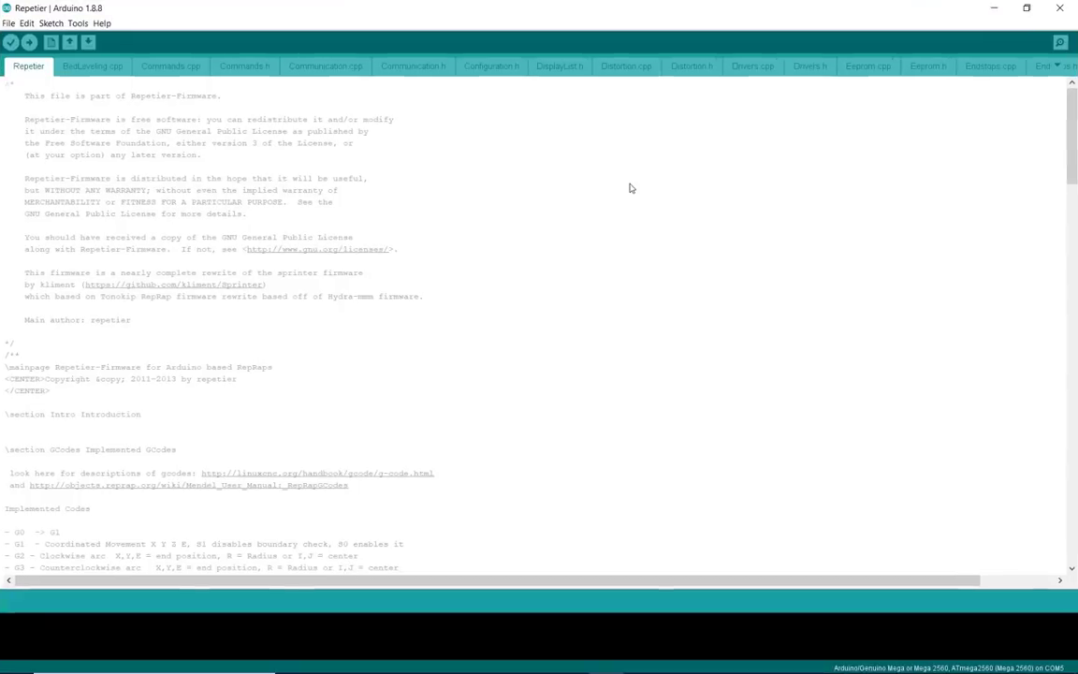
- Look through Configuration.h, examining the fan, drive system, extruder, retraction and heated bed definitions
{"action": "left_click", "coordinate": [495, 68]}
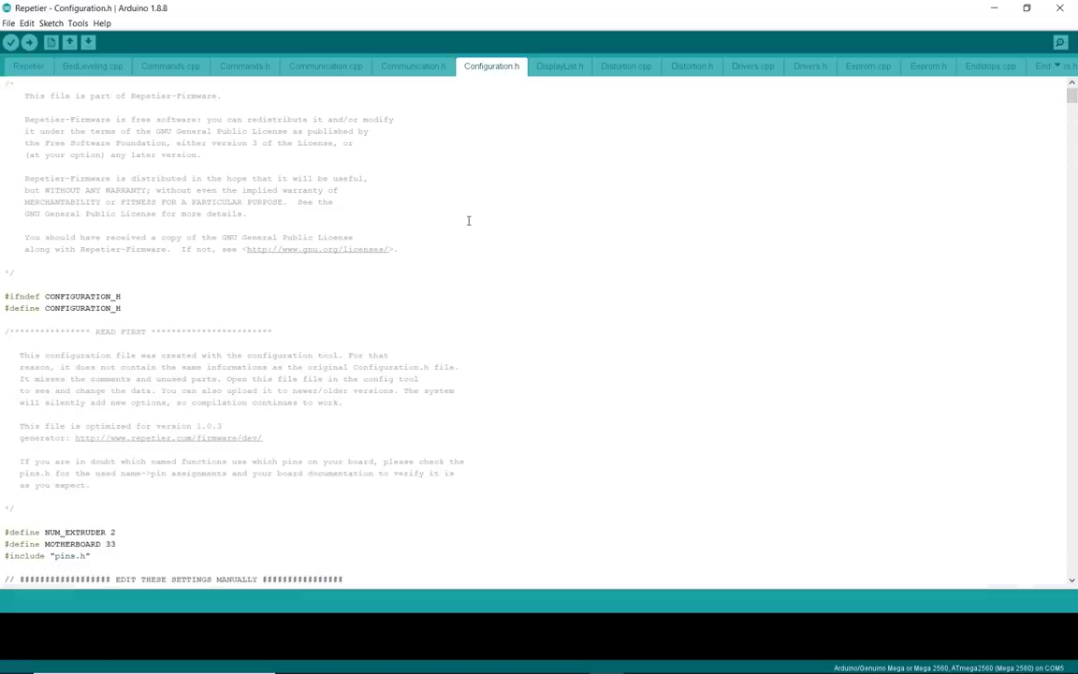
{"action": "scroll", "coordinate": [469, 220], "scroll_direction": "down", "scroll_amount": 8}
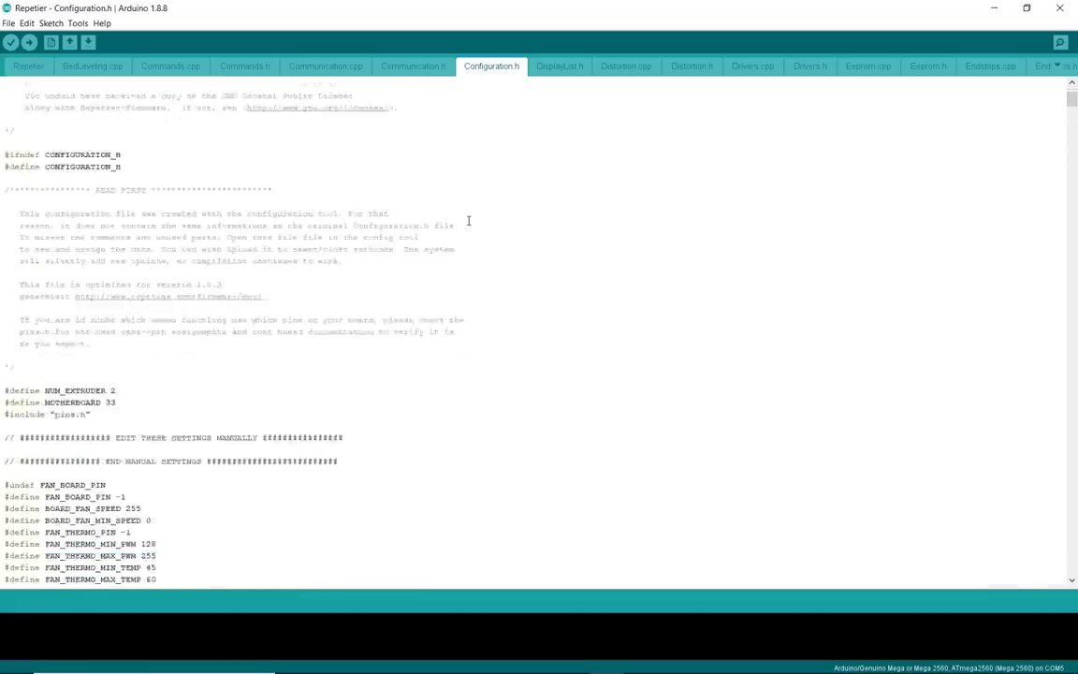
{"action": "scroll", "coordinate": [469, 220], "scroll_direction": "down", "scroll_amount": 9}
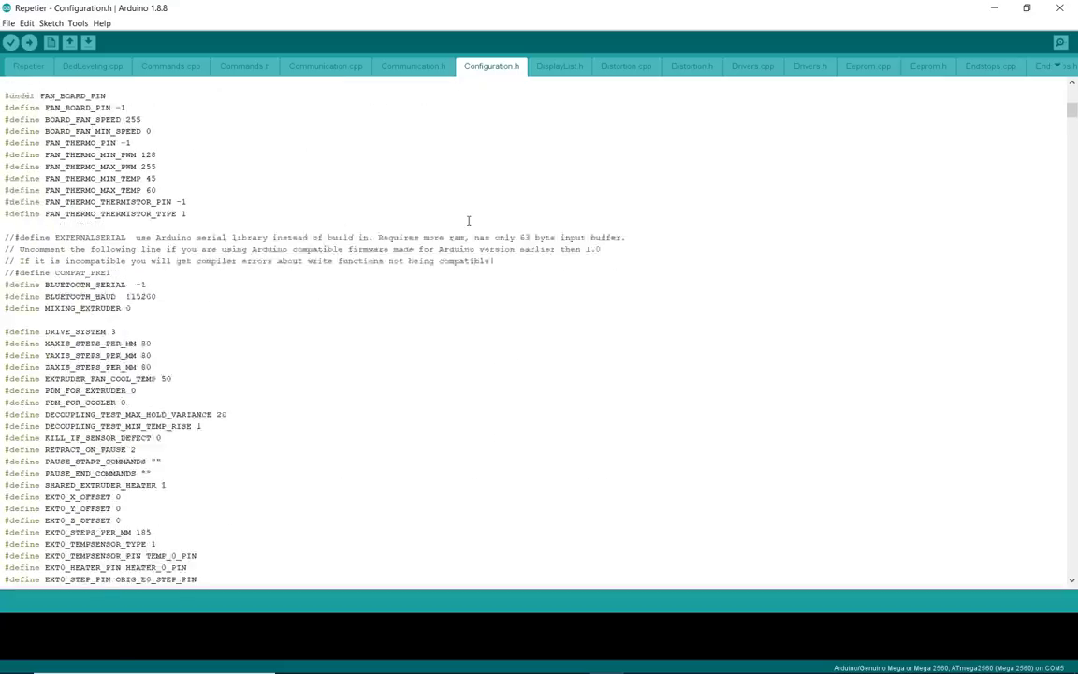
{"action": "scroll", "coordinate": [469, 220], "scroll_direction": "down", "scroll_amount": 1}
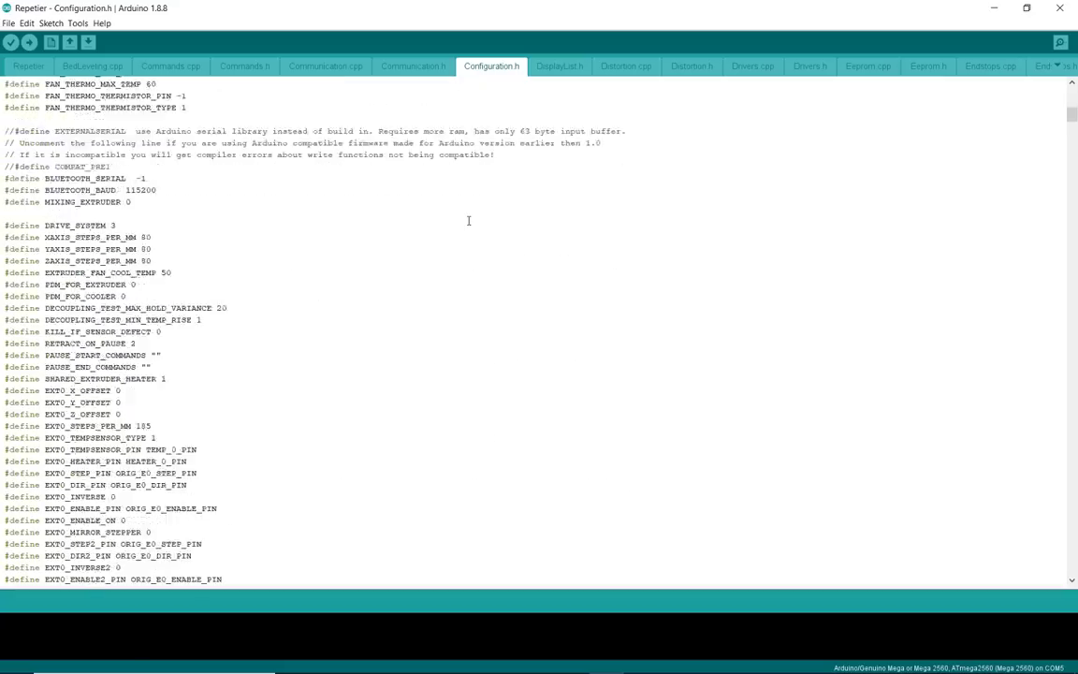
{"action": "scroll", "coordinate": [469, 220], "scroll_direction": "down", "scroll_amount": 18}
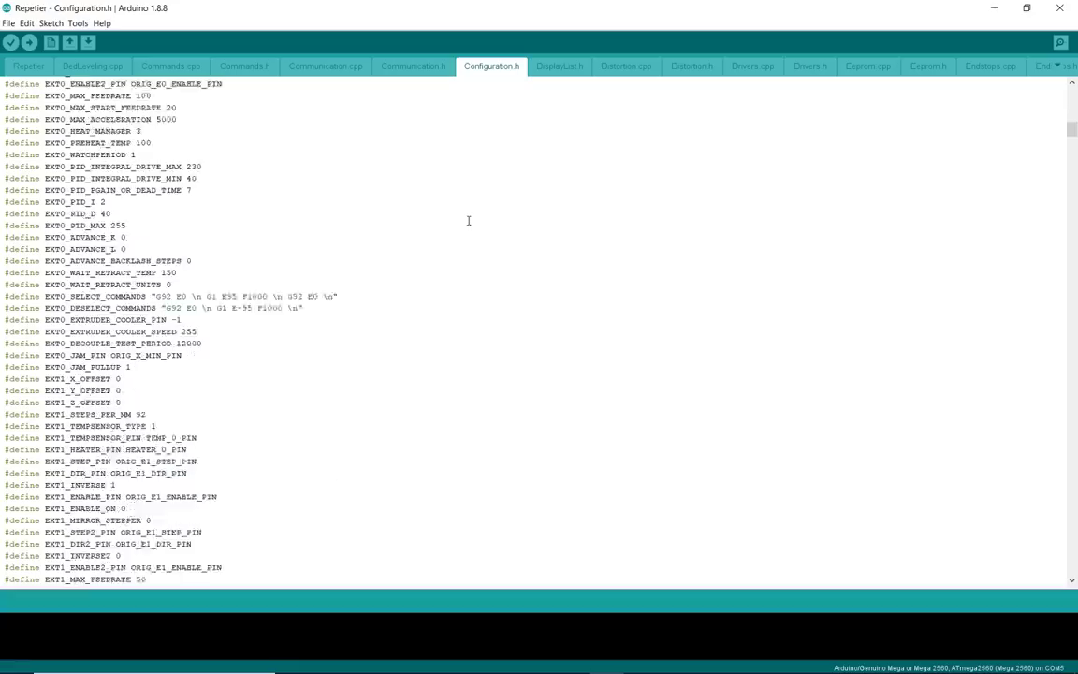
{"action": "scroll", "coordinate": [469, 220], "scroll_direction": "down", "scroll_amount": 18}
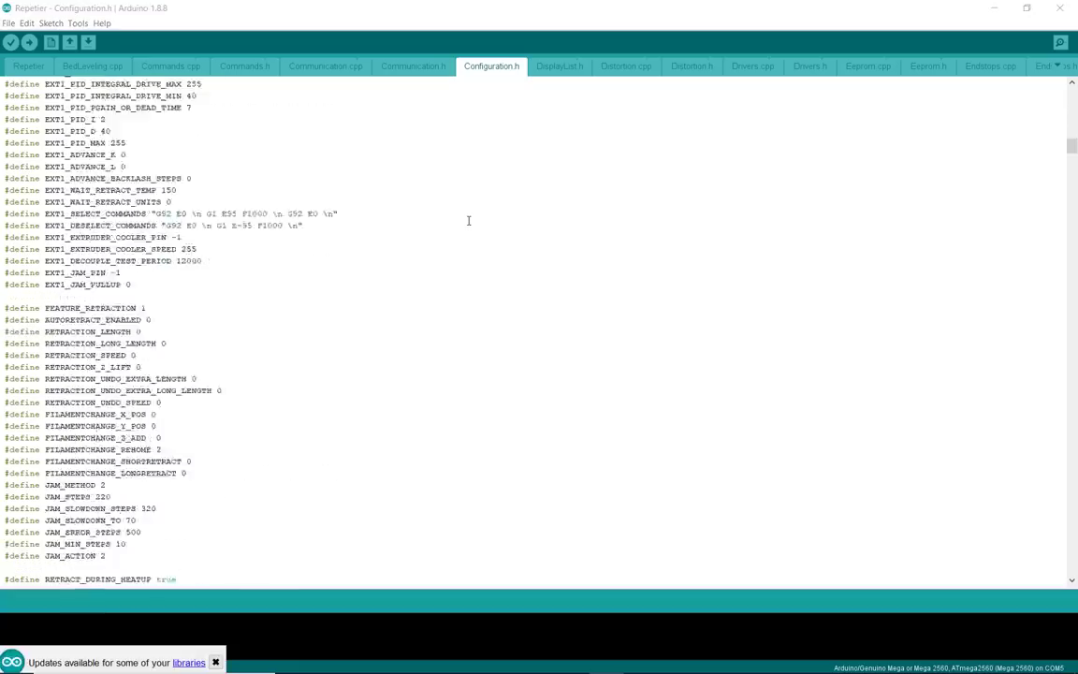
{"action": "scroll", "coordinate": [469, 220], "scroll_direction": "down", "scroll_amount": 10}
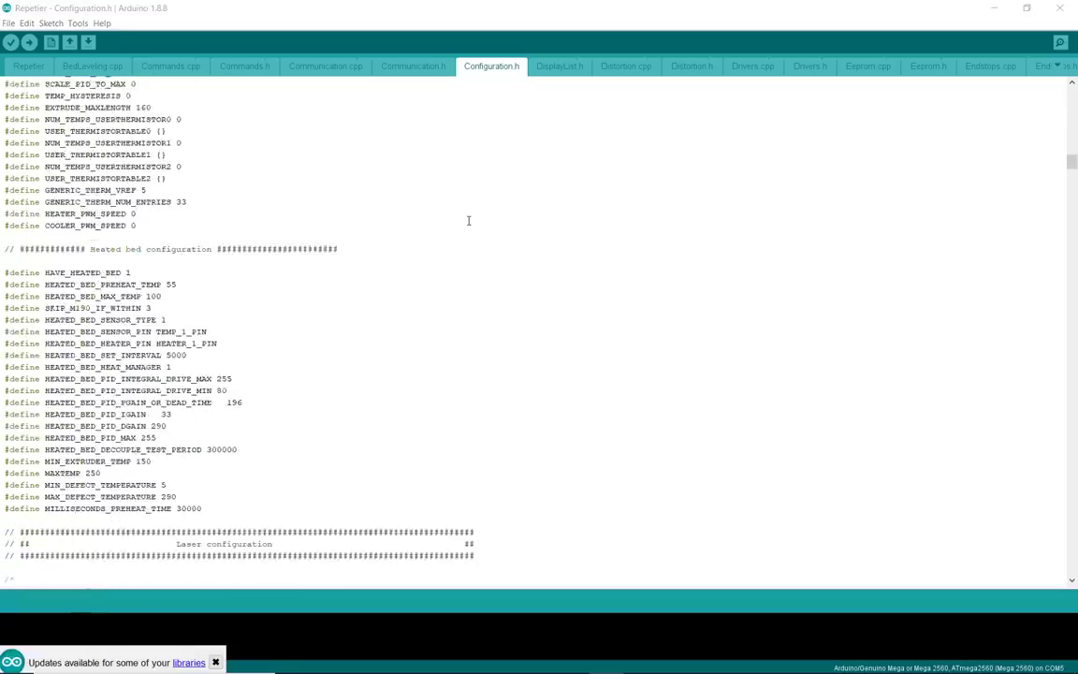
{"action": "scroll", "coordinate": [469, 220], "scroll_direction": "down", "scroll_amount": 4}
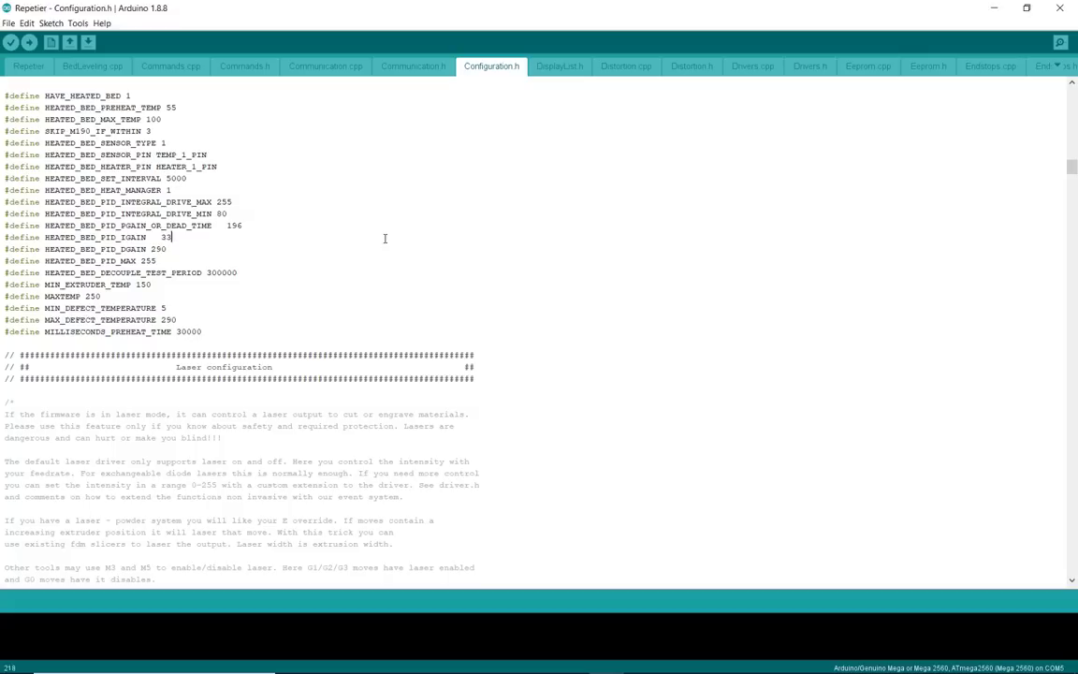
- Find "eeprom" in Configuration.h and set EEPROM_MODE to 2
{"action": "key", "text": "ctrl+f"}
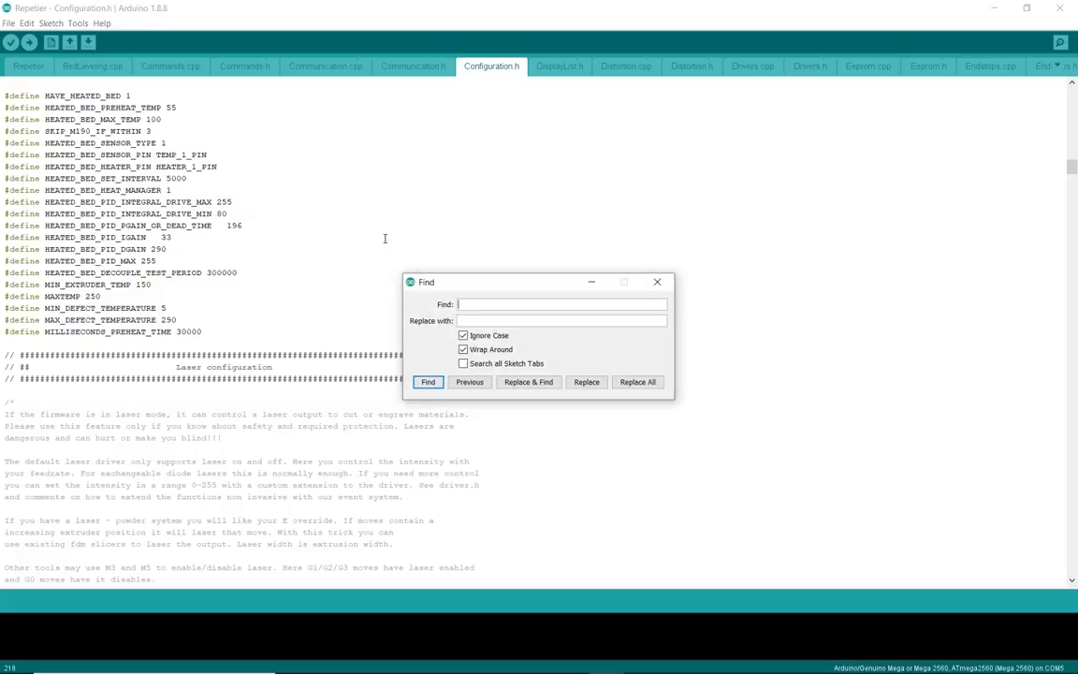
{"action": "type", "text": "eeprom"}
{"action": "key", "text": "Return"}
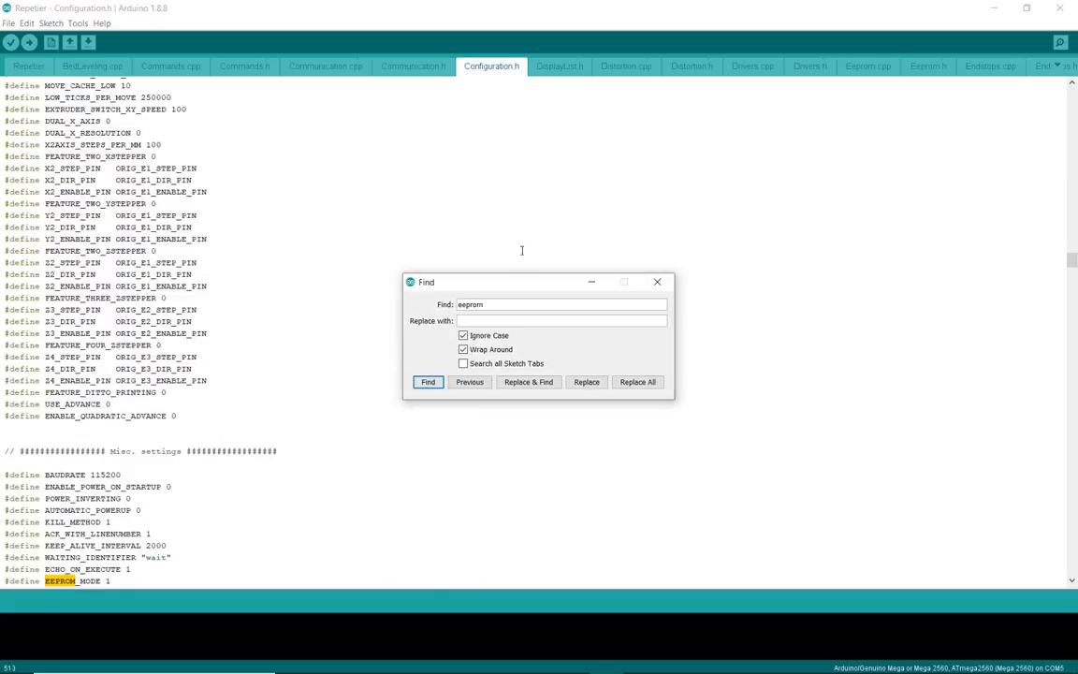
{"action": "left_click", "coordinate": [657, 282]}
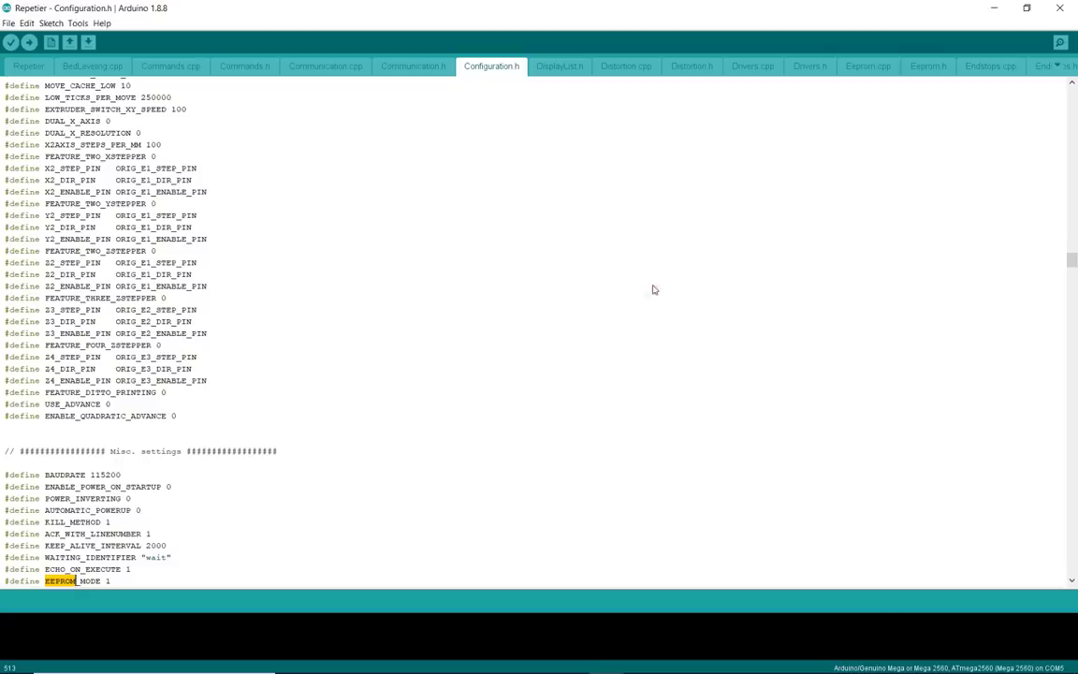
{"action": "left_click", "coordinate": [111, 580]}
{"action": "key", "text": "BackSpace"}
{"action": "type", "text": "2"}
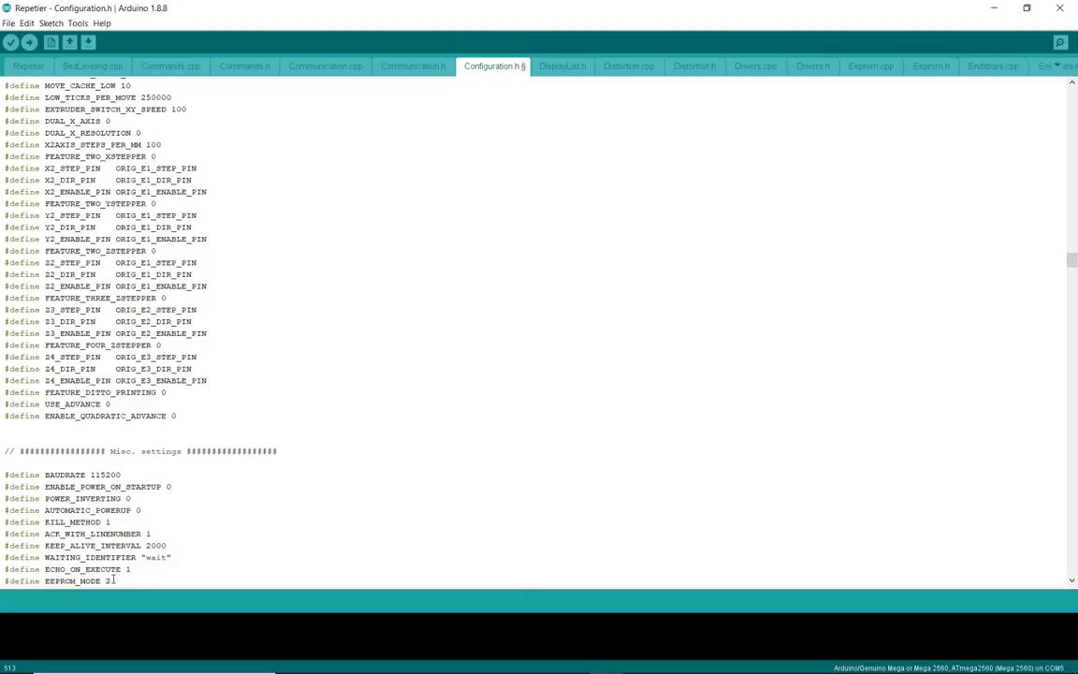
{"action": "left_click", "coordinate": [186, 545]}
- Check which Arduino board is selected for the sketch in the list of available boards
{"action": "left_click", "coordinate": [77, 24]}
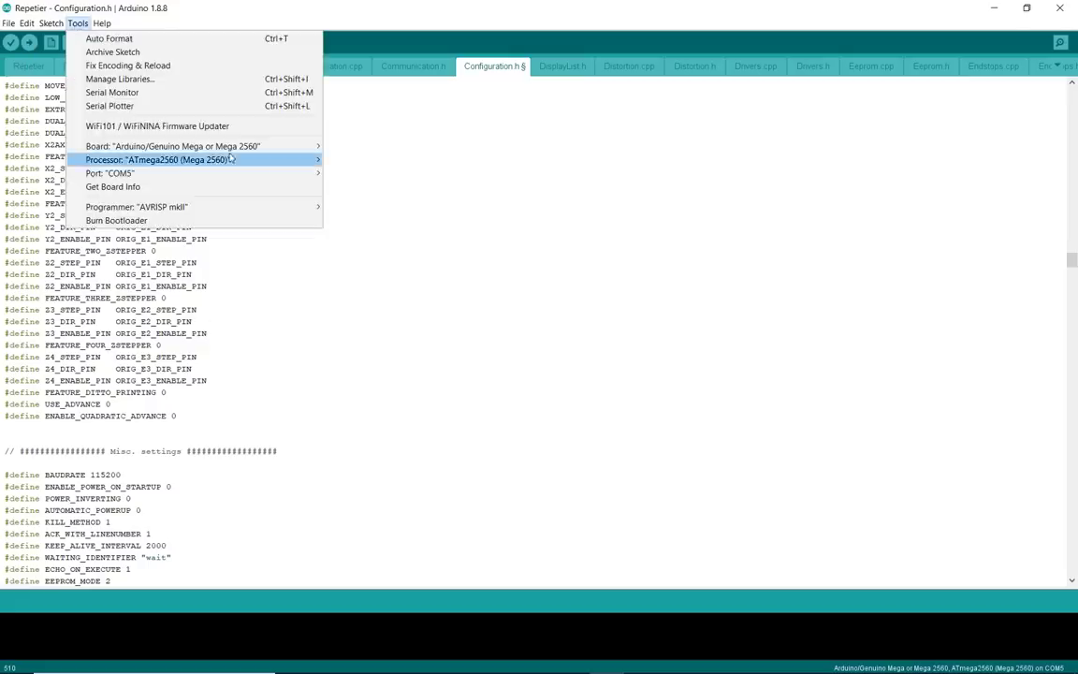
{"action": "mouse_move", "coordinate": [282, 148]}
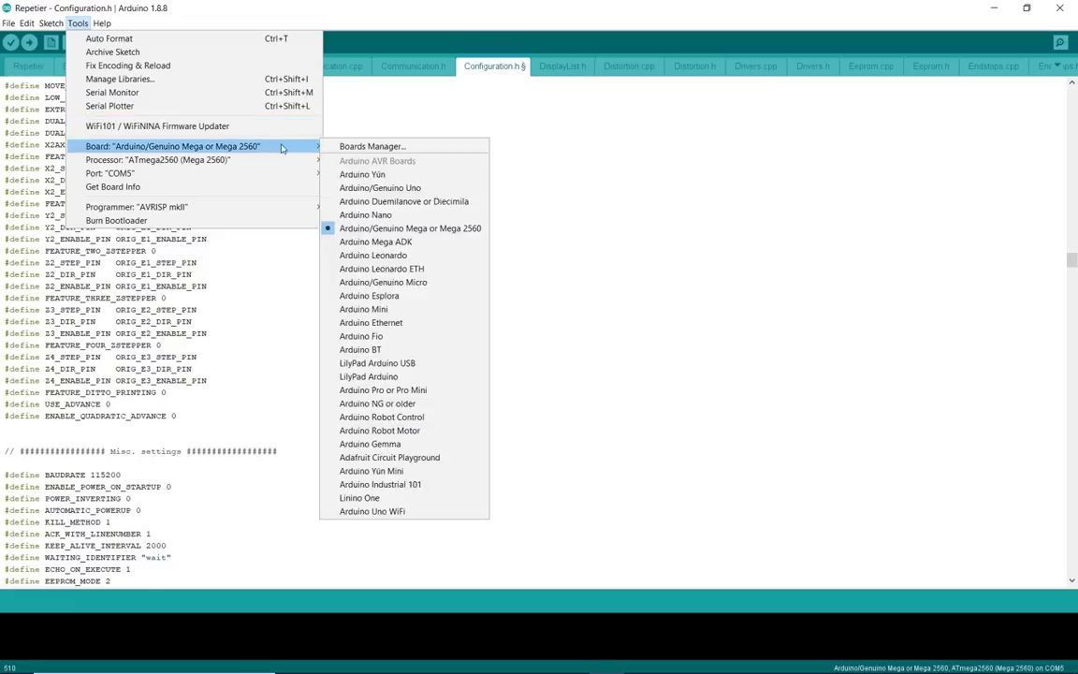